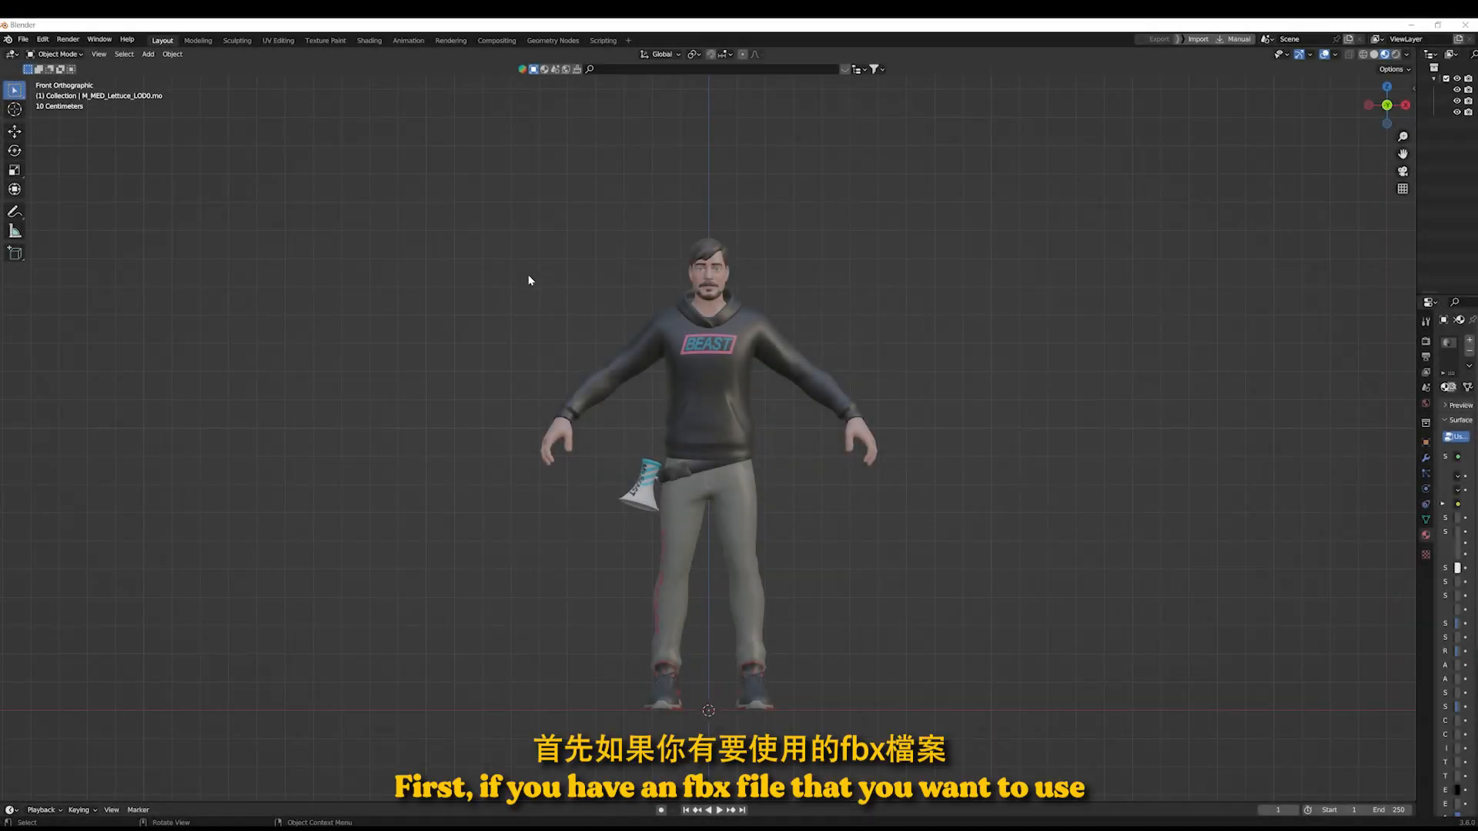
{"action": "middle_click_drag", "start_coordinate": [533, 271], "coordinate": [588, 323]}
{"action": "scroll", "coordinate": [948, 303], "scroll_direction": "up", "scroll_amount": 4}
{"action": "middle_click_drag", "start_coordinate": [948, 304], "coordinate": [843, 304]}
{"action": "scroll", "coordinate": [769, 301], "scroll_direction": "down", "scroll_amount": 6}
{"action": "scroll", "coordinate": [844, 304], "scroll_direction": "up", "scroll_amount": 3}
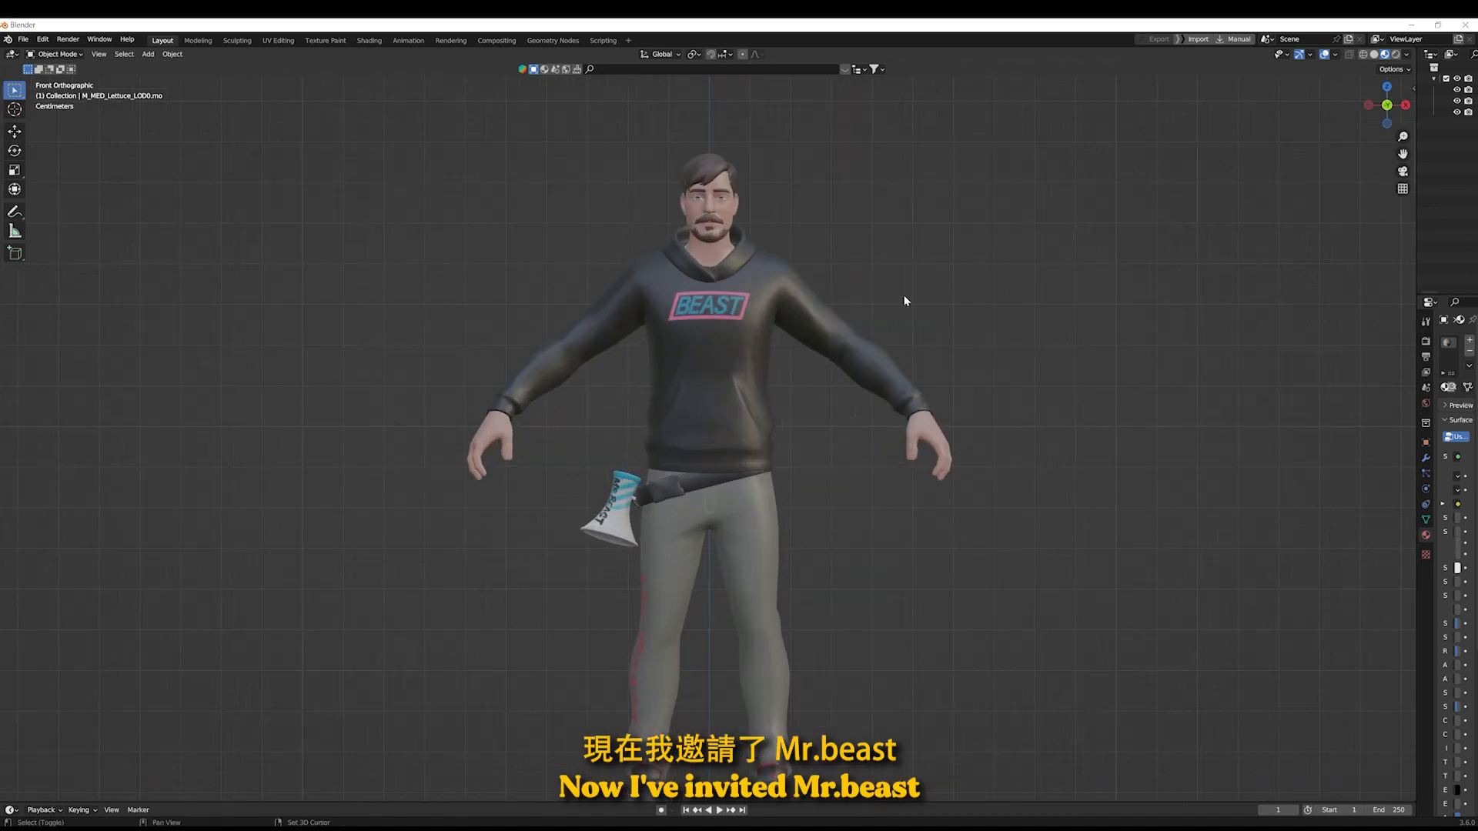
{"action": "scroll", "coordinate": [904, 300], "scroll_direction": "down", "scroll_amount": 1}
Step: Start an FBX export of the character and choose the beast folder in Downloads as its destination
{"action": "left_click", "coordinate": [24, 40]}
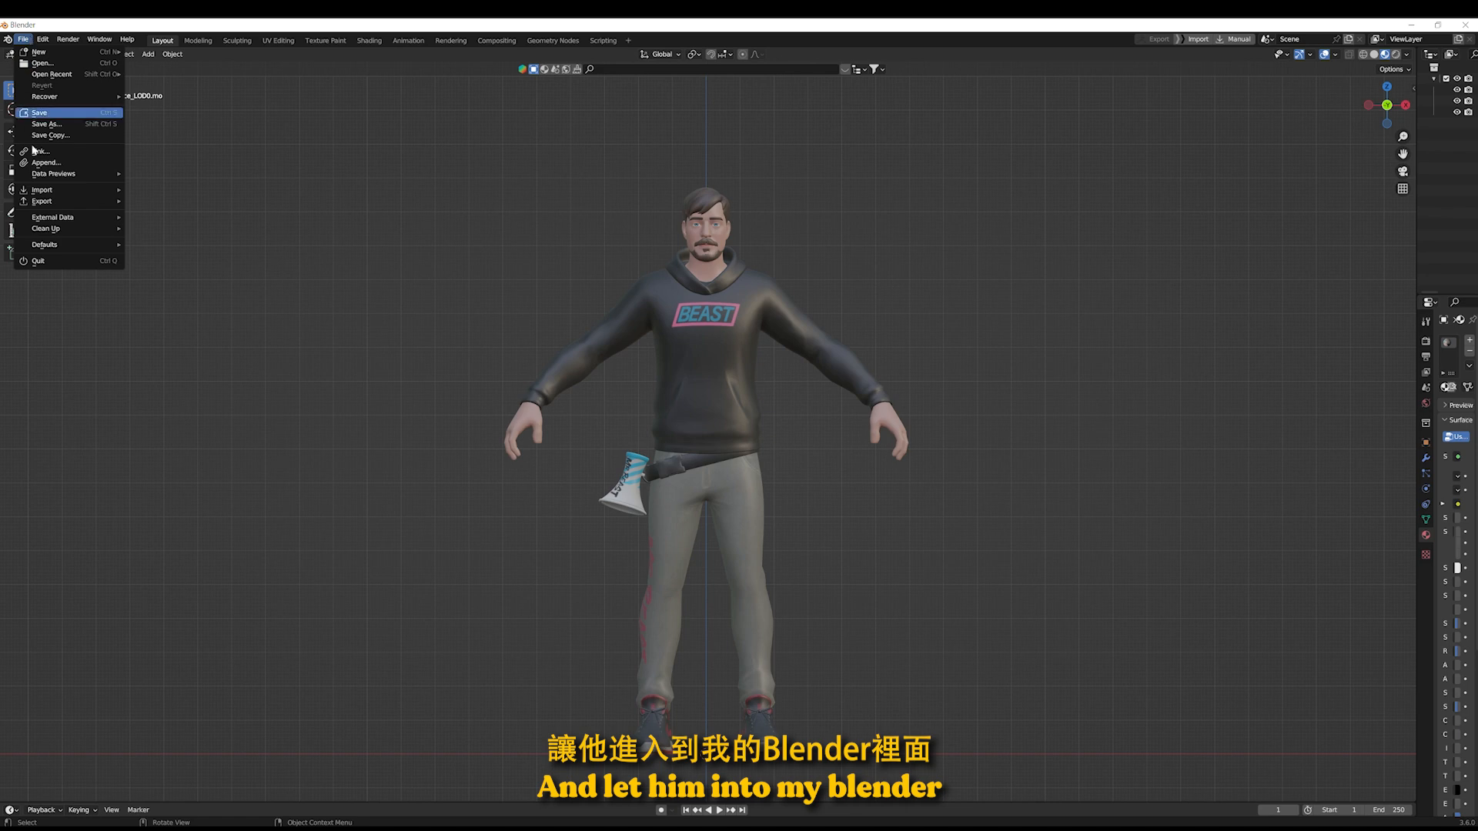
{"action": "mouse_move", "coordinate": [38, 203]}
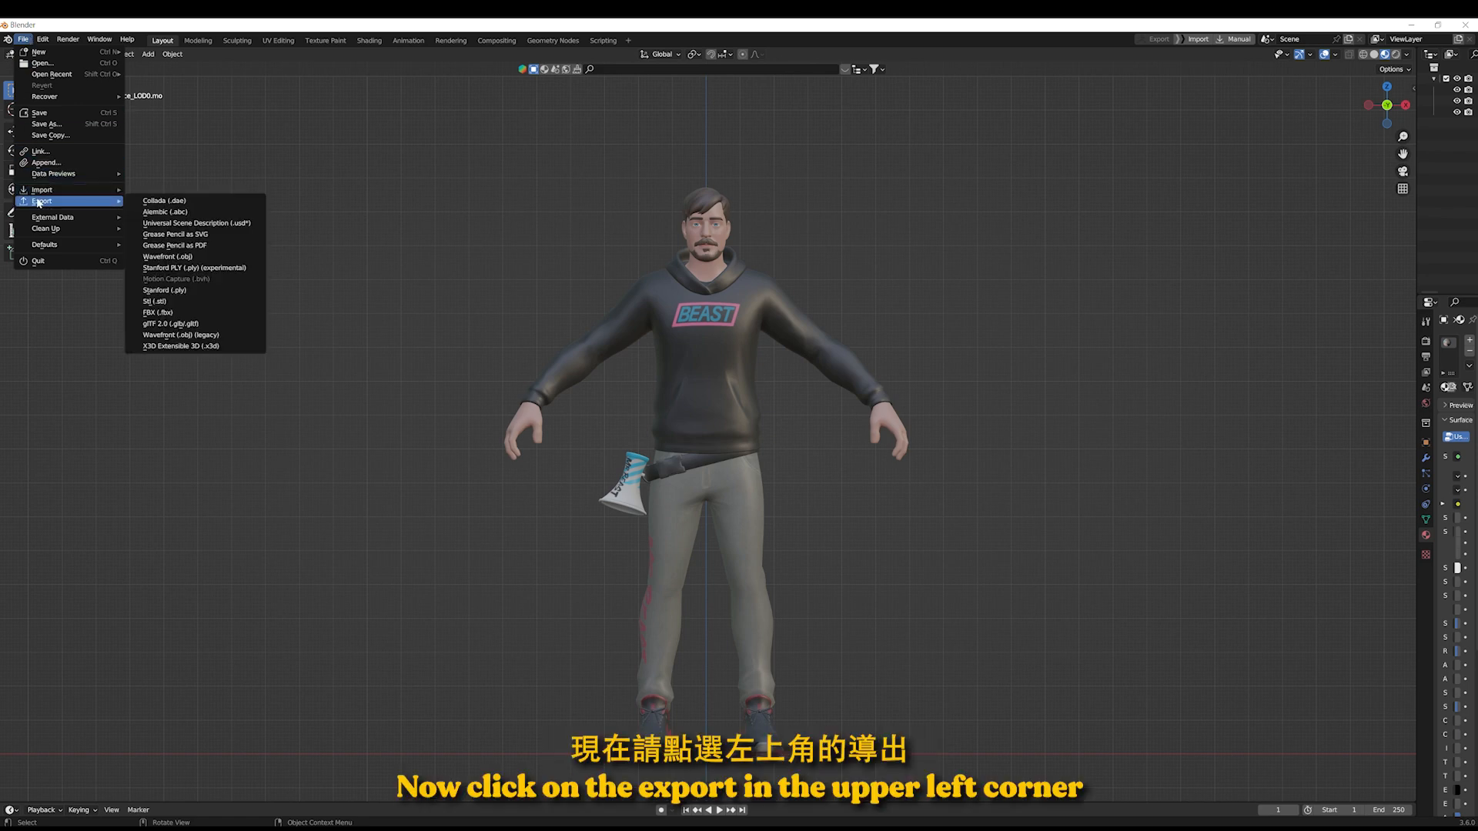
{"action": "left_click", "coordinate": [191, 314]}
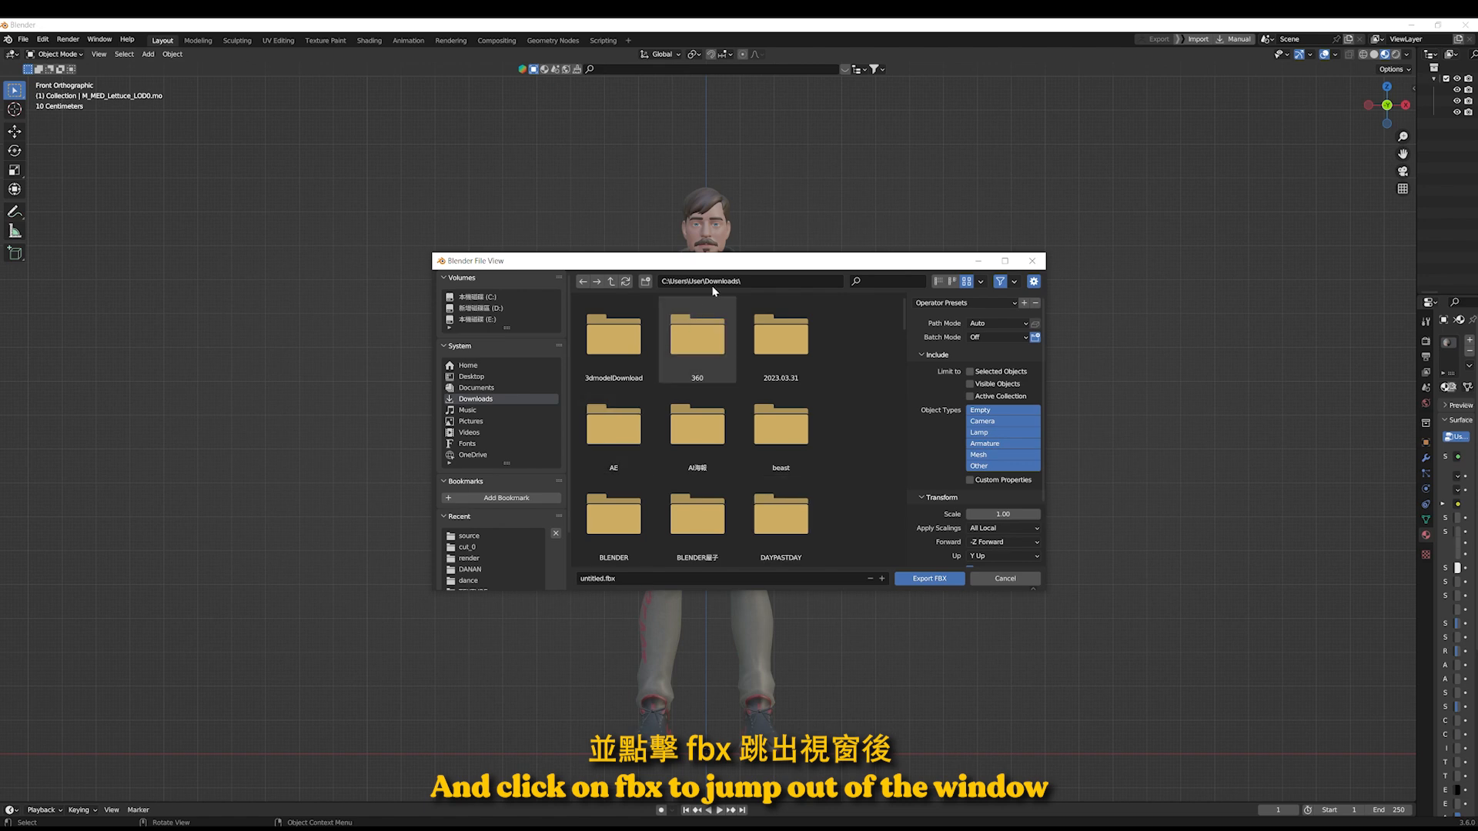
{"action": "type", "text": "beast"}
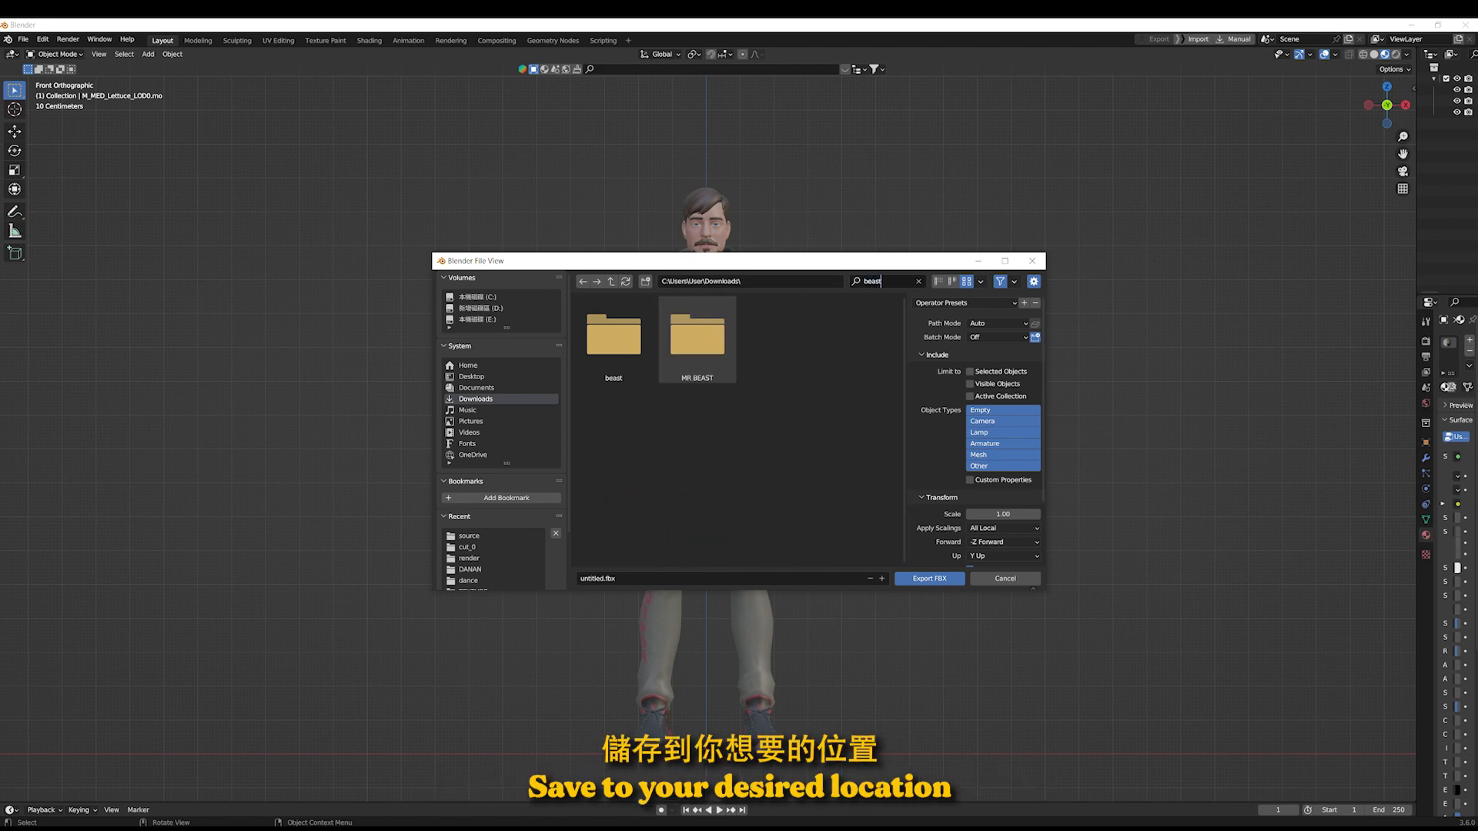
{"action": "double_click", "coordinate": [626, 378]}
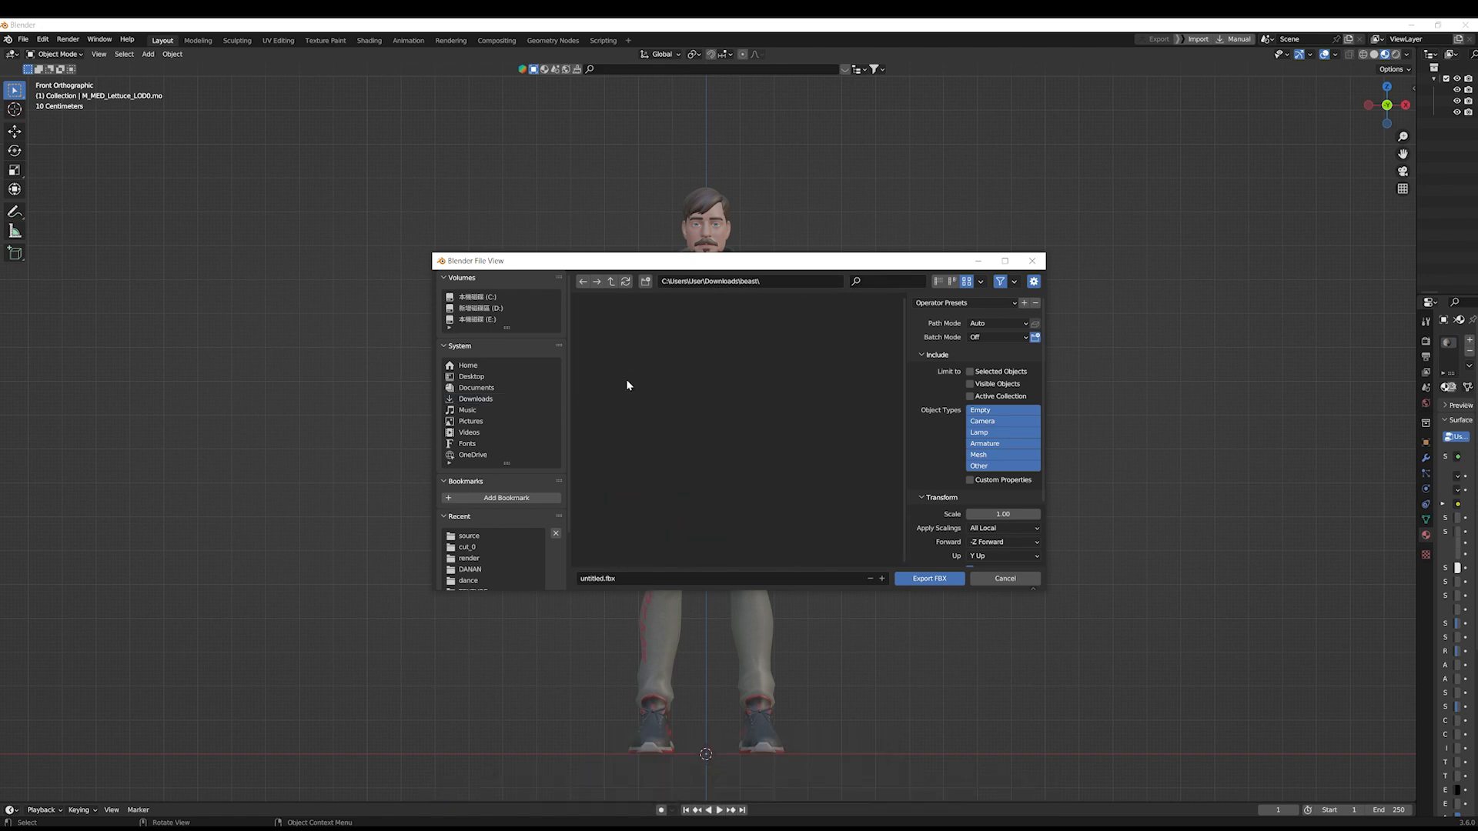
Step: Export the character as beast.fbx with Path Mode set to Copy and Embed Textures enabled
{"action": "left_click", "coordinate": [984, 324]}
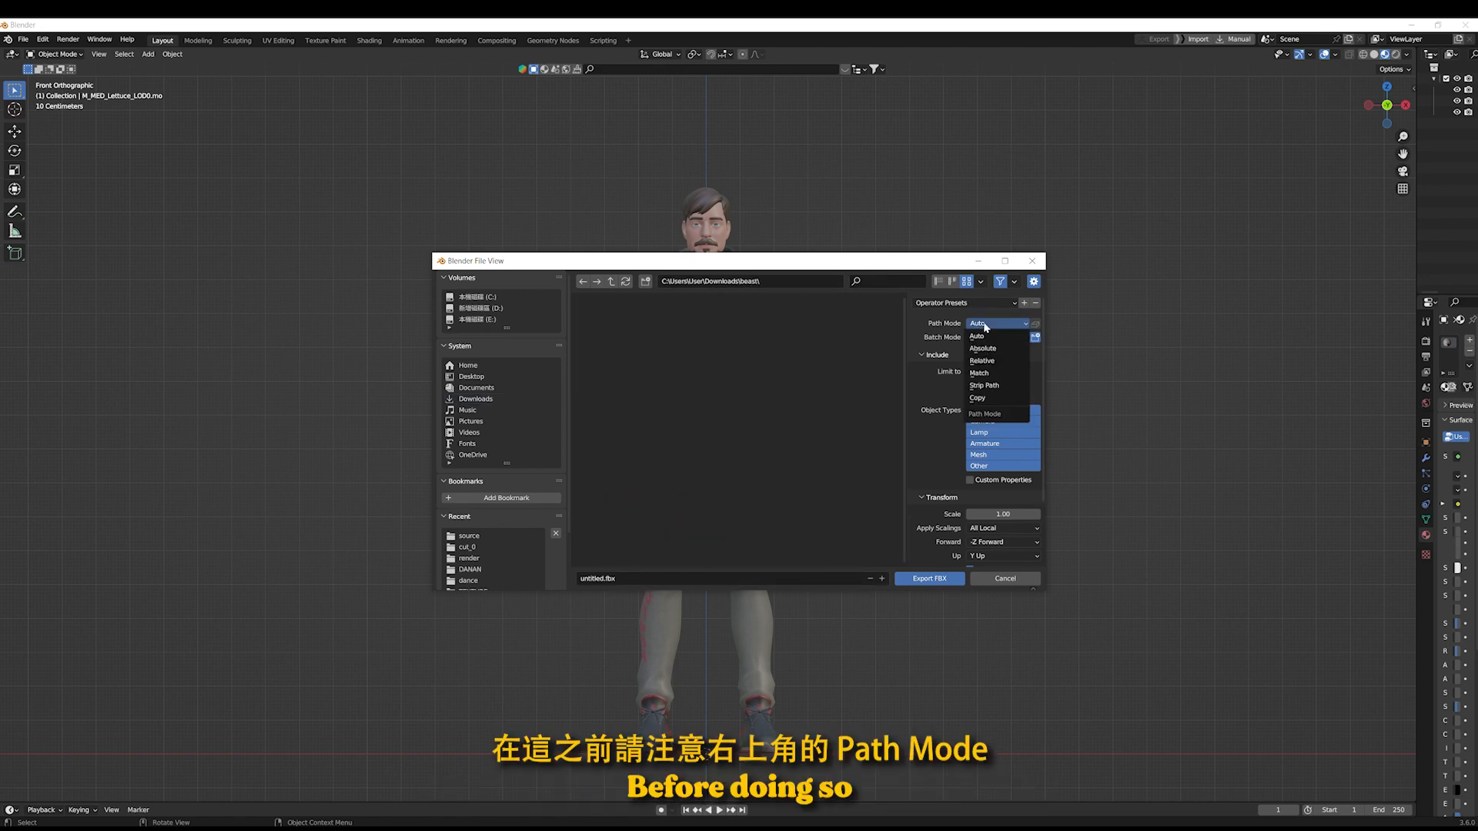
{"action": "left_click", "coordinate": [989, 398]}
{"action": "left_click_drag", "start_coordinate": [1046, 295], "coordinate": [1169, 337]}
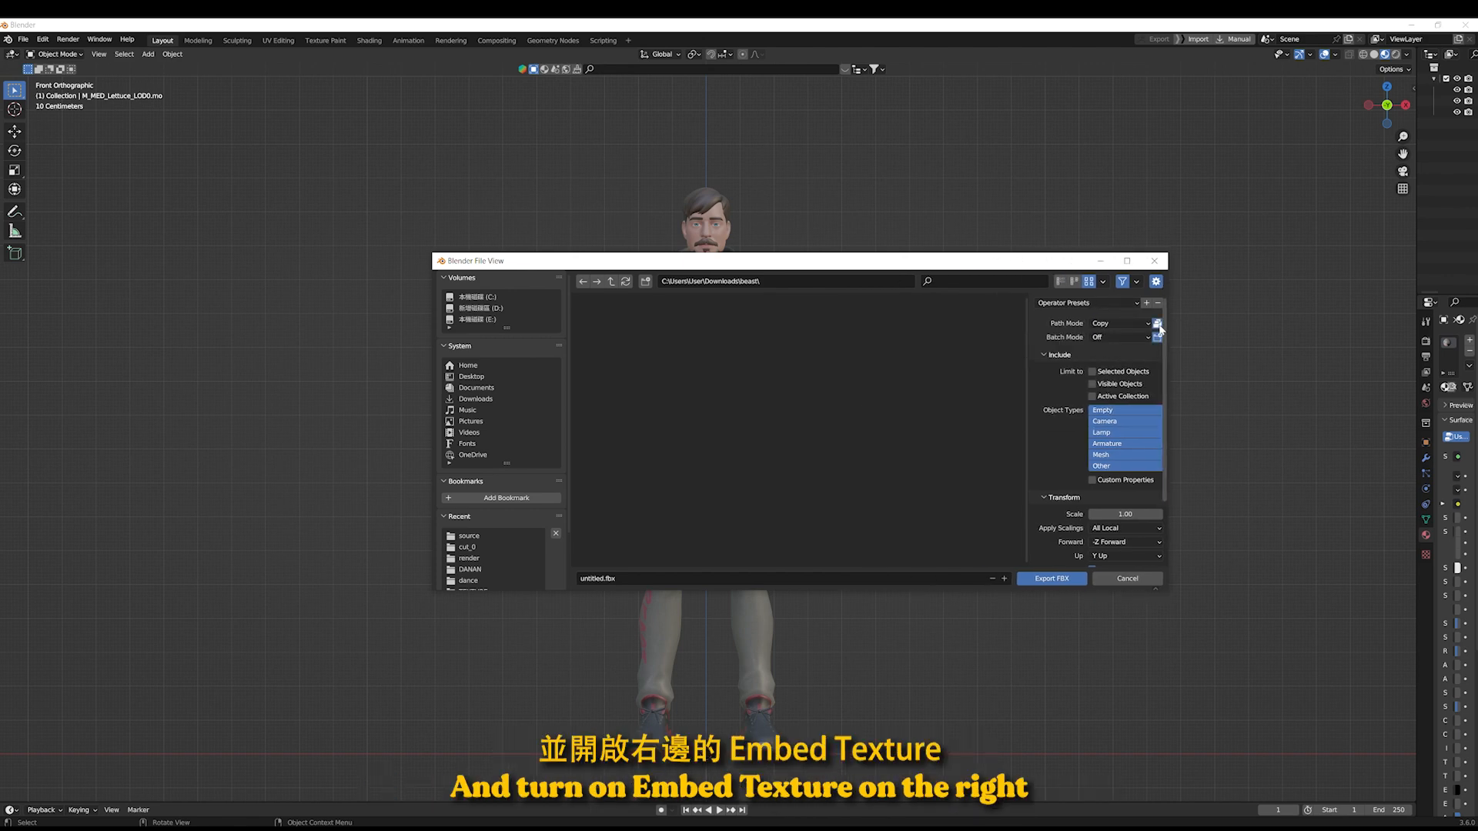
{"action": "left_click", "coordinate": [718, 577]}
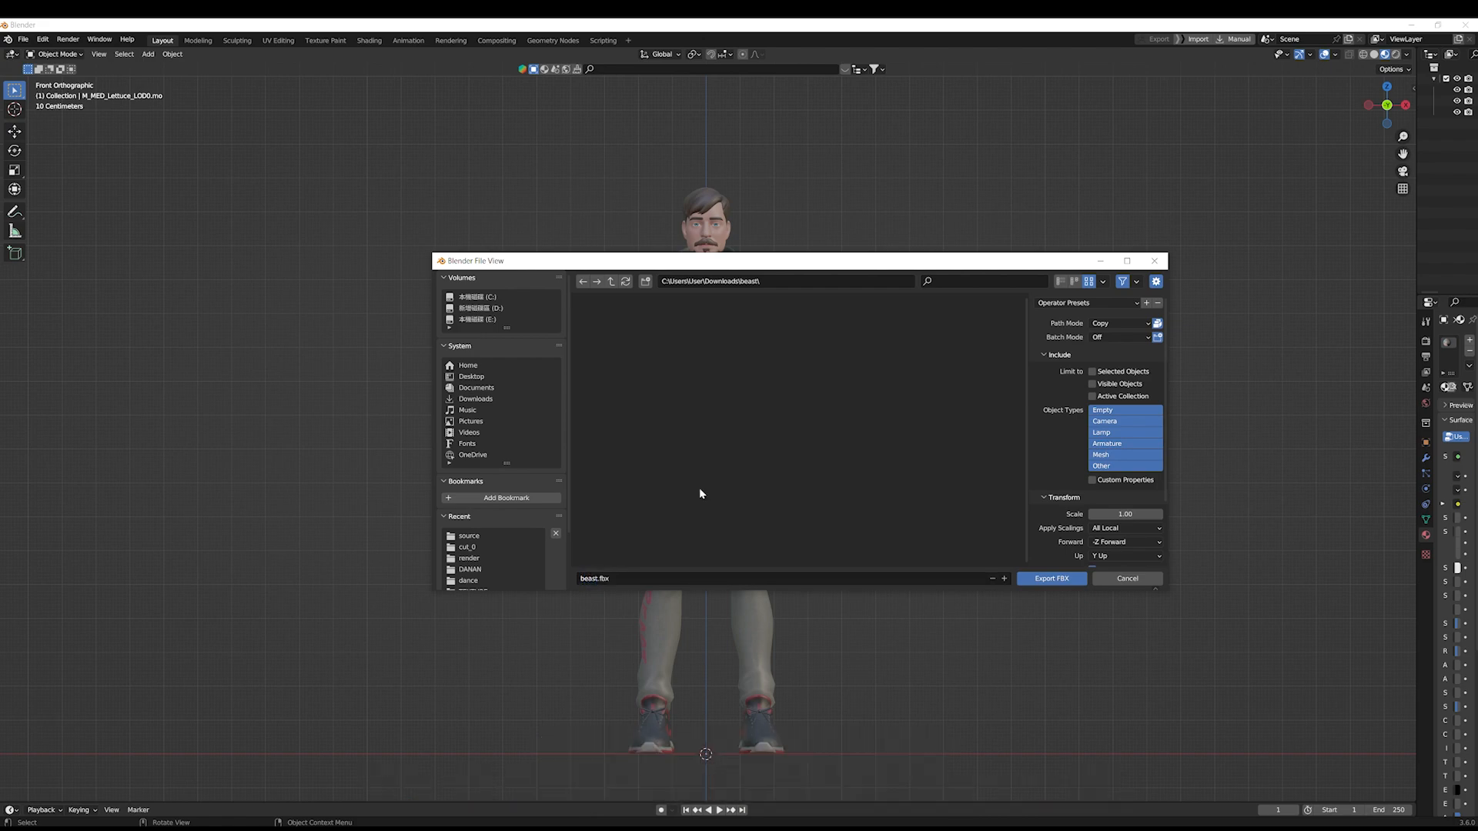
{"action": "left_click", "coordinate": [1051, 578]}
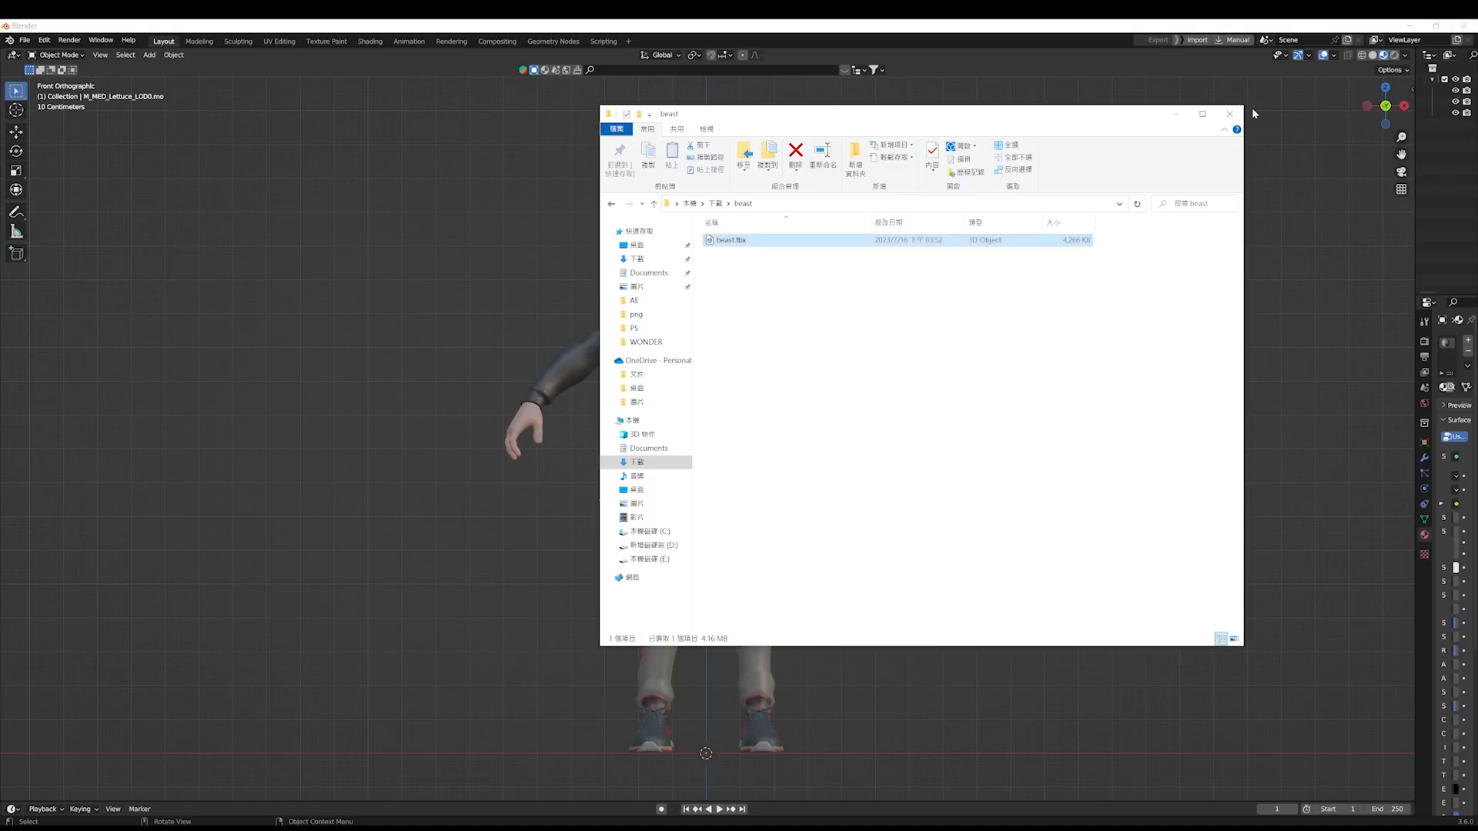
{"action": "left_click", "coordinate": [1234, 113]}
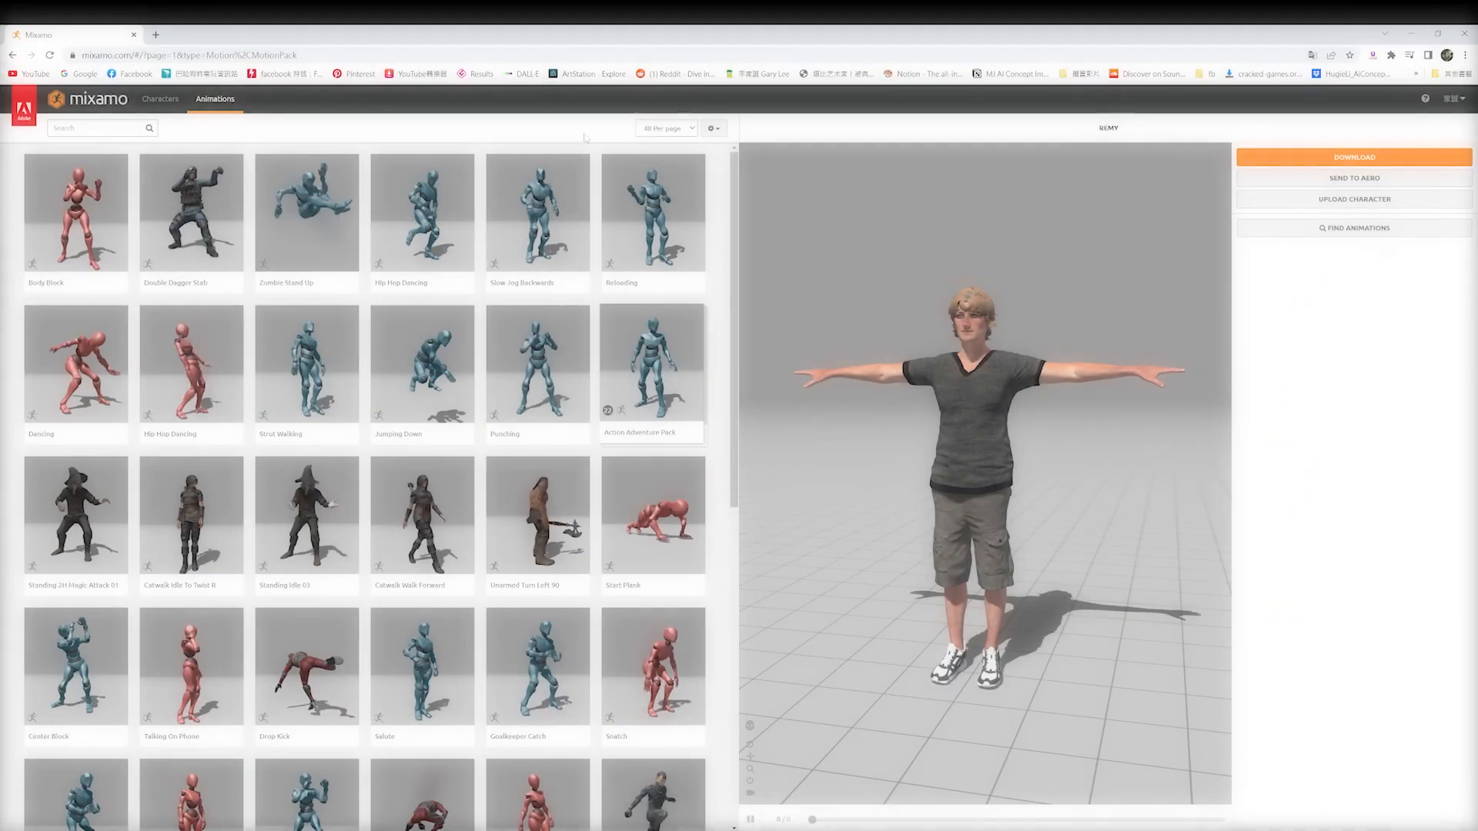
Step: In Mixamo, upload beast.fbx from the beast folder as a new character and accept its orientation
{"action": "left_click", "coordinate": [1387, 200]}
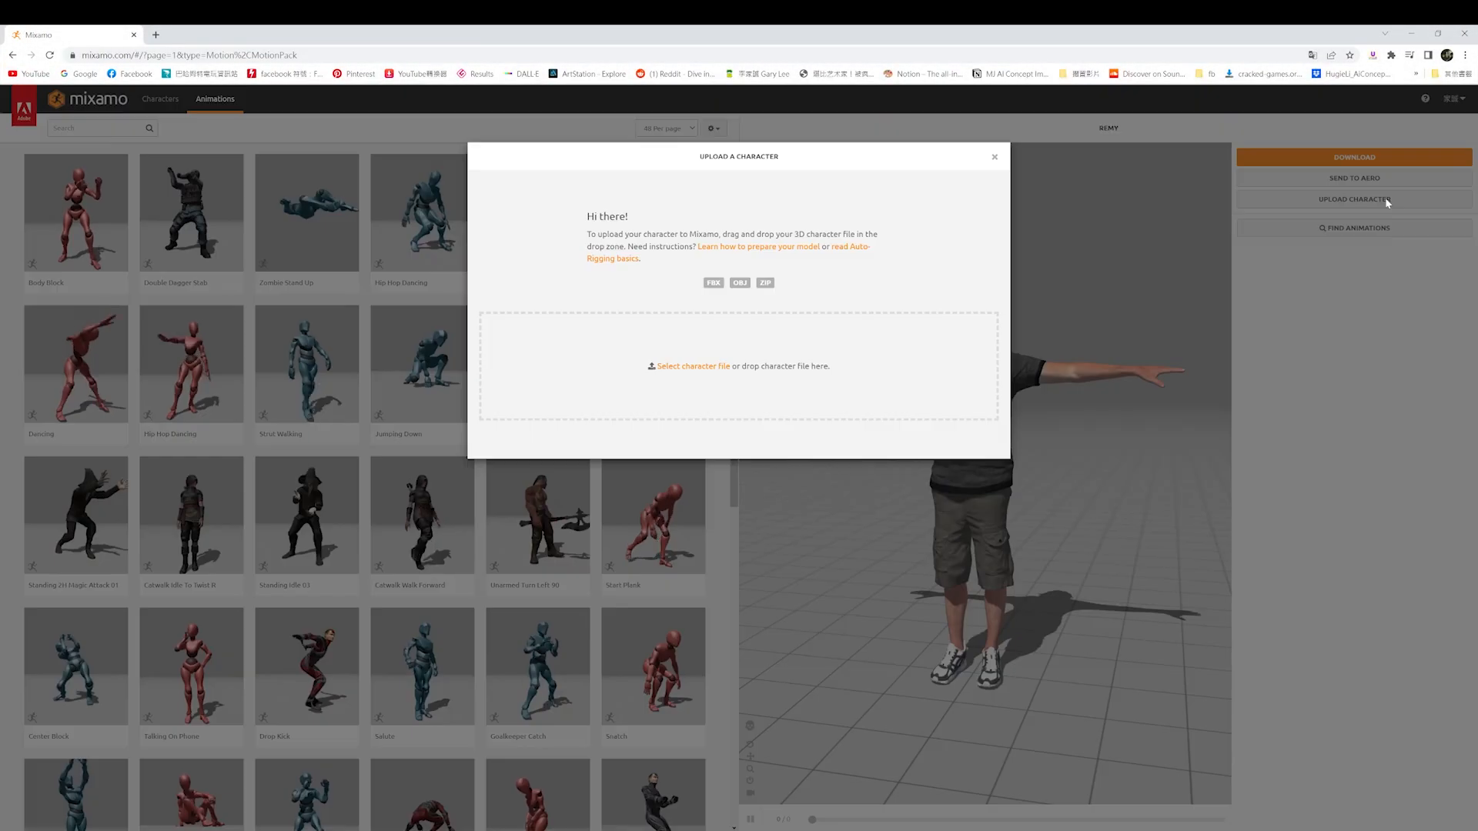
{"action": "left_click", "coordinate": [683, 367]}
{"action": "key", "text": "Return"}
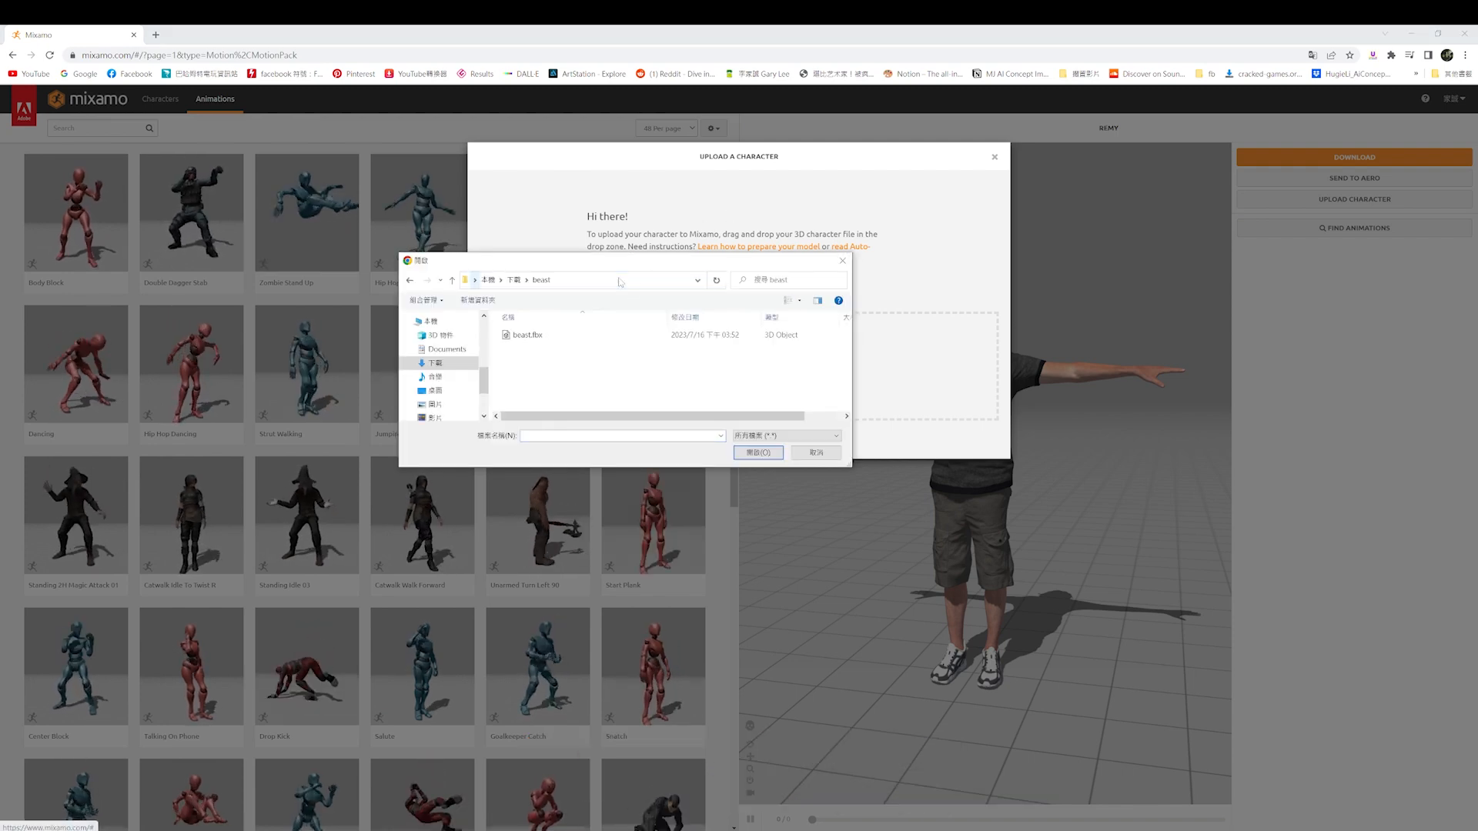
{"action": "double_click", "coordinate": [558, 334]}
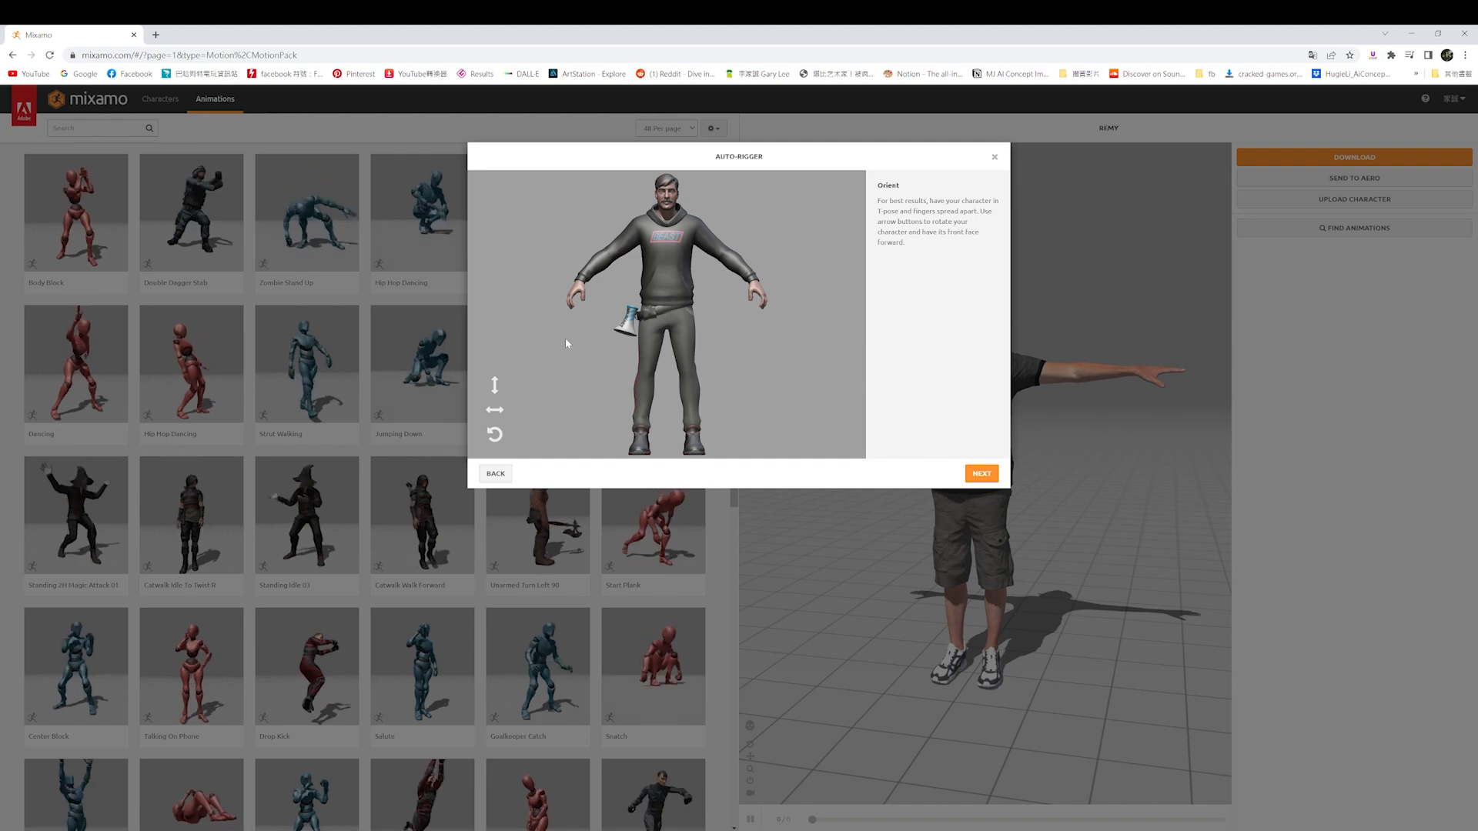
{"action": "left_click", "coordinate": [982, 474]}
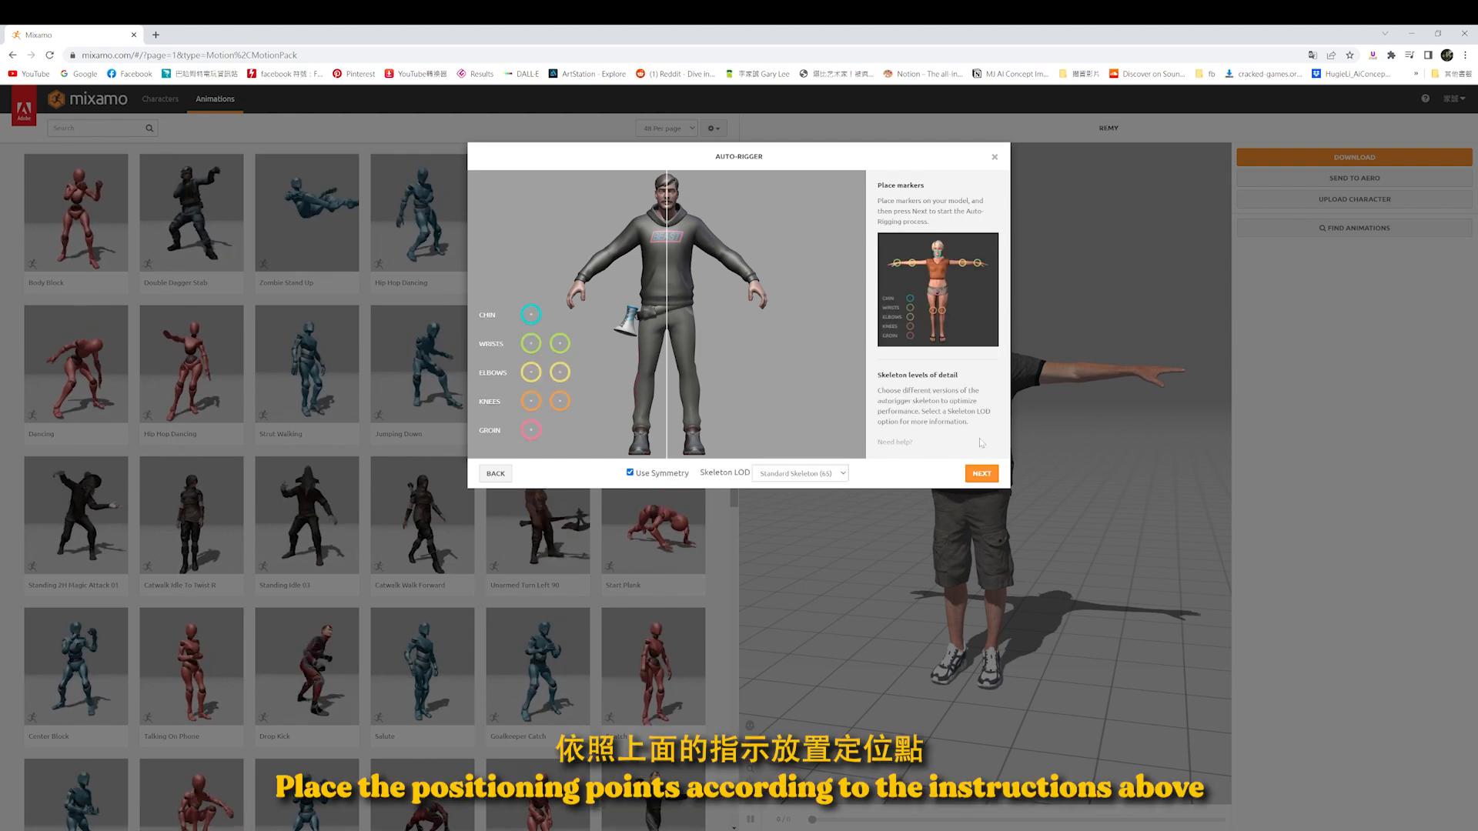
Step: Place the auto-rigger markers on the character's chin, wrists, elbows, knees and groin
{"action": "mouse_move", "coordinate": [530, 316]}
{"action": "left_mouse_down"}
{"action": "mouse_move", "coordinate": [677, 197]}
{"action": "mouse_move", "coordinate": [668, 213]}
{"action": "left_mouse_up"}
{"action": "left_click_drag", "start_coordinate": [530, 345], "coordinate": [586, 273]}
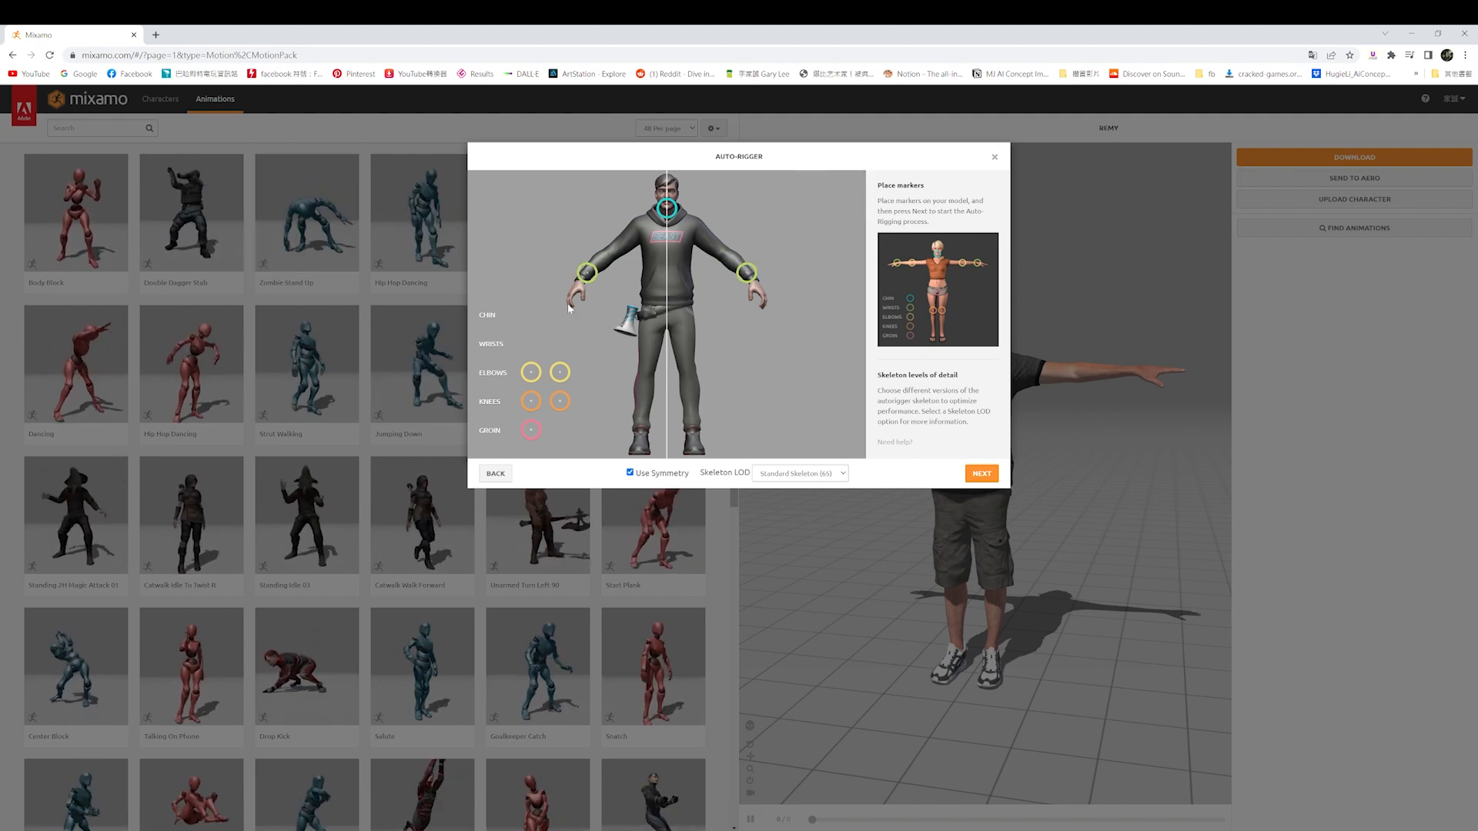
{"action": "left_click_drag", "start_coordinate": [531, 372], "coordinate": [610, 252]}
{"action": "left_click_drag", "start_coordinate": [531, 401], "coordinate": [647, 377]}
{"action": "left_click_drag", "start_coordinate": [530, 430], "coordinate": [596, 407]}
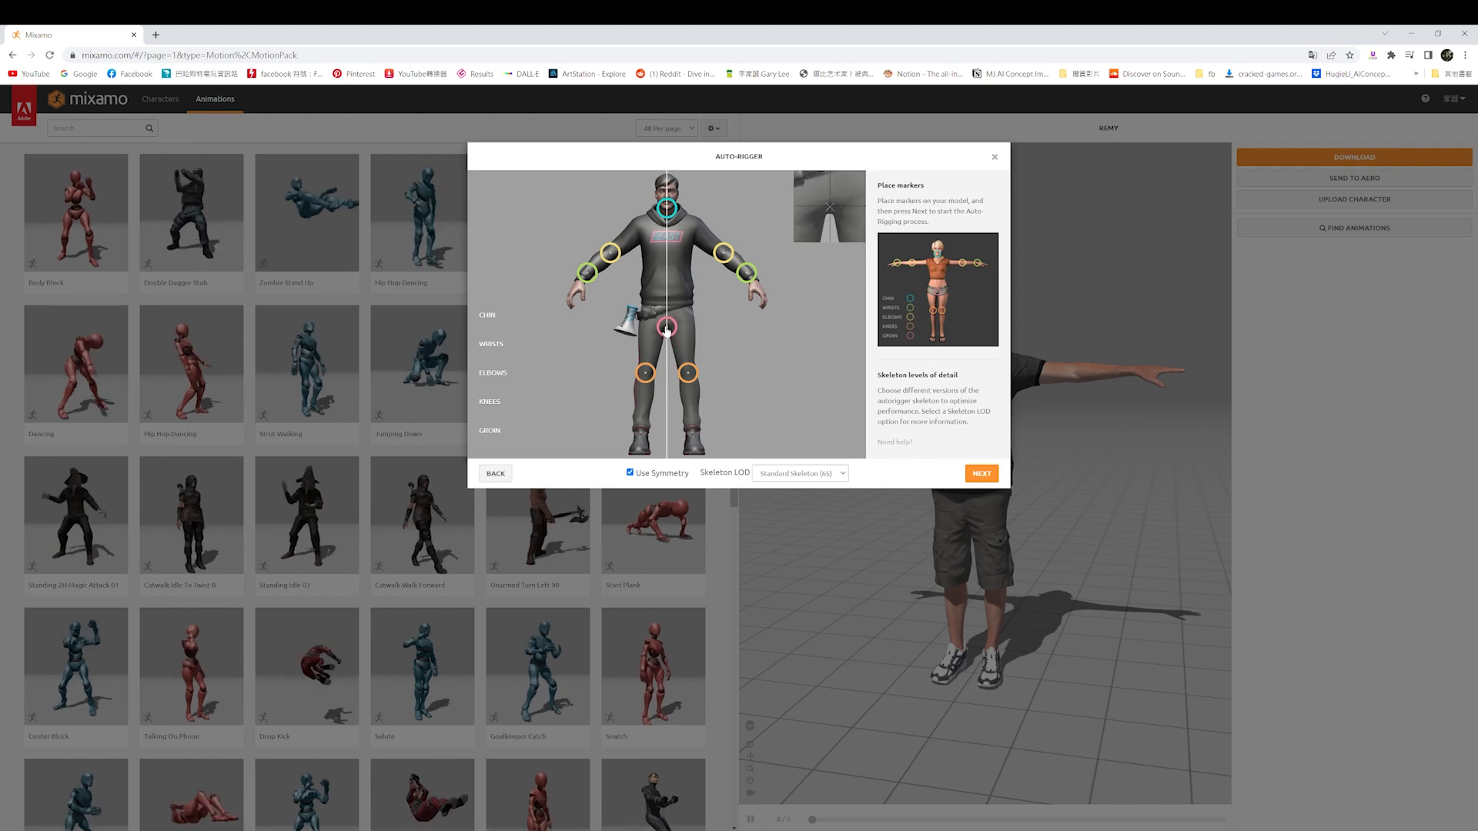
{"action": "left_click_drag", "start_coordinate": [666, 326], "coordinate": [666, 325]}
Step: Run the auto-rigging with the placed markers and accept the rigged character
{"action": "left_click", "coordinate": [982, 474]}
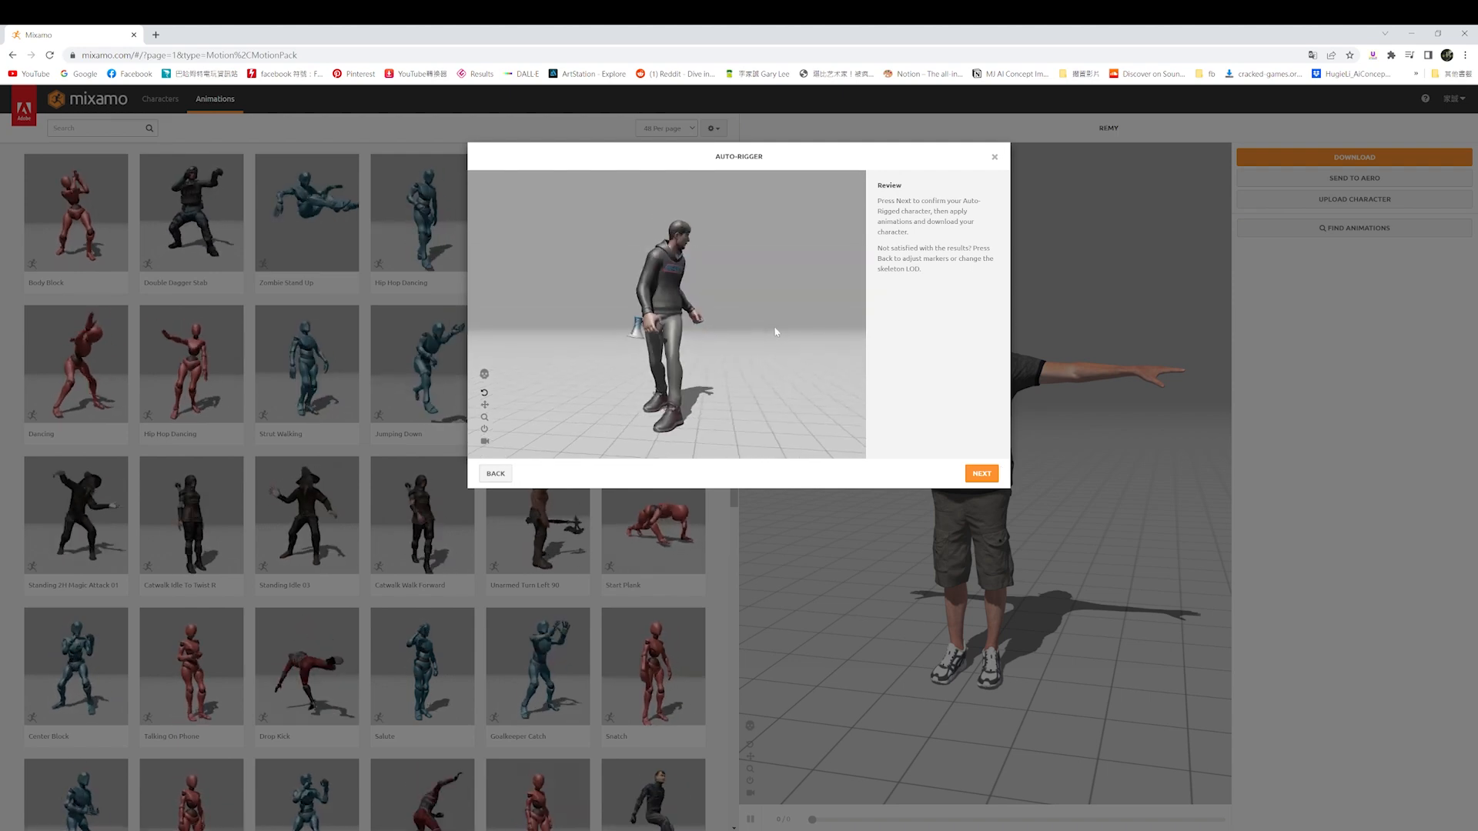
{"action": "left_click", "coordinate": [981, 474]}
{"action": "left_click", "coordinate": [989, 475]}
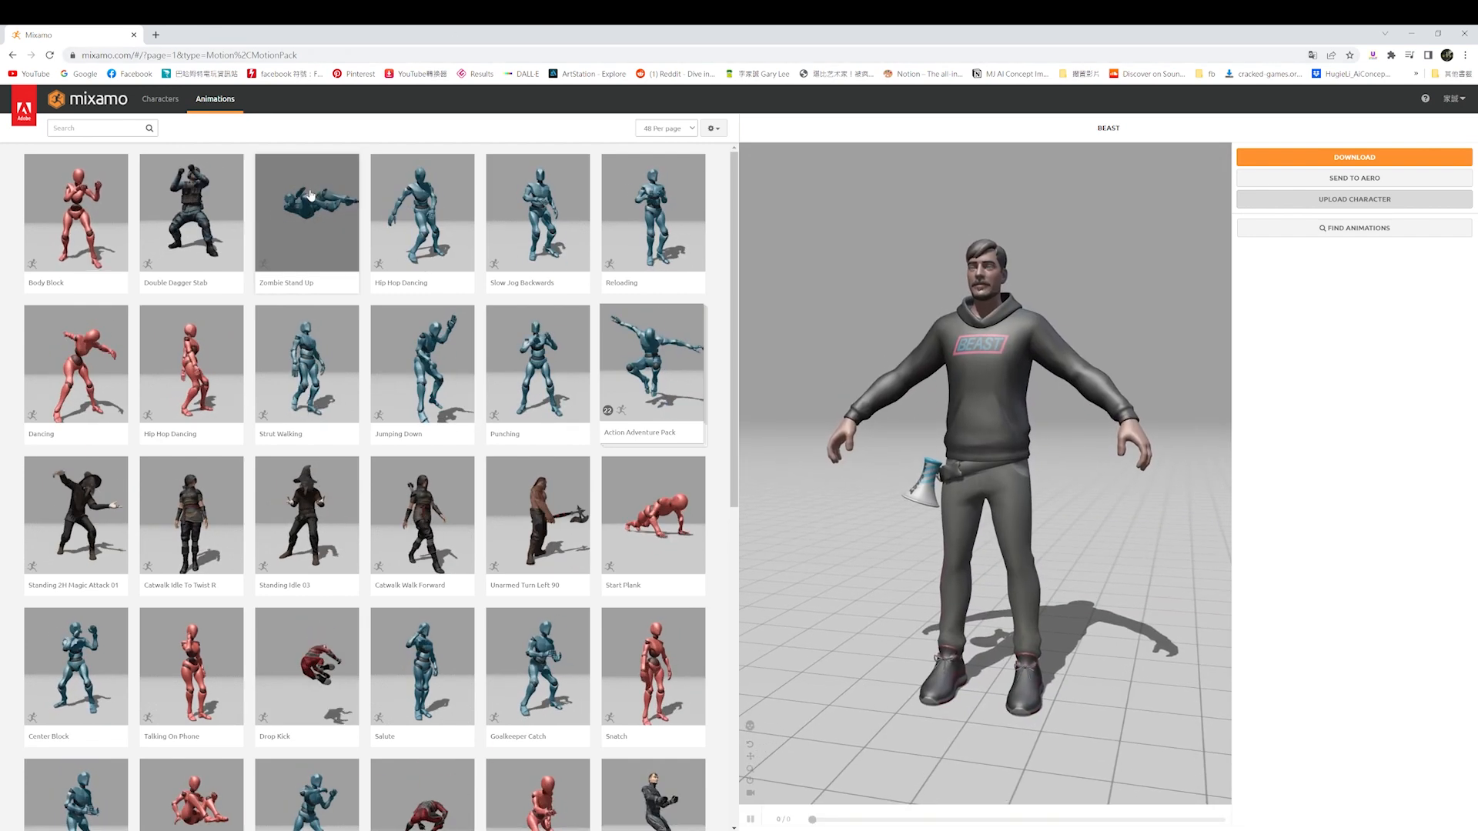
Step: Try the Zombie Stand Up, Action Adventure Pack, Swinging and Body Block animations on the character
{"action": "left_click", "coordinate": [308, 202]}
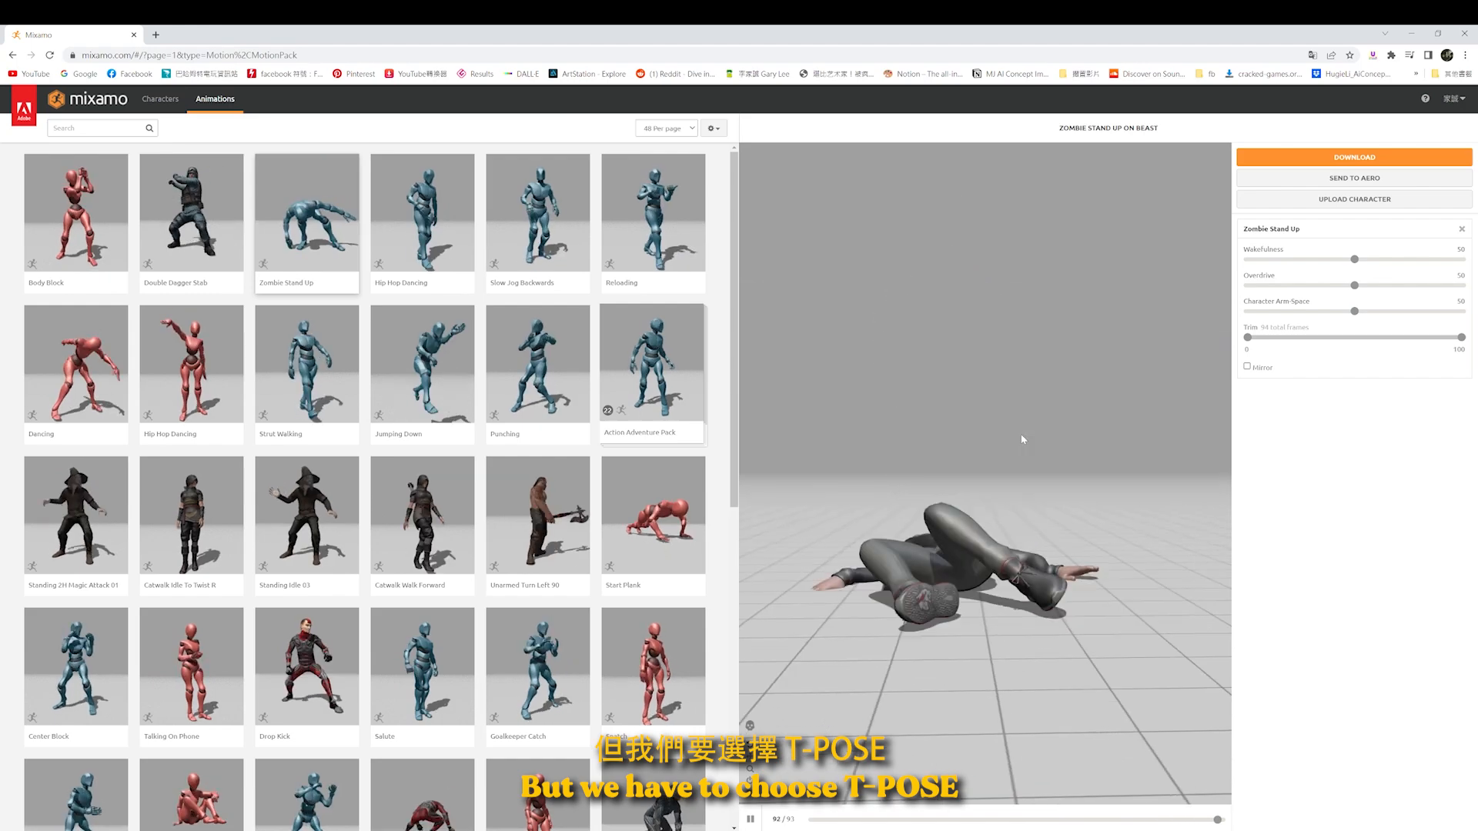
{"action": "left_click", "coordinate": [652, 361]}
{"action": "scroll", "coordinate": [456, 492], "scroll_direction": "down", "scroll_amount": 5}
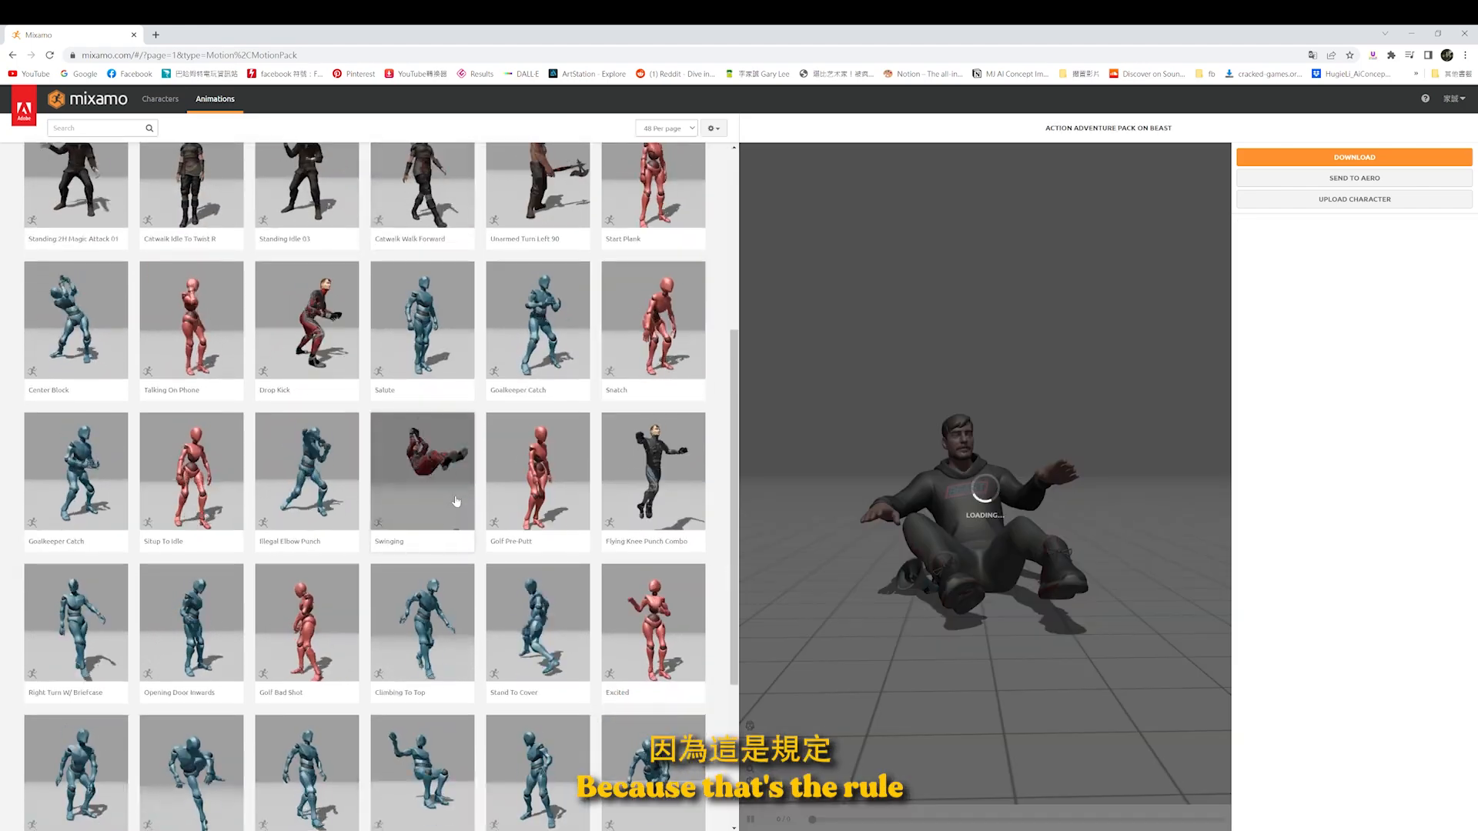
{"action": "left_click", "coordinate": [456, 501]}
{"action": "scroll", "coordinate": [269, 346], "scroll_direction": "up", "scroll_amount": 5}
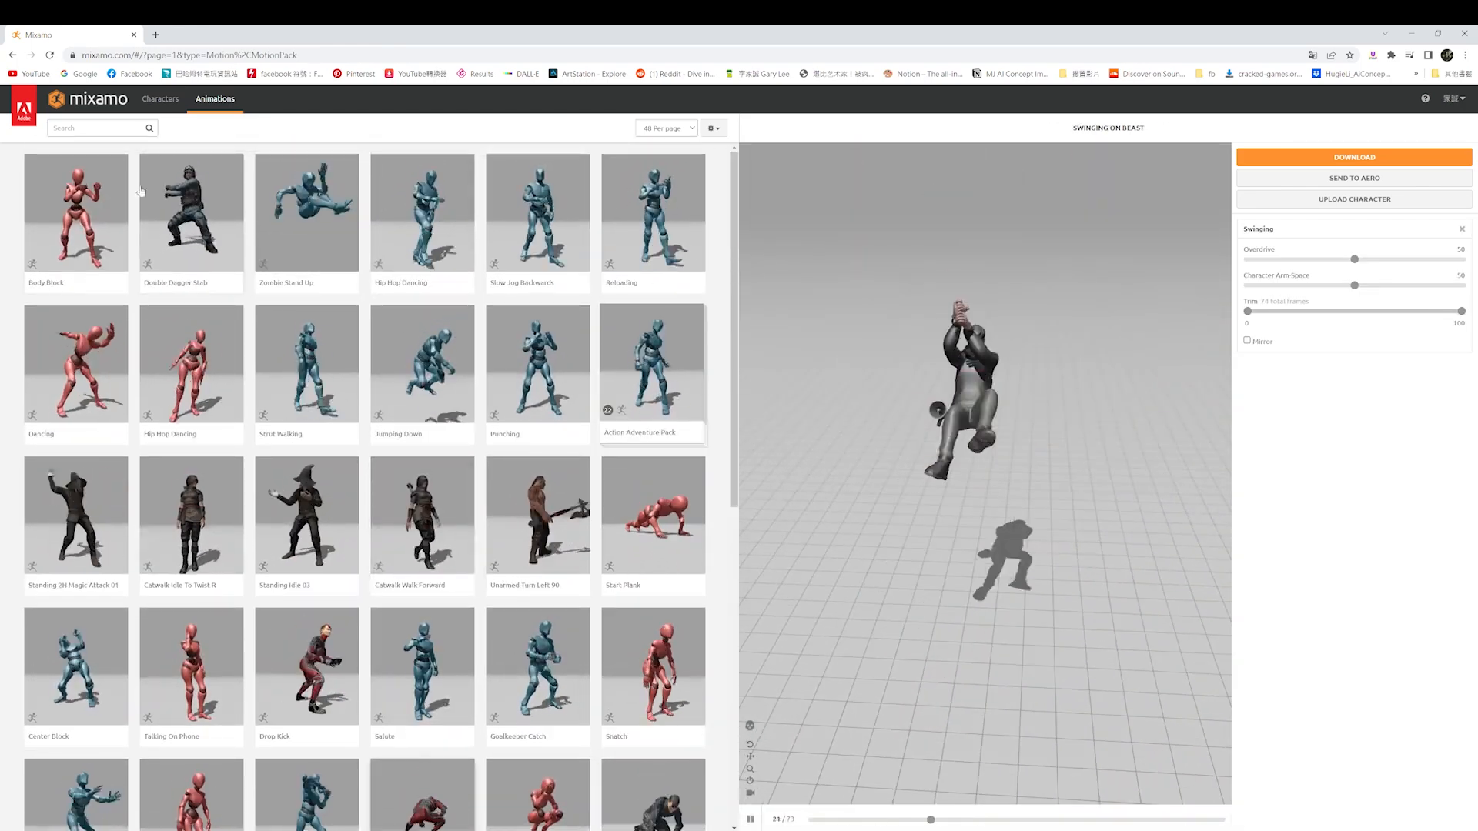
{"action": "left_click", "coordinate": [123, 200]}
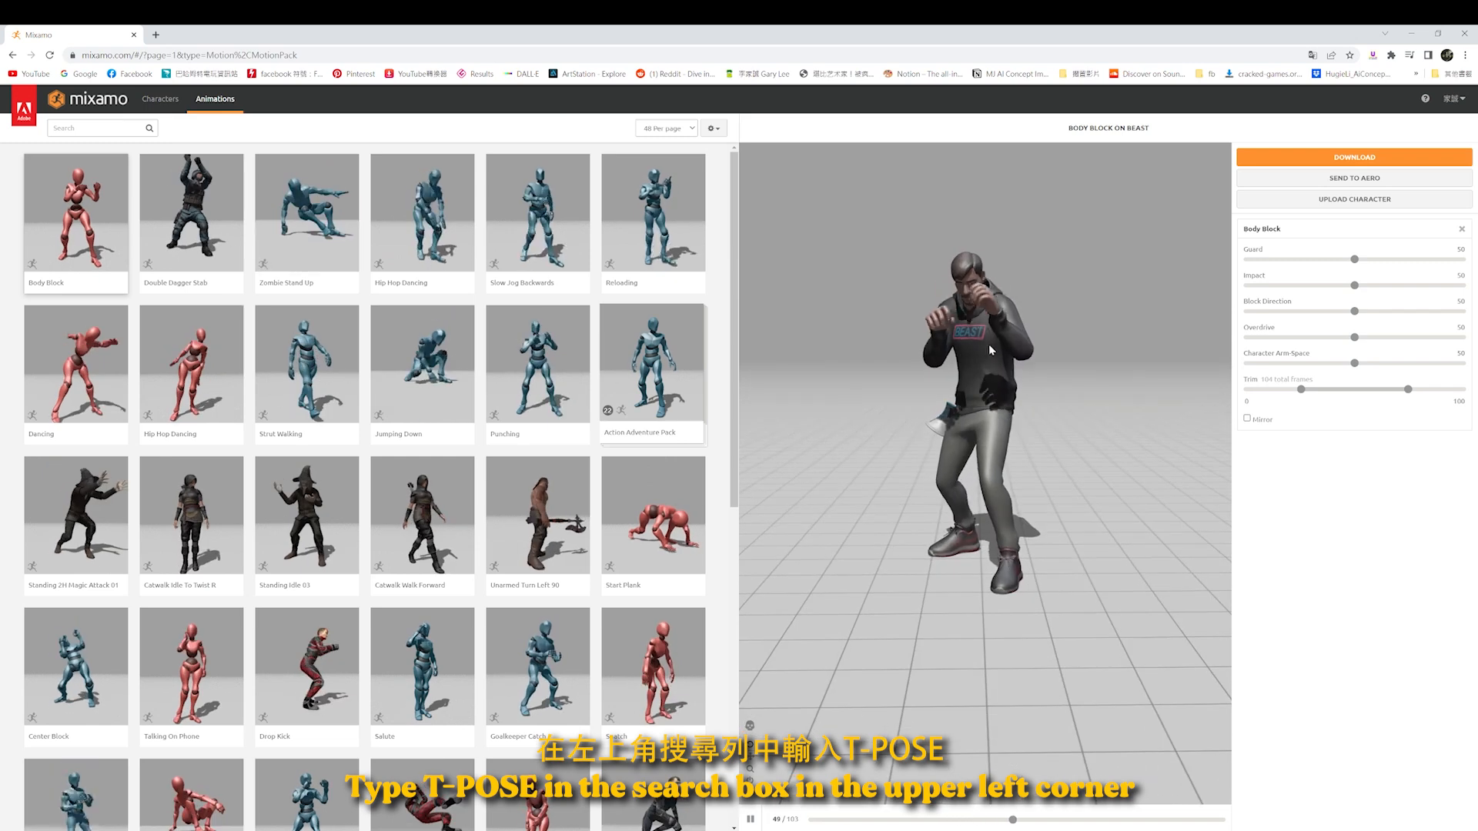
Step: Search the animations for "t-pose" and apply the T-Pose animation to the character
{"action": "left_click", "coordinate": [92, 128]}
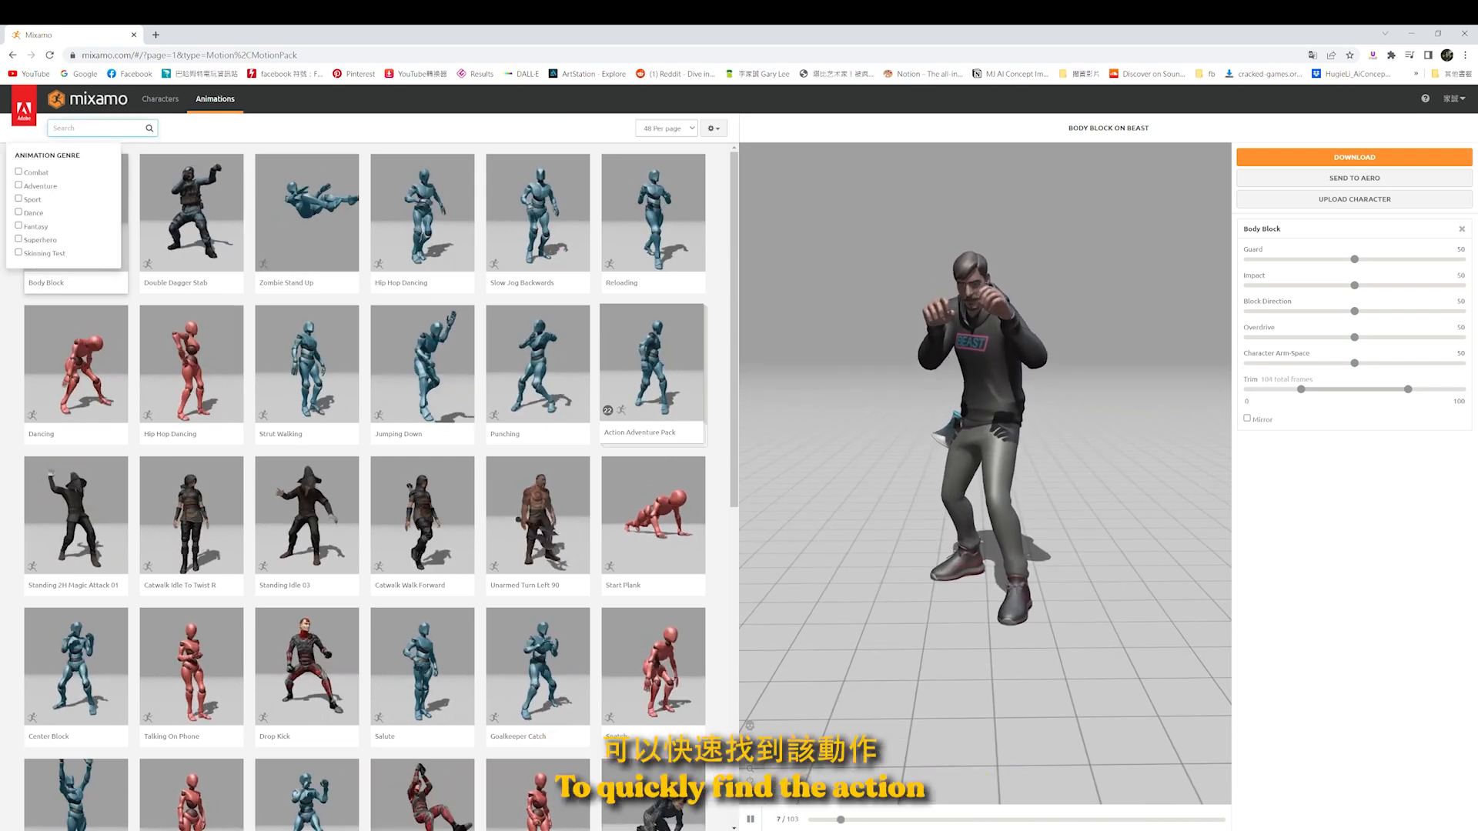
{"action": "type", "text": "t-pose"}
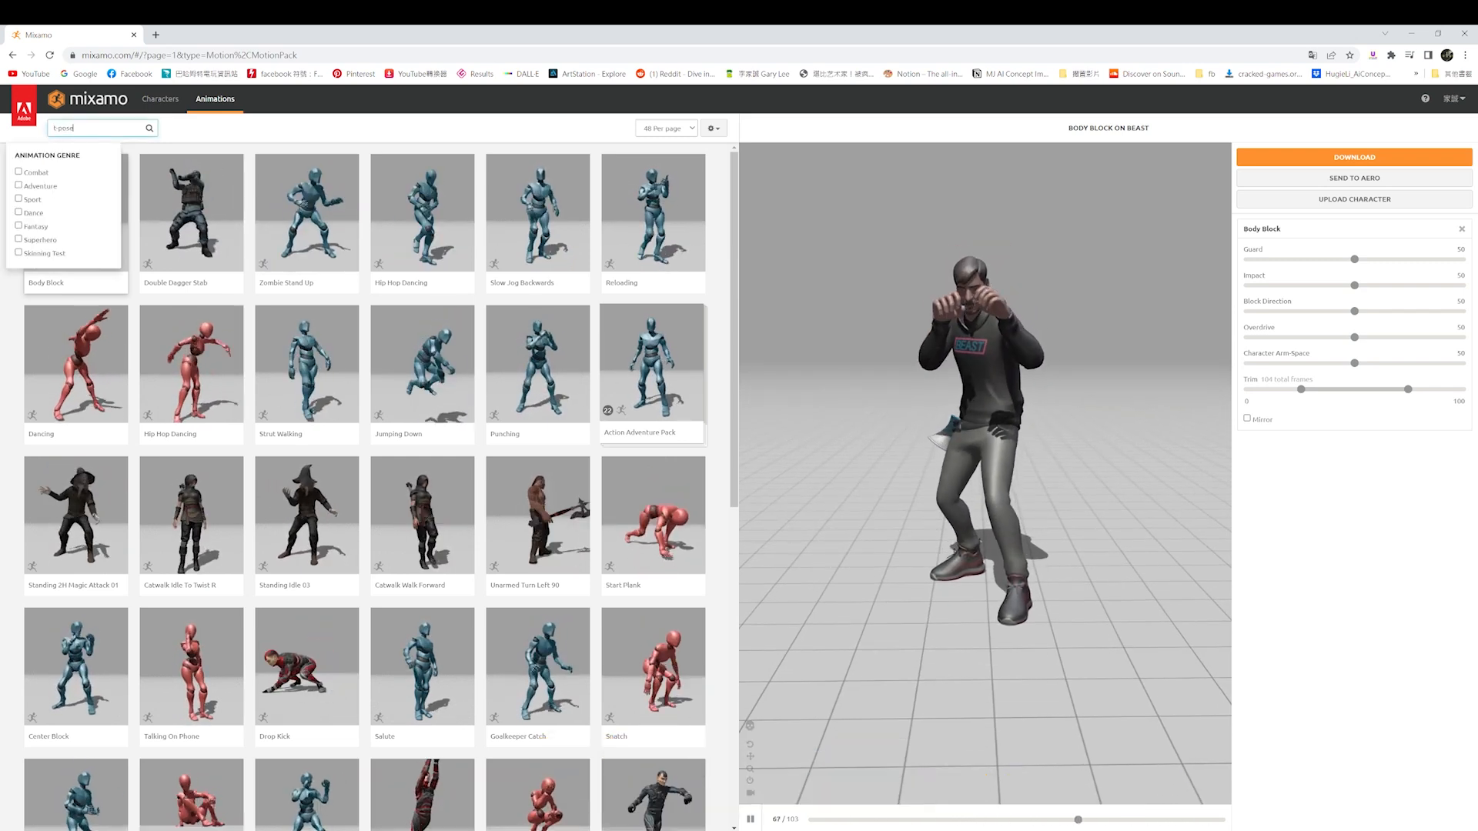
{"action": "key", "text": "Return"}
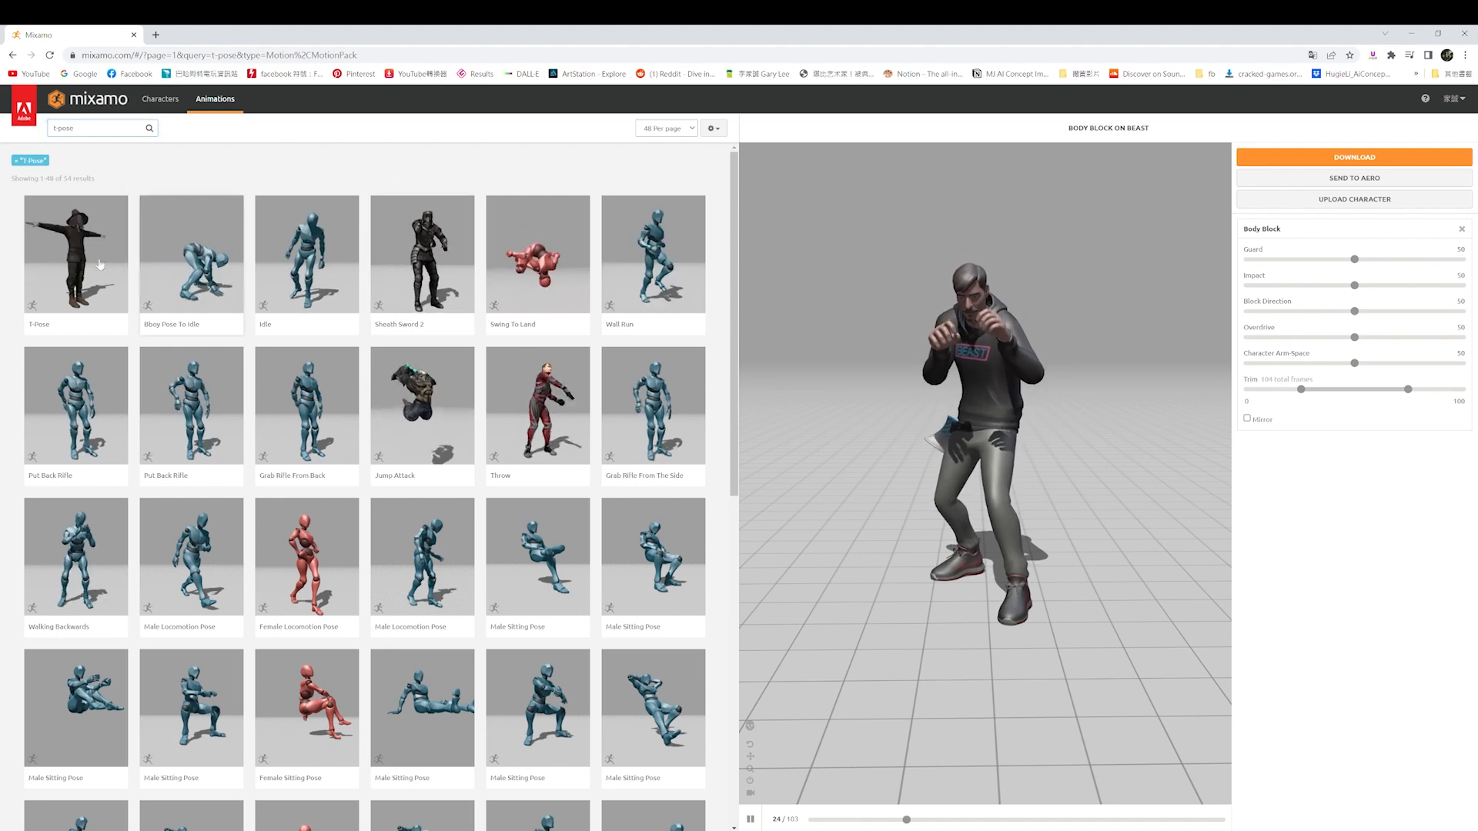
{"action": "left_click", "coordinate": [100, 264]}
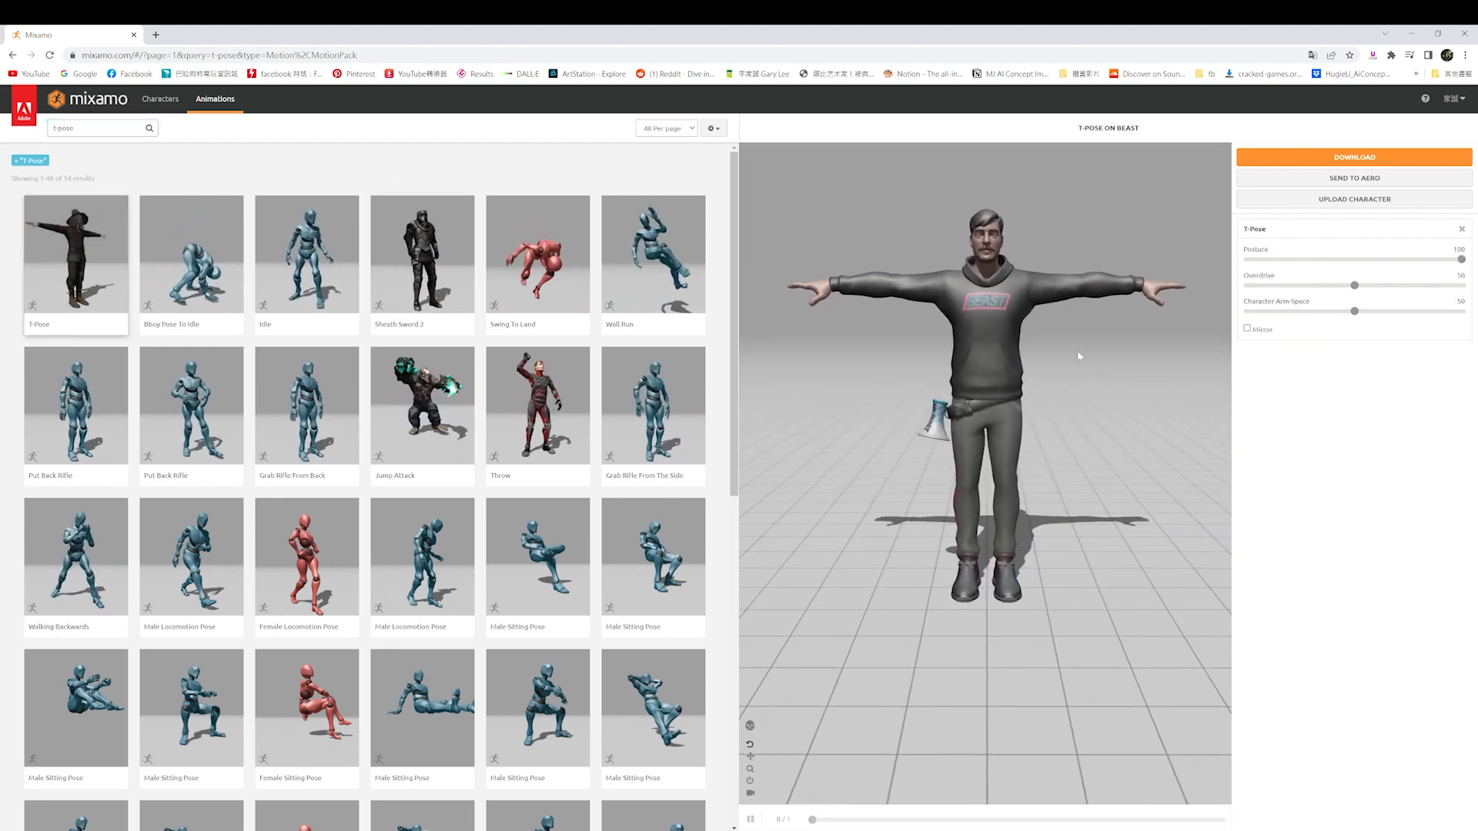
Step: Download the T-posed character as FBX Binary (.fbx) with the Skin option set to With Skin
{"action": "left_click", "coordinate": [1332, 159]}
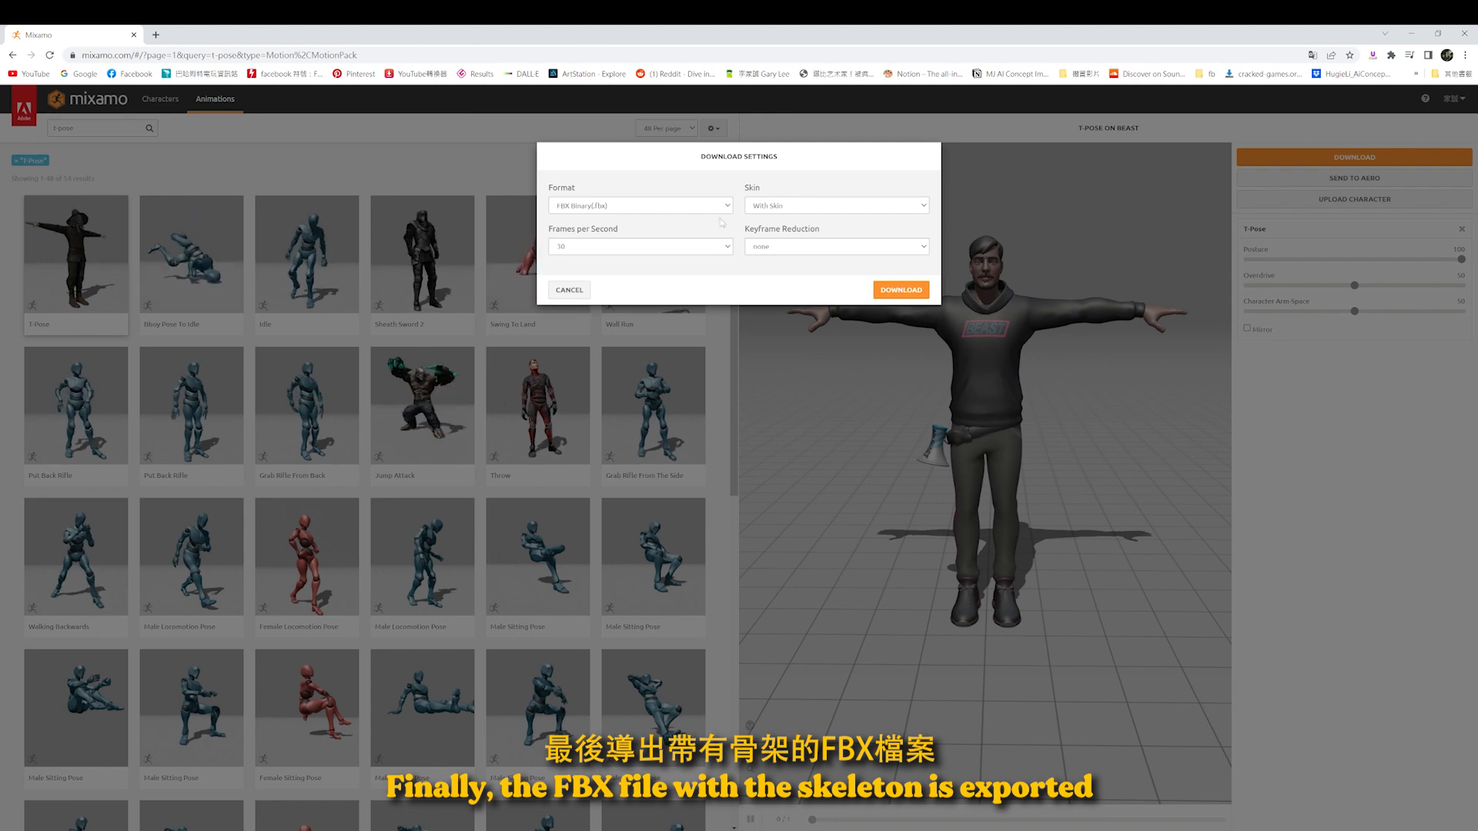
{"action": "left_click", "coordinate": [835, 206]}
{"action": "left_click", "coordinate": [835, 217]}
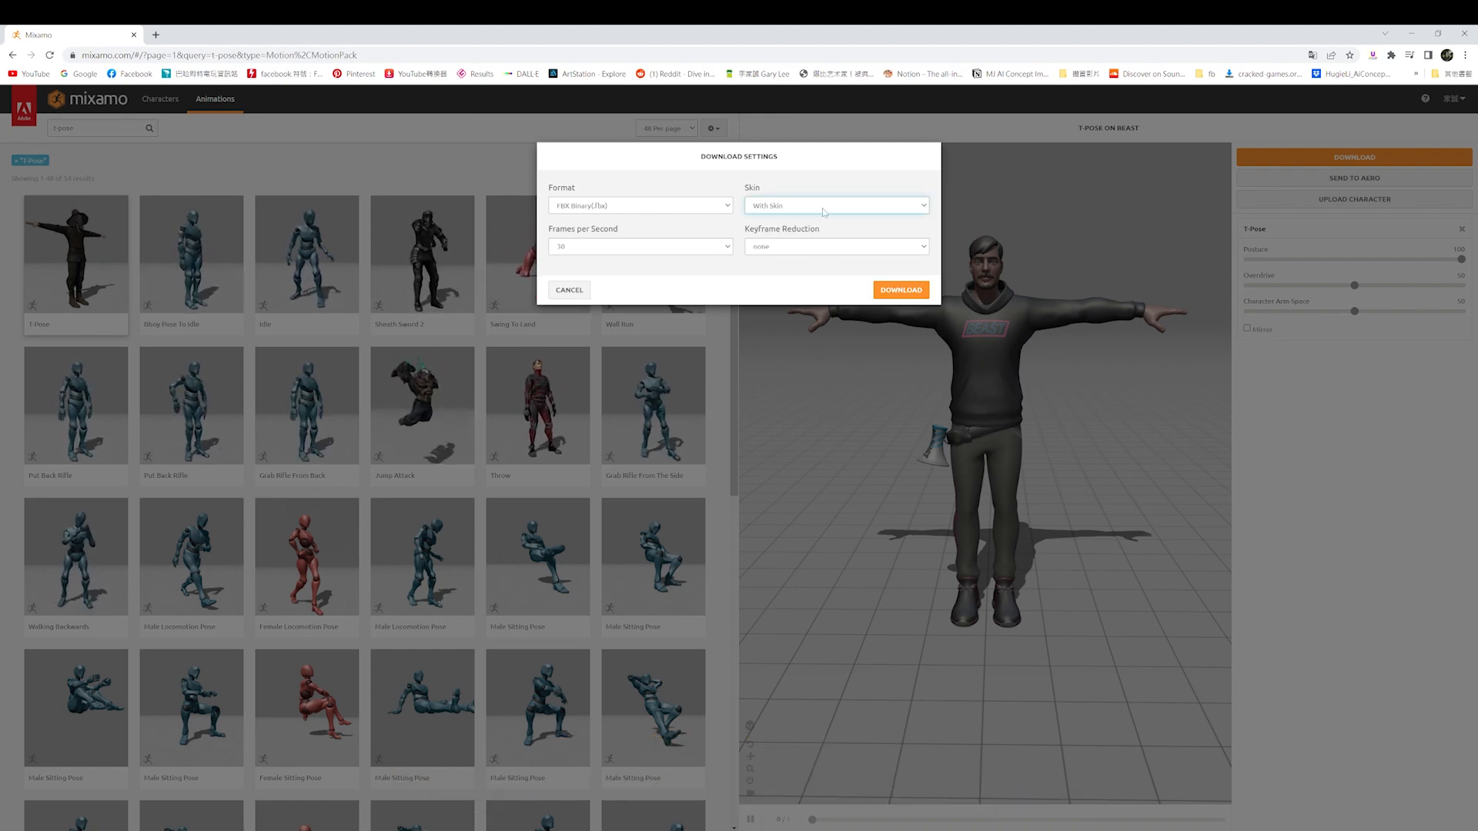
{"action": "left_click", "coordinate": [823, 209]}
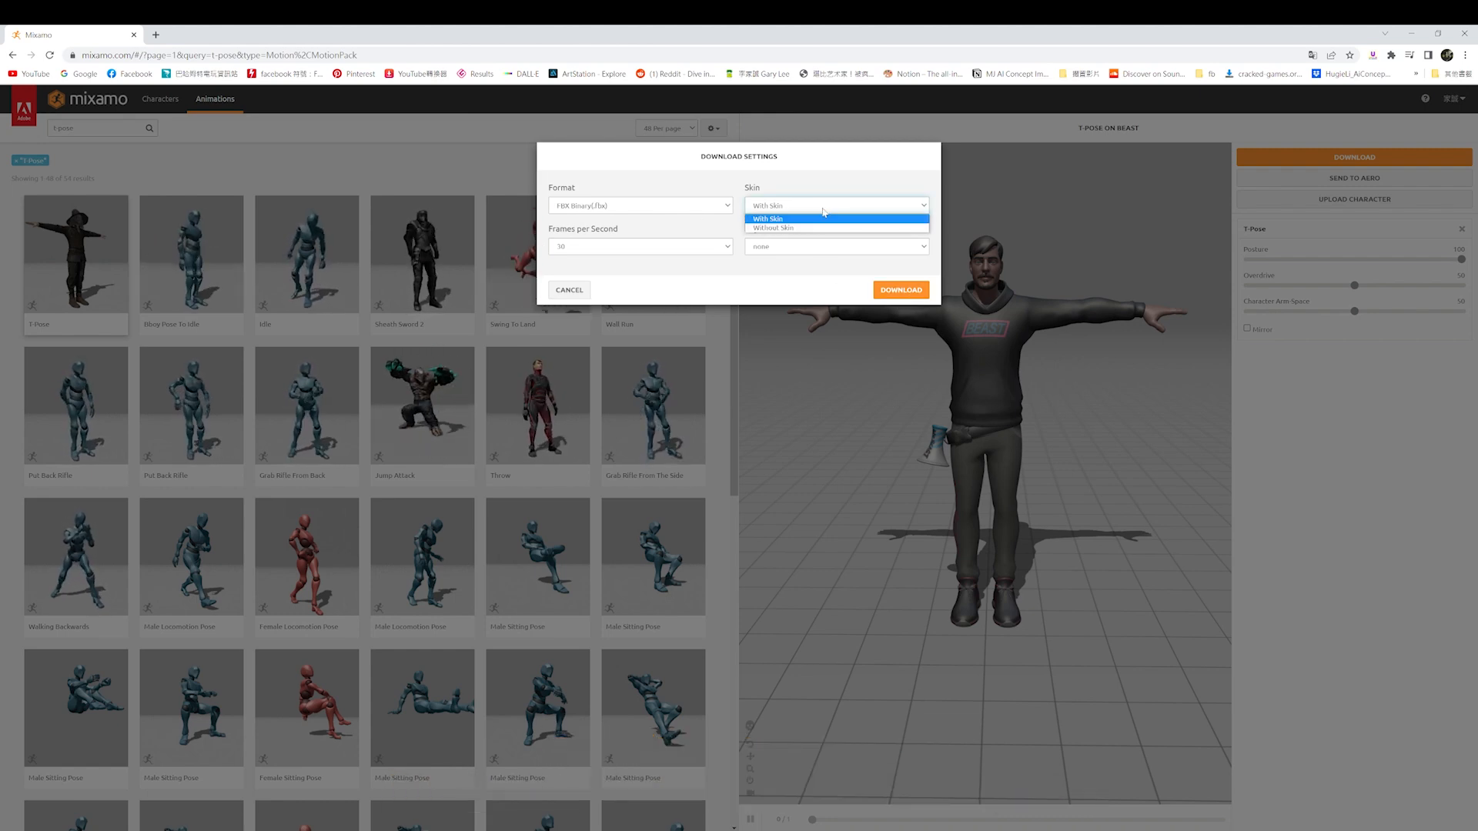
{"action": "left_click", "coordinate": [823, 218]}
{"action": "left_click", "coordinate": [900, 291]}
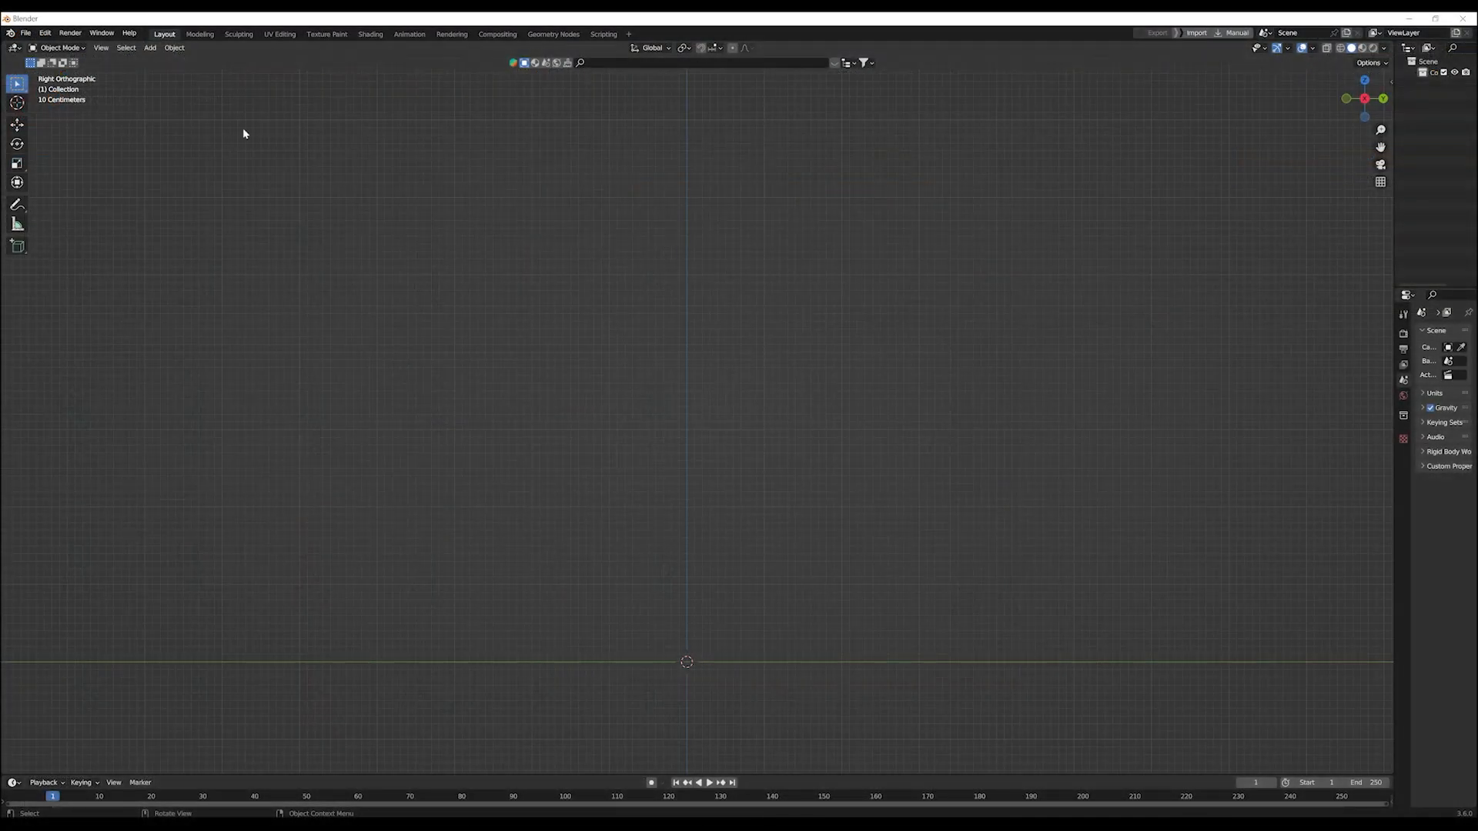
Step: In an empty Blender scene, import T-Pose (2).fbx from the Downloads\beast folder
{"action": "left_click", "coordinate": [27, 33]}
{"action": "mouse_move", "coordinate": [96, 188]}
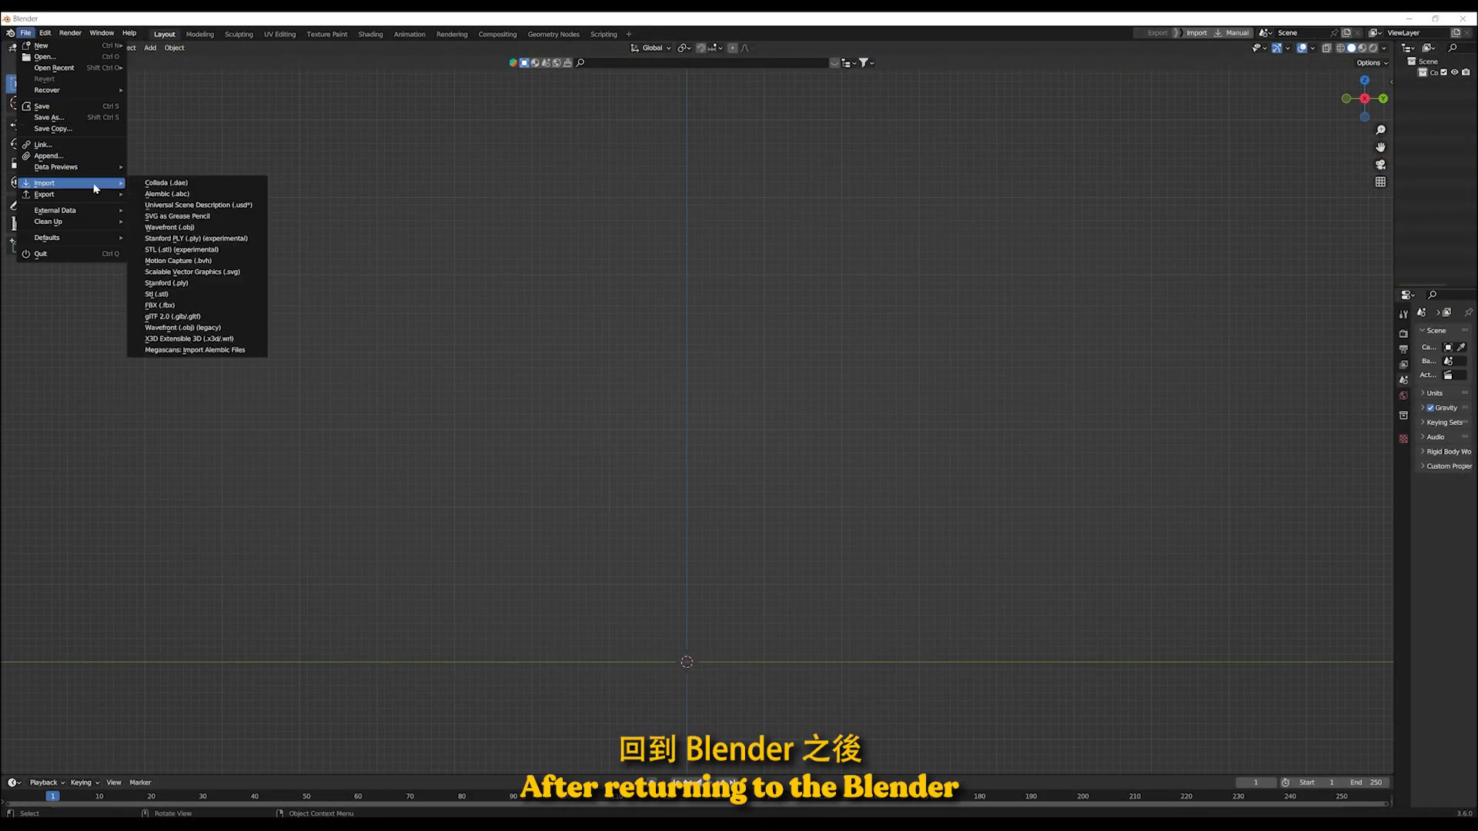
{"action": "left_click", "coordinate": [160, 305]}
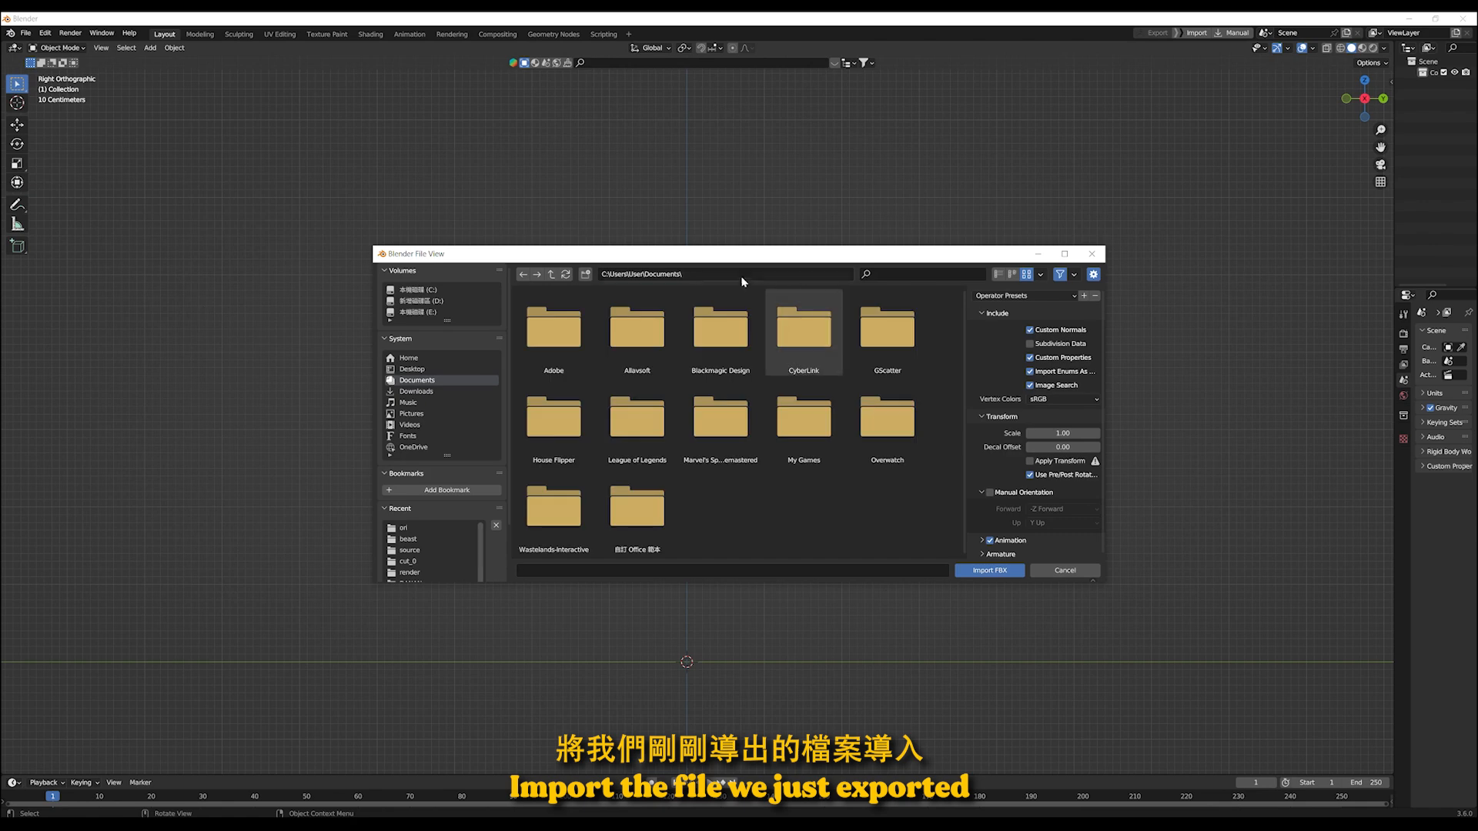
{"action": "key", "text": "Return"}
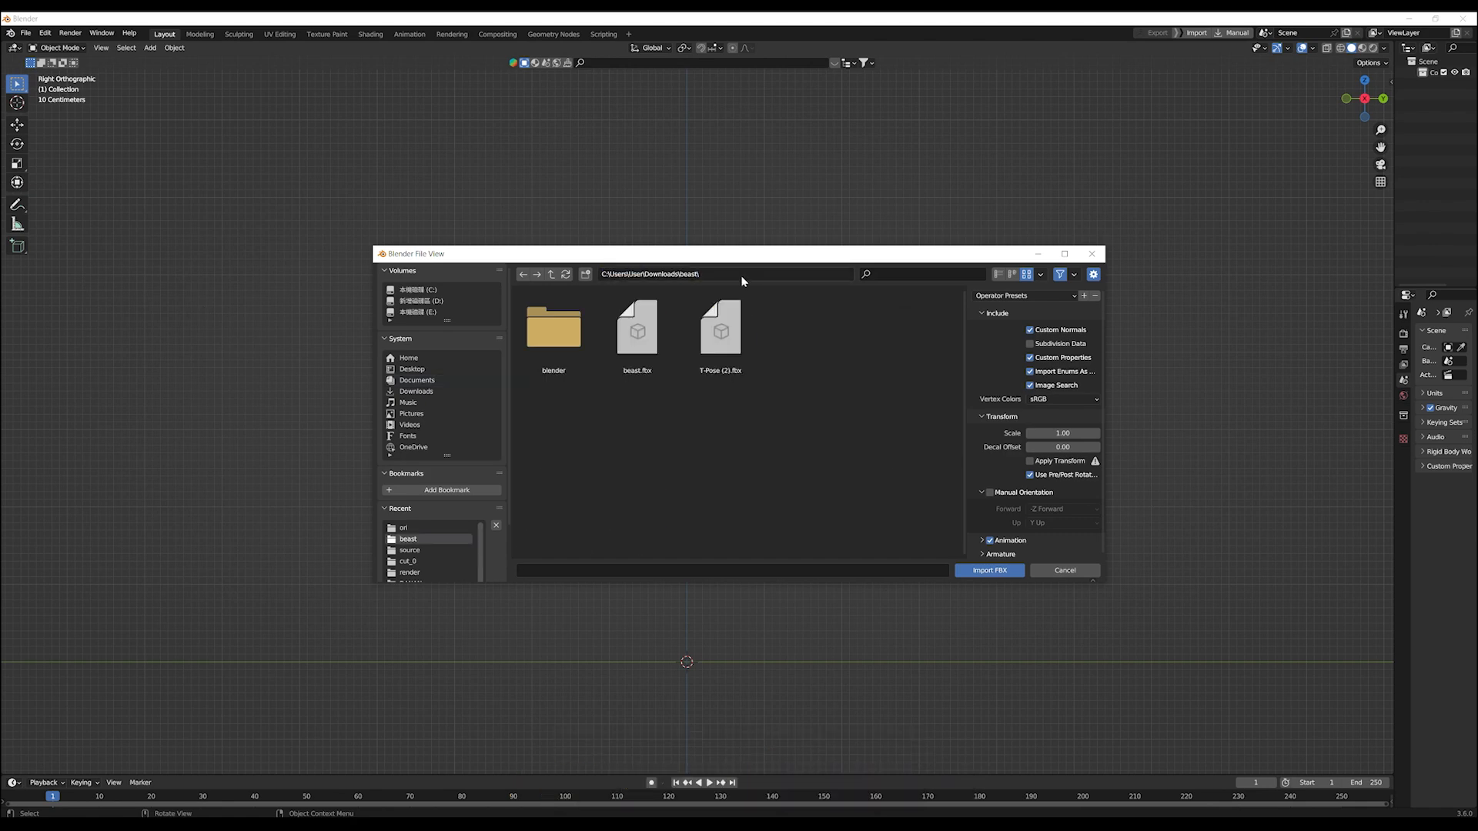
{"action": "double_click", "coordinate": [713, 335]}
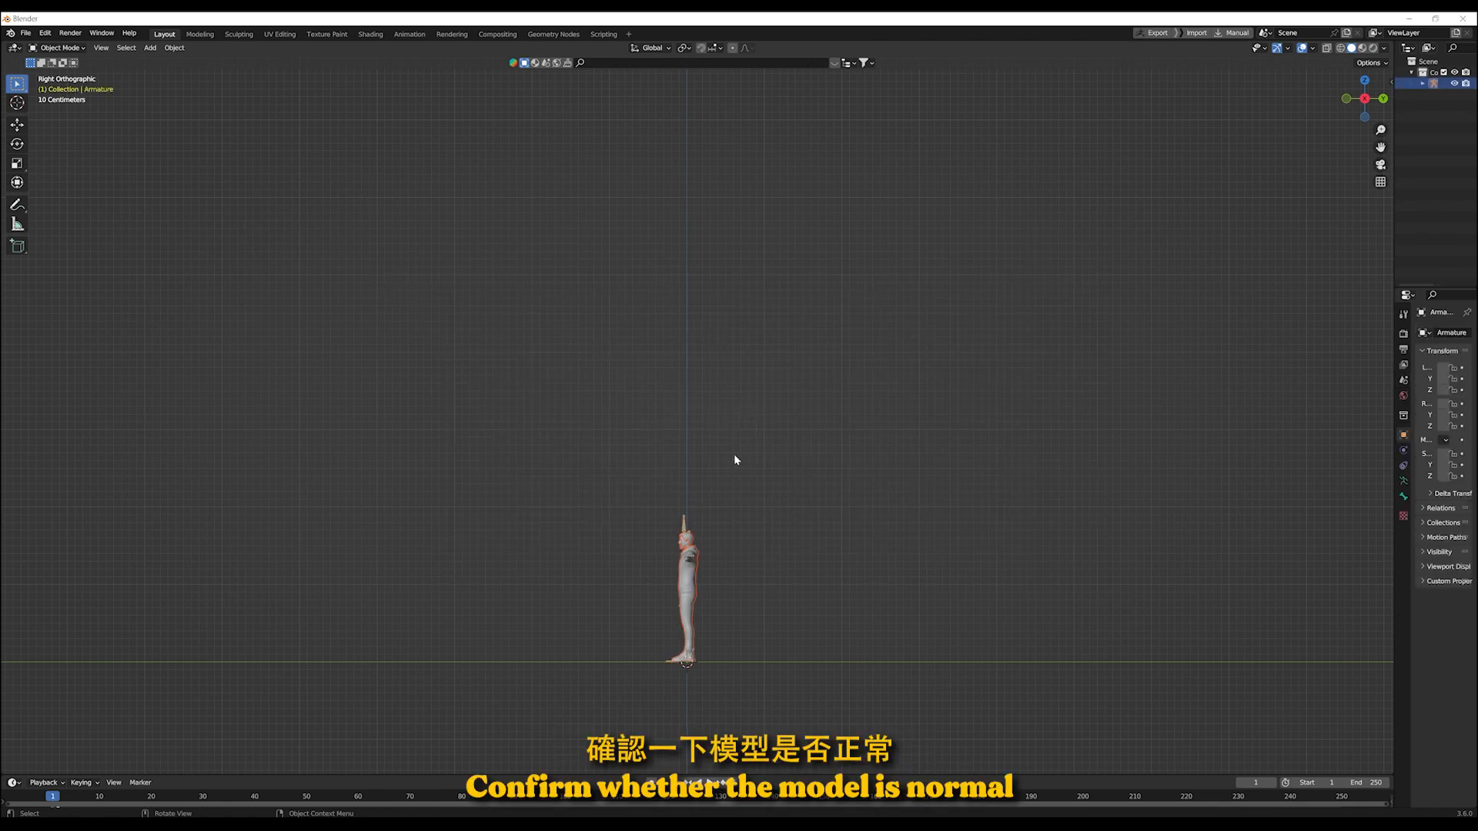
Step: Display the imported character in Material Preview shading and bring it into a closer front view
{"action": "middle_click_drag", "start_coordinate": [734, 460], "coordinate": [870, 510]}
{"action": "scroll", "coordinate": [870, 511], "scroll_direction": "up", "scroll_amount": 2}
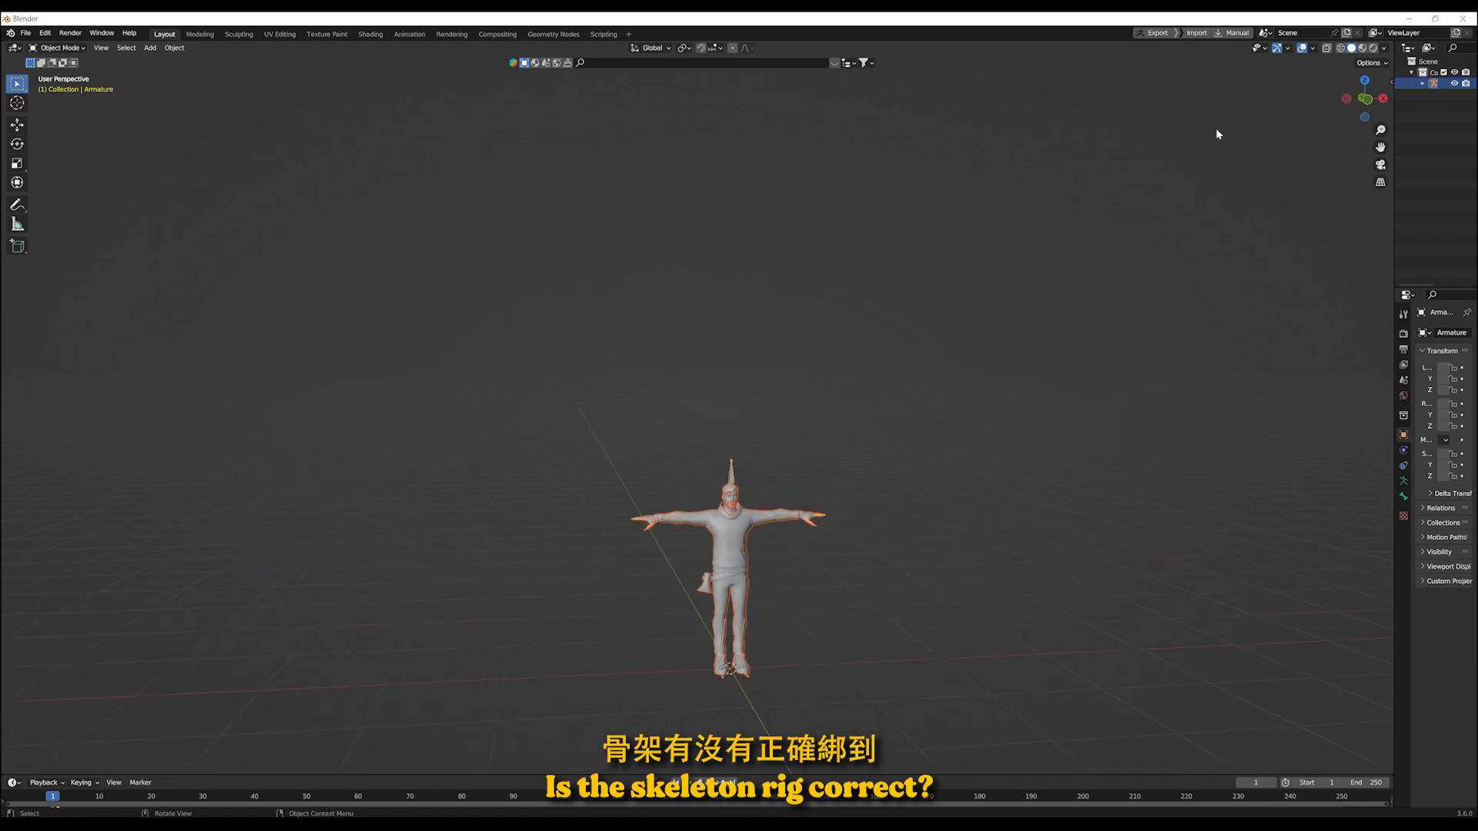
{"action": "left_click", "coordinate": [1362, 48]}
{"action": "scroll", "coordinate": [1014, 316], "scroll_direction": "up", "scroll_amount": 5}
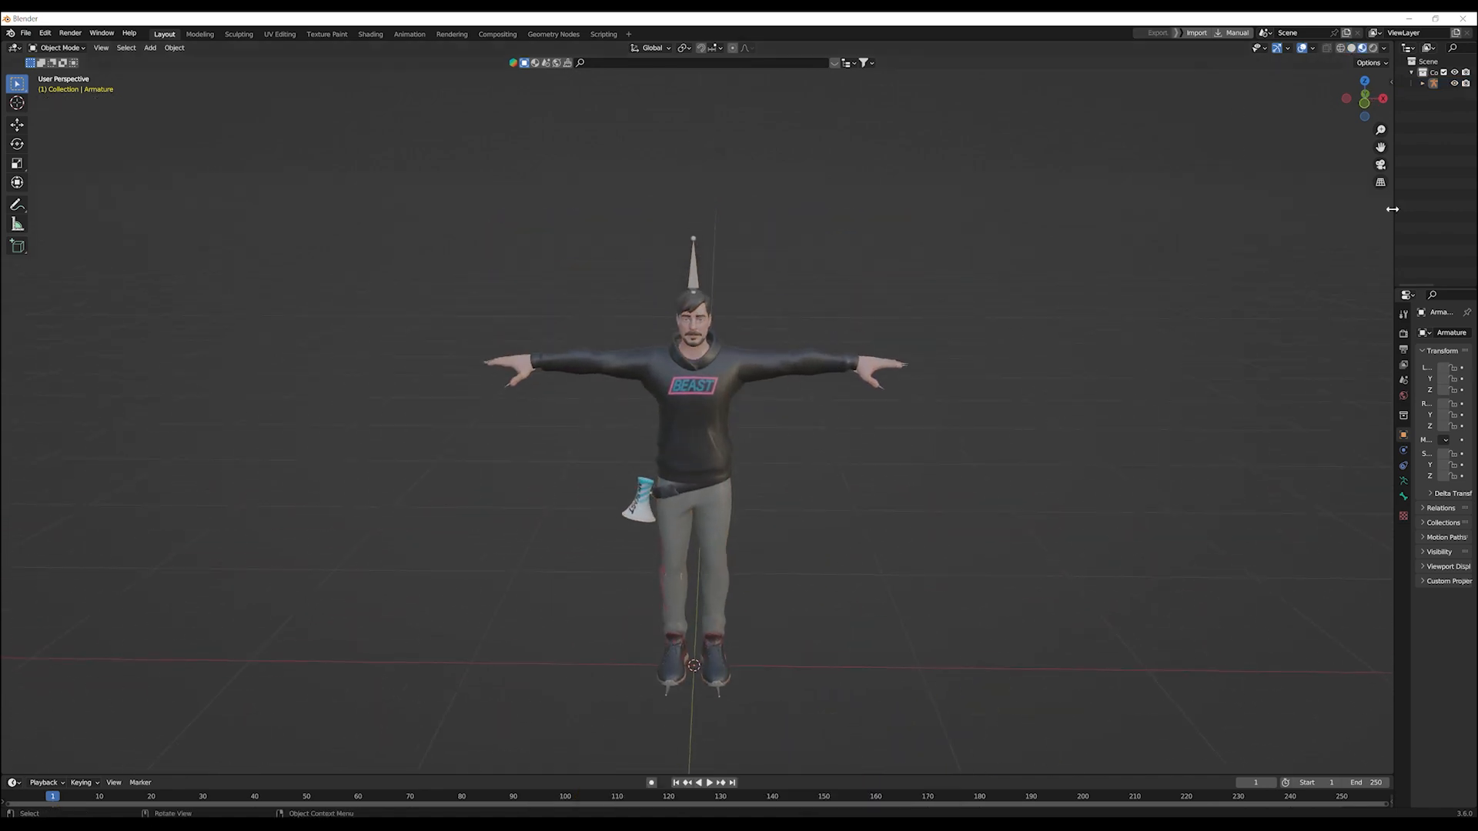
Step: Join the three M_MED_Lettuce meshes under the armature into one object, with M_MED_Lettuce_LOD0.mo as the active mesh
{"action": "left_click_drag", "start_coordinate": [1392, 209], "coordinate": [1070, 154]}
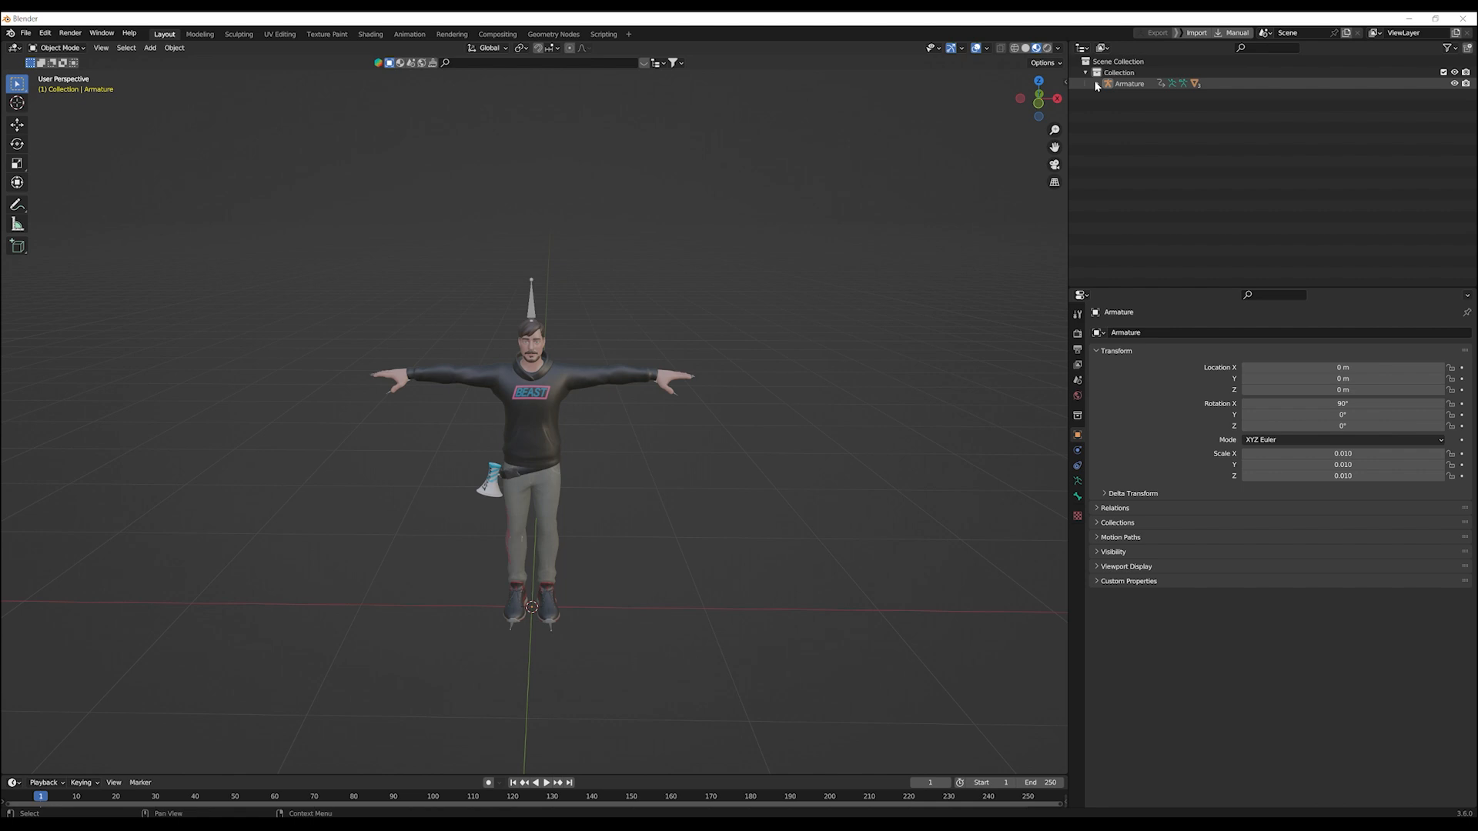
{"action": "left_click", "coordinate": [1096, 84]}
{"action": "middle_click_drag", "start_coordinate": [882, 359], "coordinate": [886, 353]}
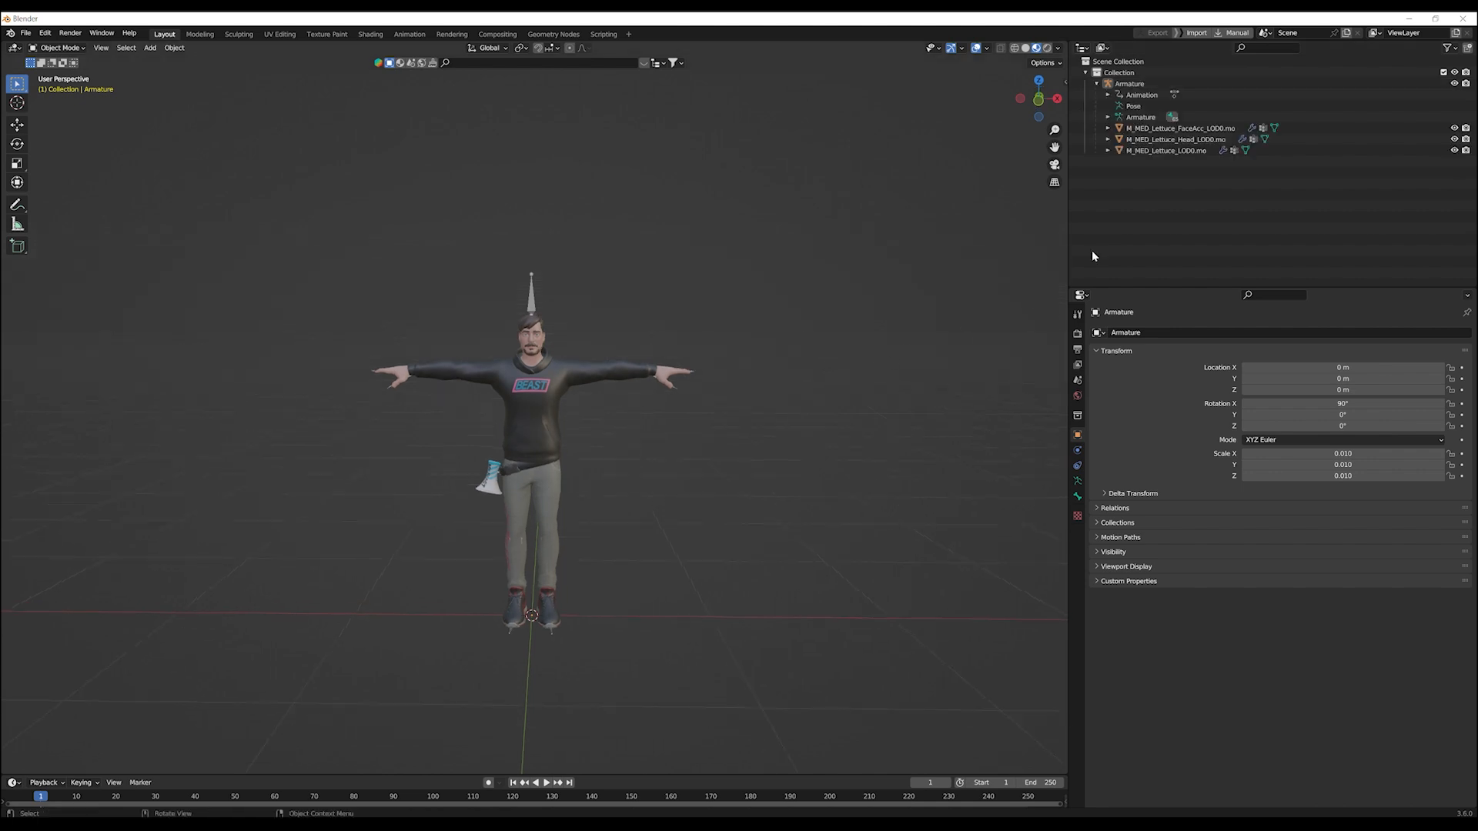
{"action": "left_click", "coordinate": [1144, 152]}
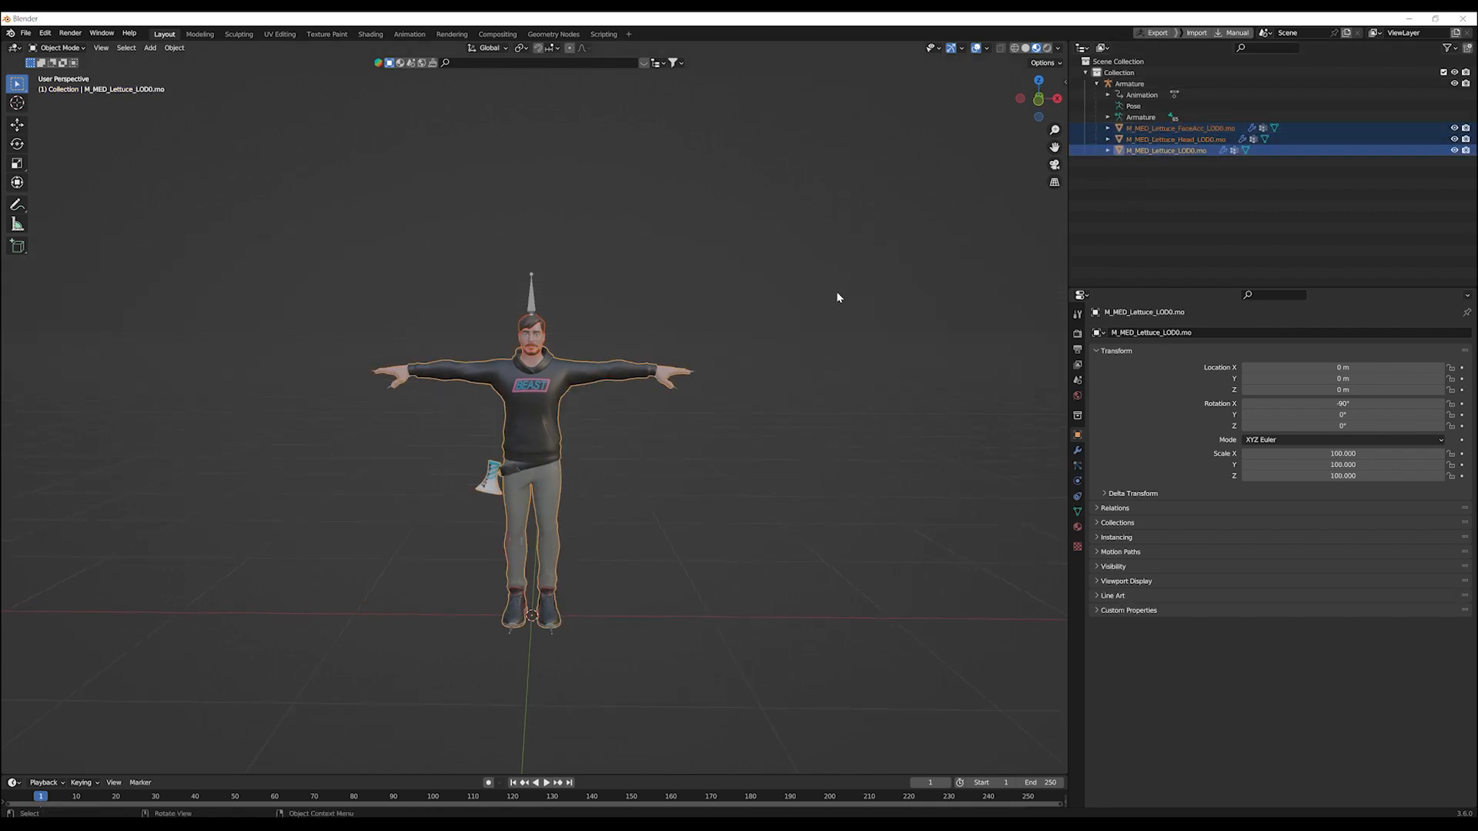
{"action": "key", "text": "ctrl+j"}
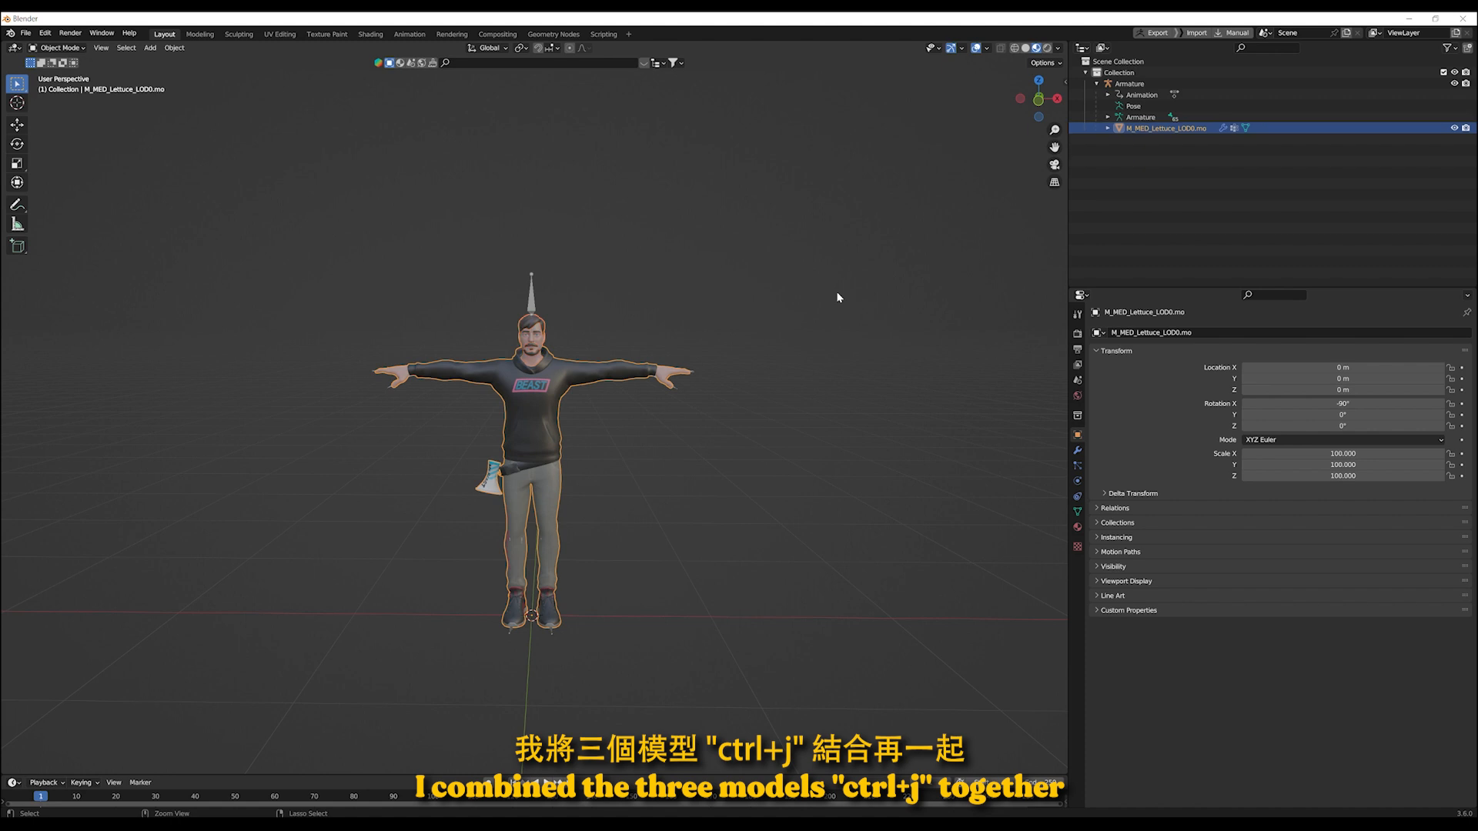
{"action": "left_click", "coordinate": [846, 312]}
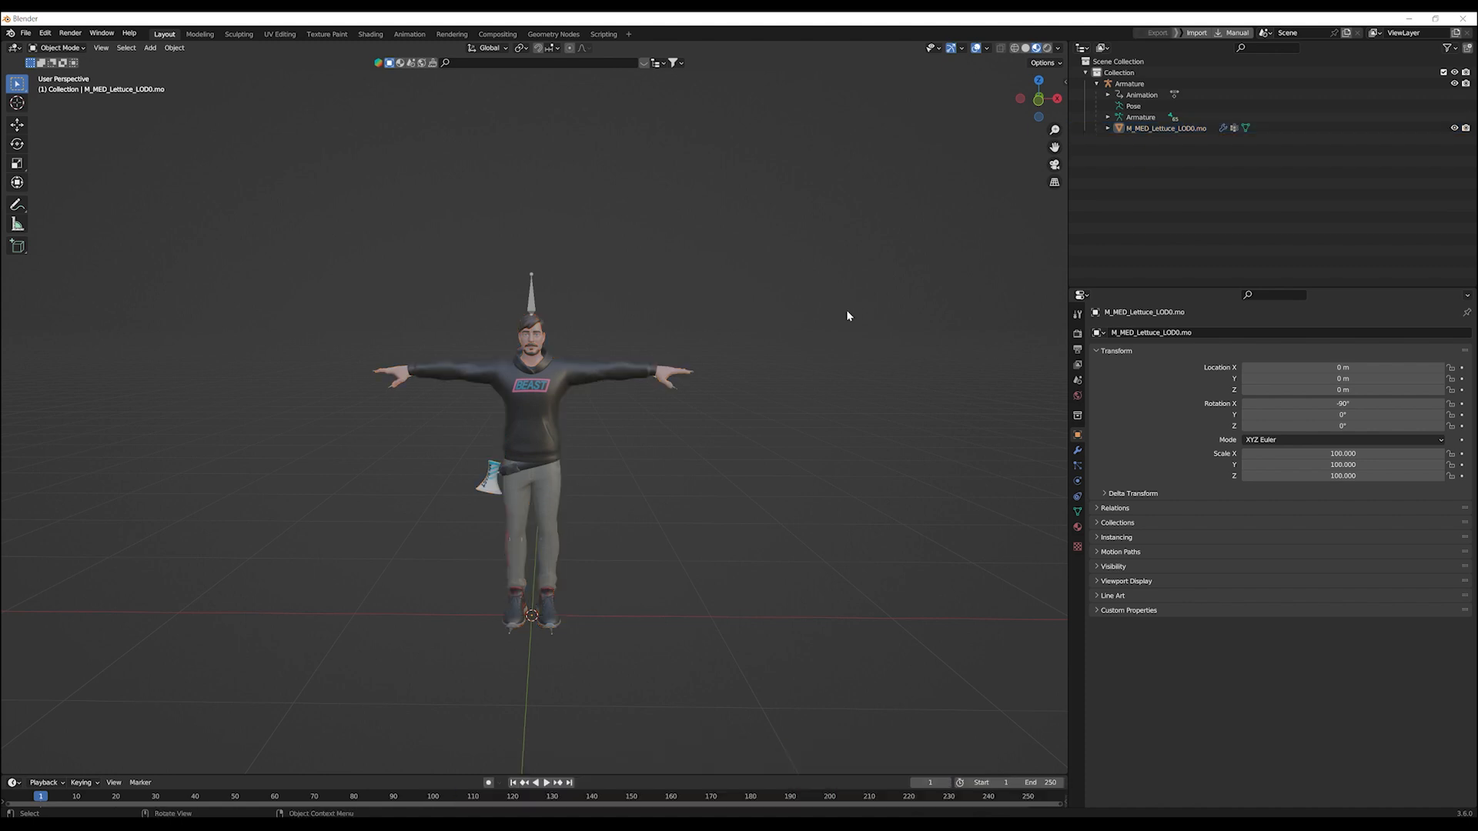
Step: Rename the collection that holds the armature to Character
{"action": "left_click", "coordinate": [1108, 117]}
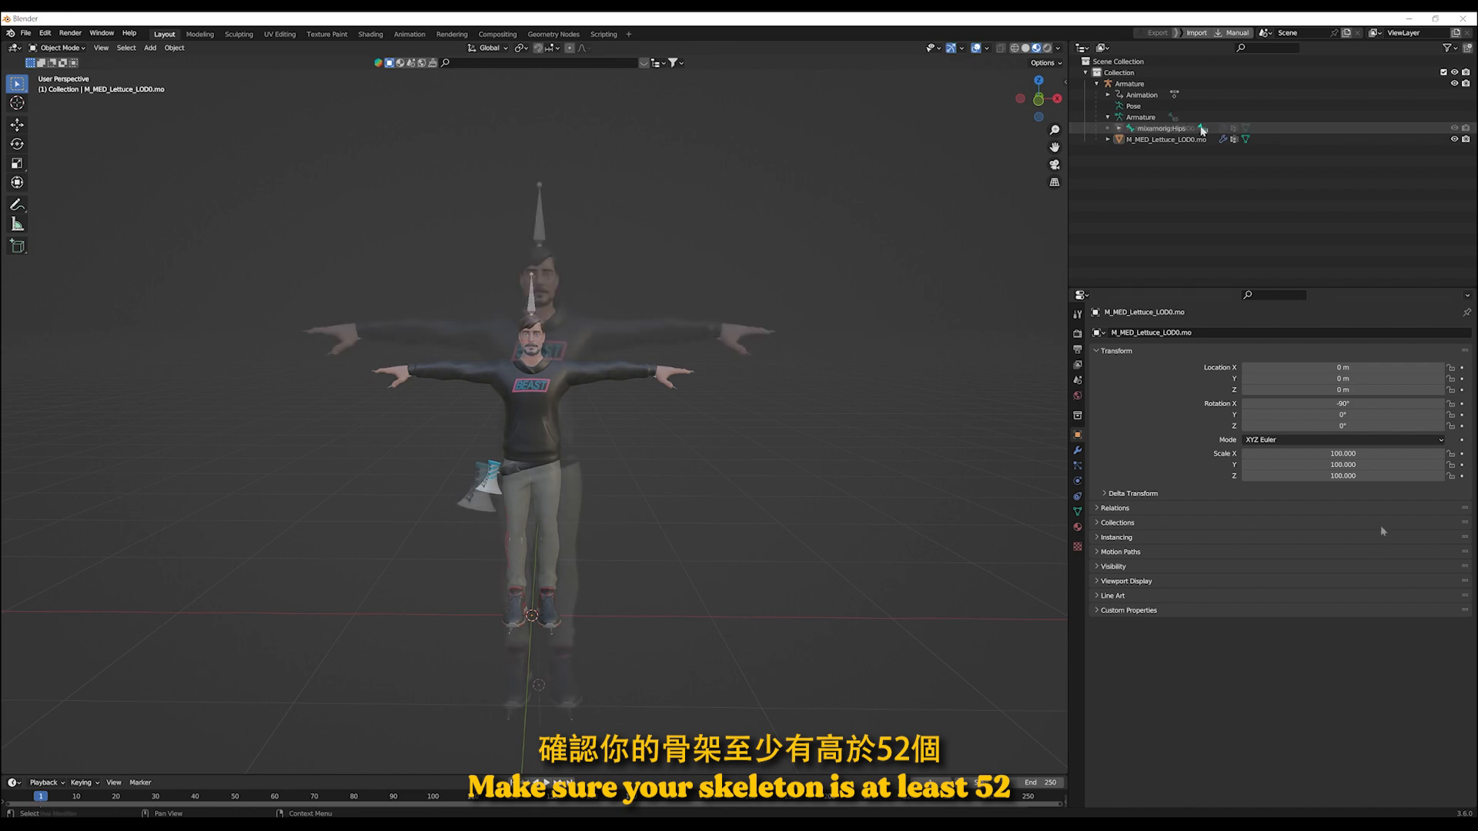
{"action": "left_click", "coordinate": [1131, 72]}
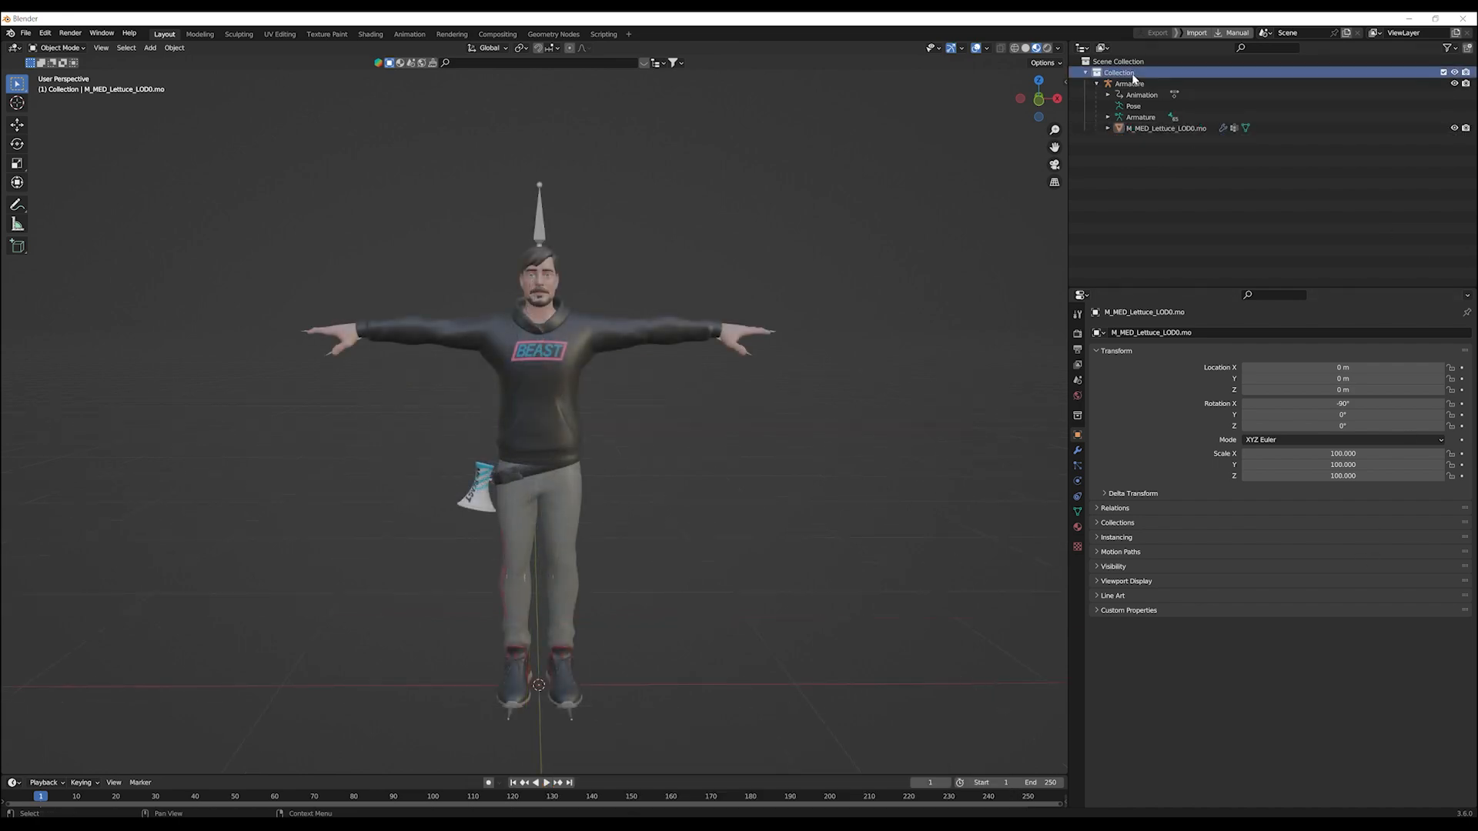
{"action": "double_click", "coordinate": [1131, 72]}
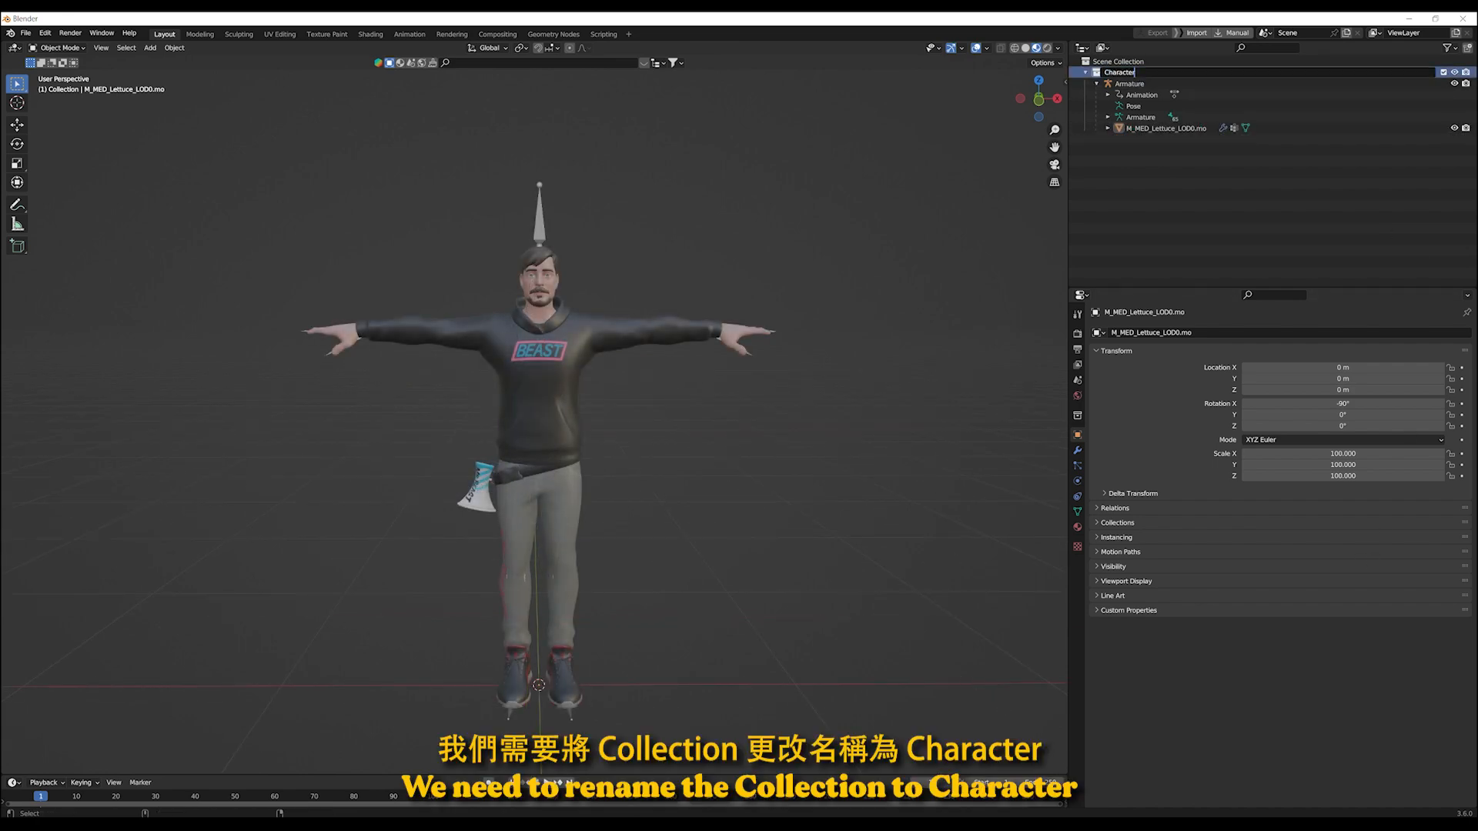
{"action": "type", "text": "Character"}
{"action": "key", "text": "Return"}
{"action": "left_click", "coordinate": [1154, 179]}
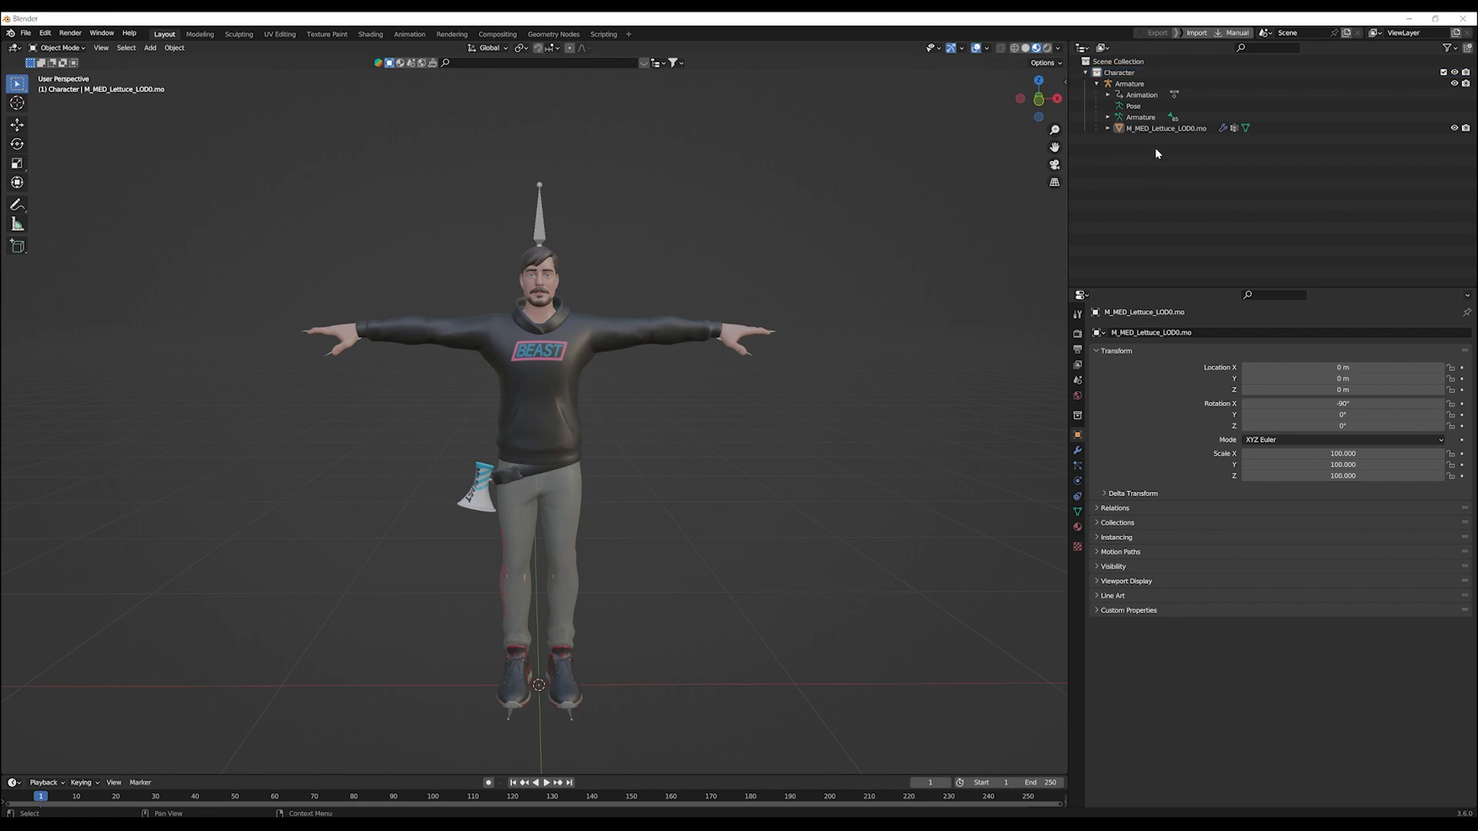
Step: Rename both the main armature object and its armature data to Armature_BODY
{"action": "left_click", "coordinate": [1157, 82]}
{"action": "double_click", "coordinate": [1157, 81]}
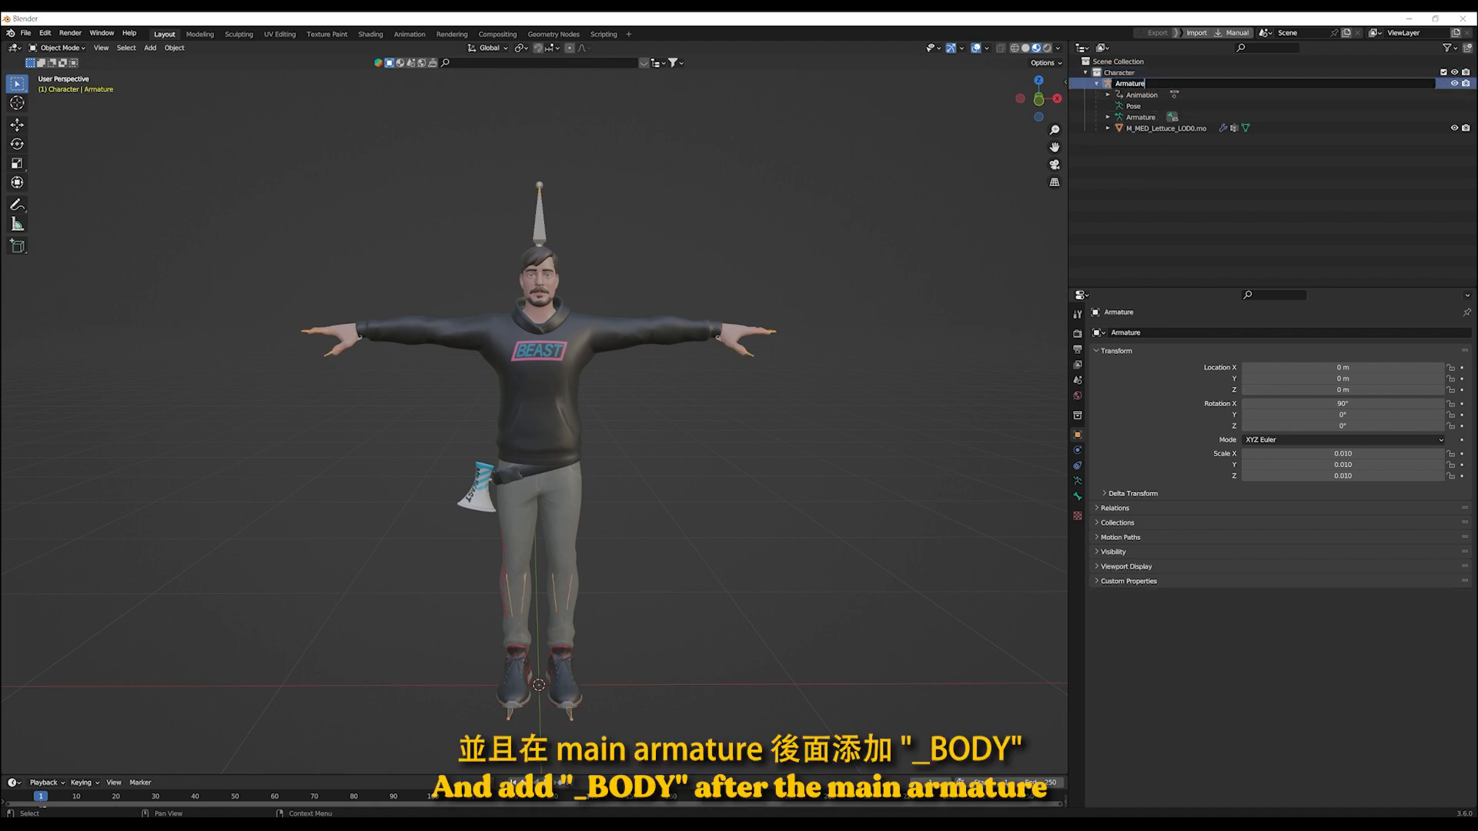
{"action": "key", "text": "BackSpace"}
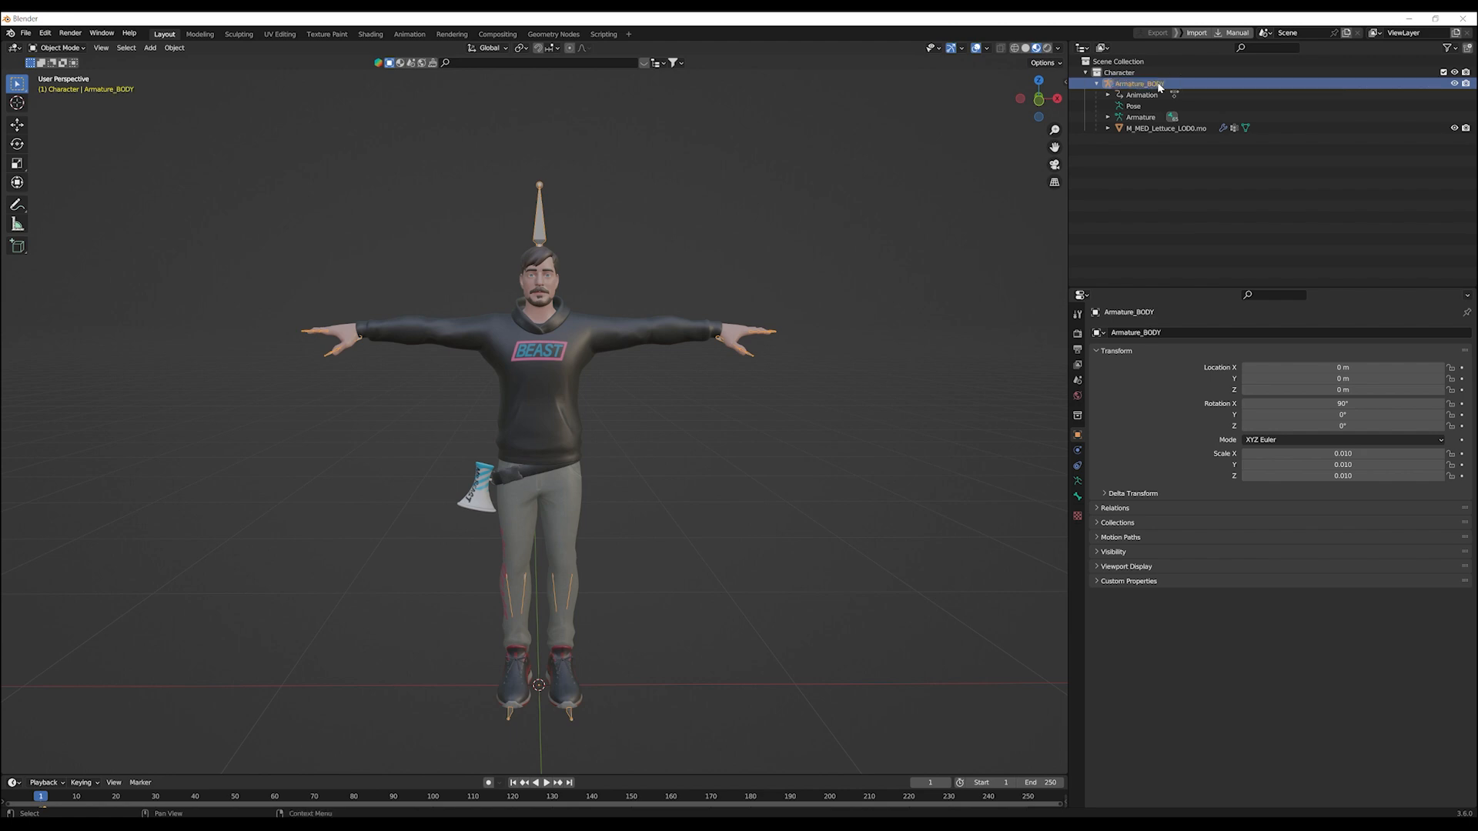
{"action": "left_click", "coordinate": [1145, 117]}
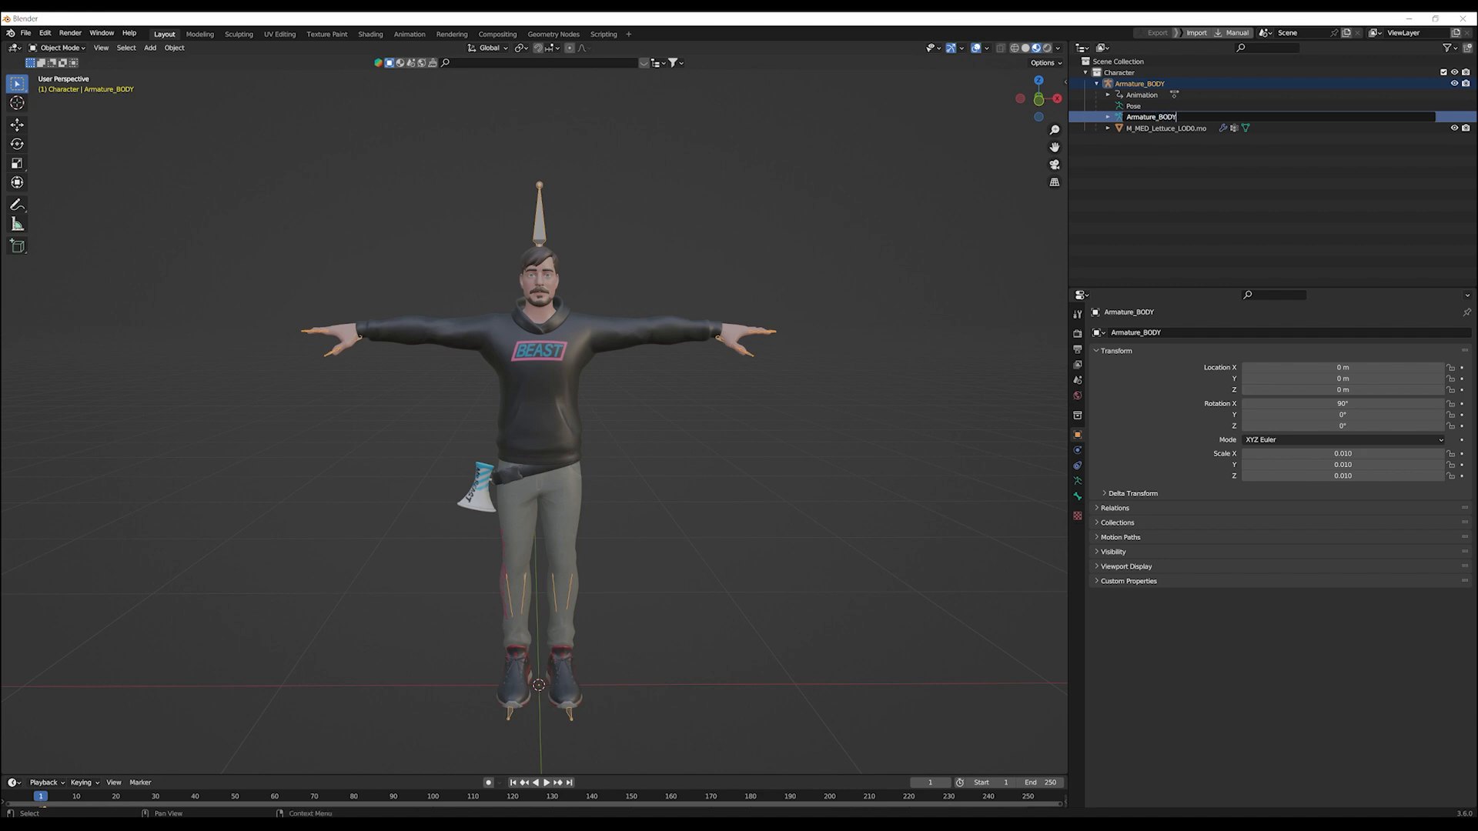
{"action": "left_click", "coordinate": [1164, 156]}
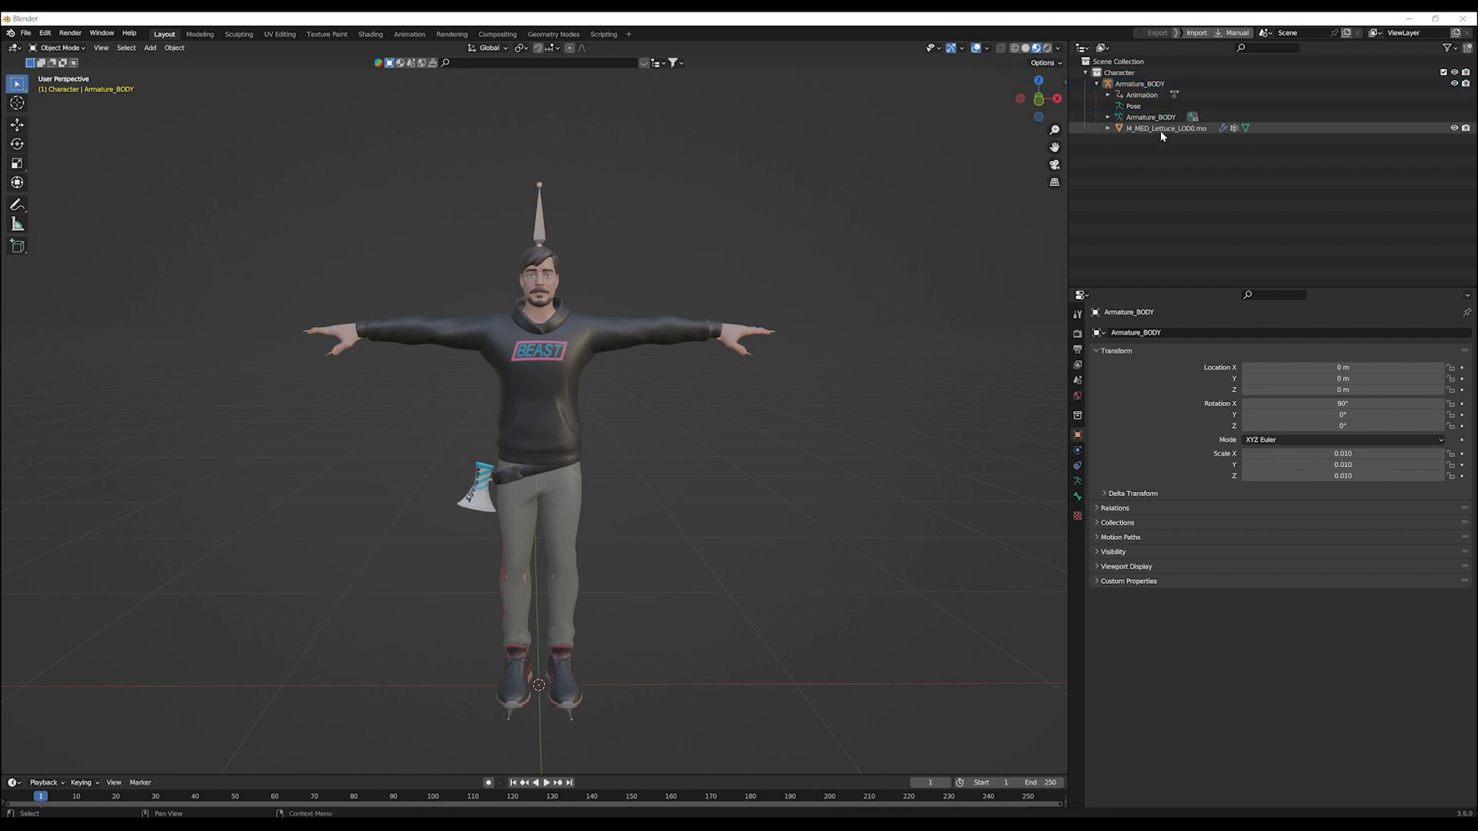
Step: Select all bones of Armature_BODY in Edit Mode and open Batch Rename
{"action": "left_click", "coordinate": [1107, 117]}
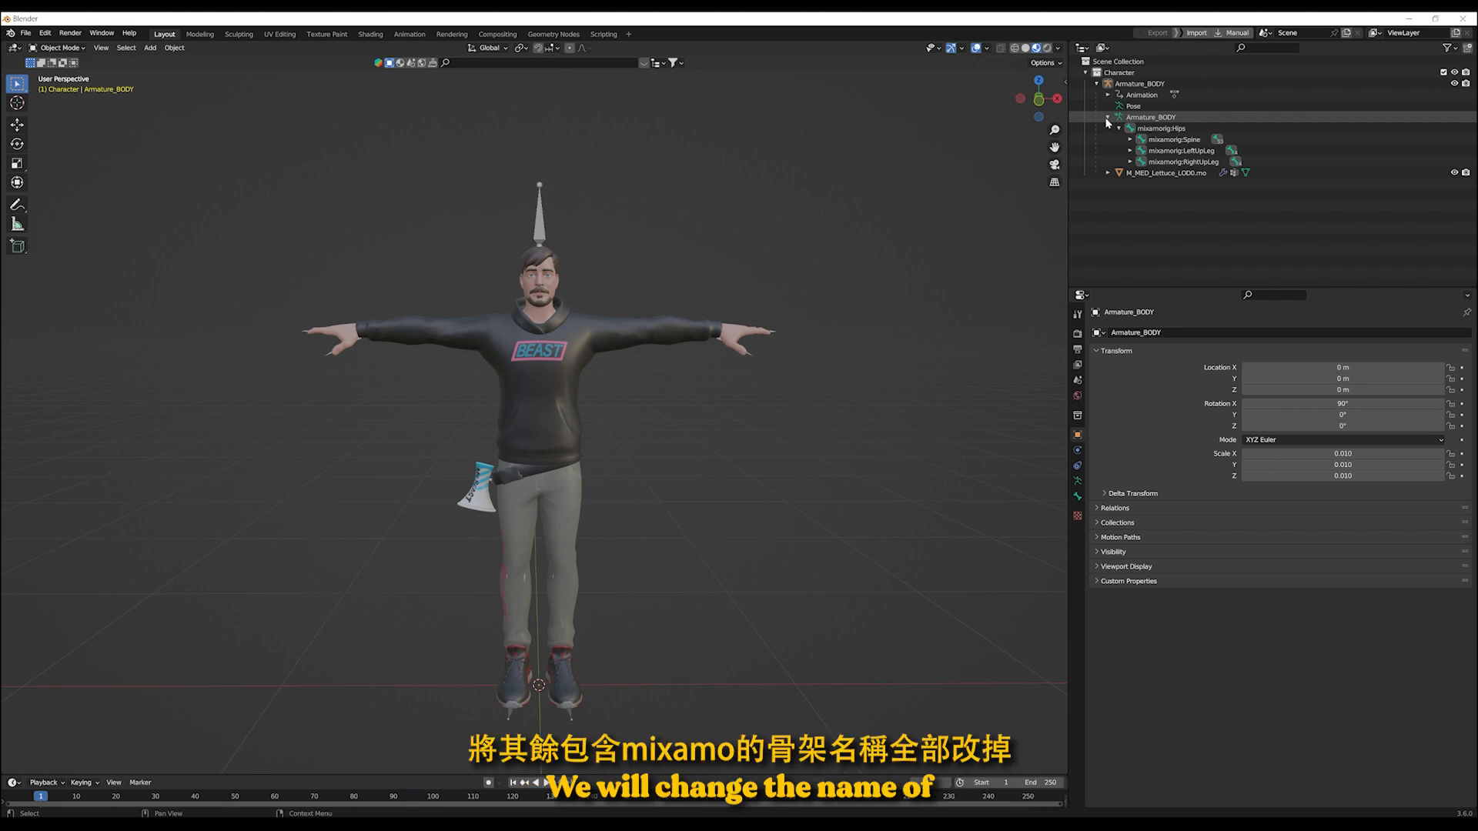
{"action": "left_click", "coordinate": [1172, 120]}
{"action": "left_click", "coordinate": [848, 156]}
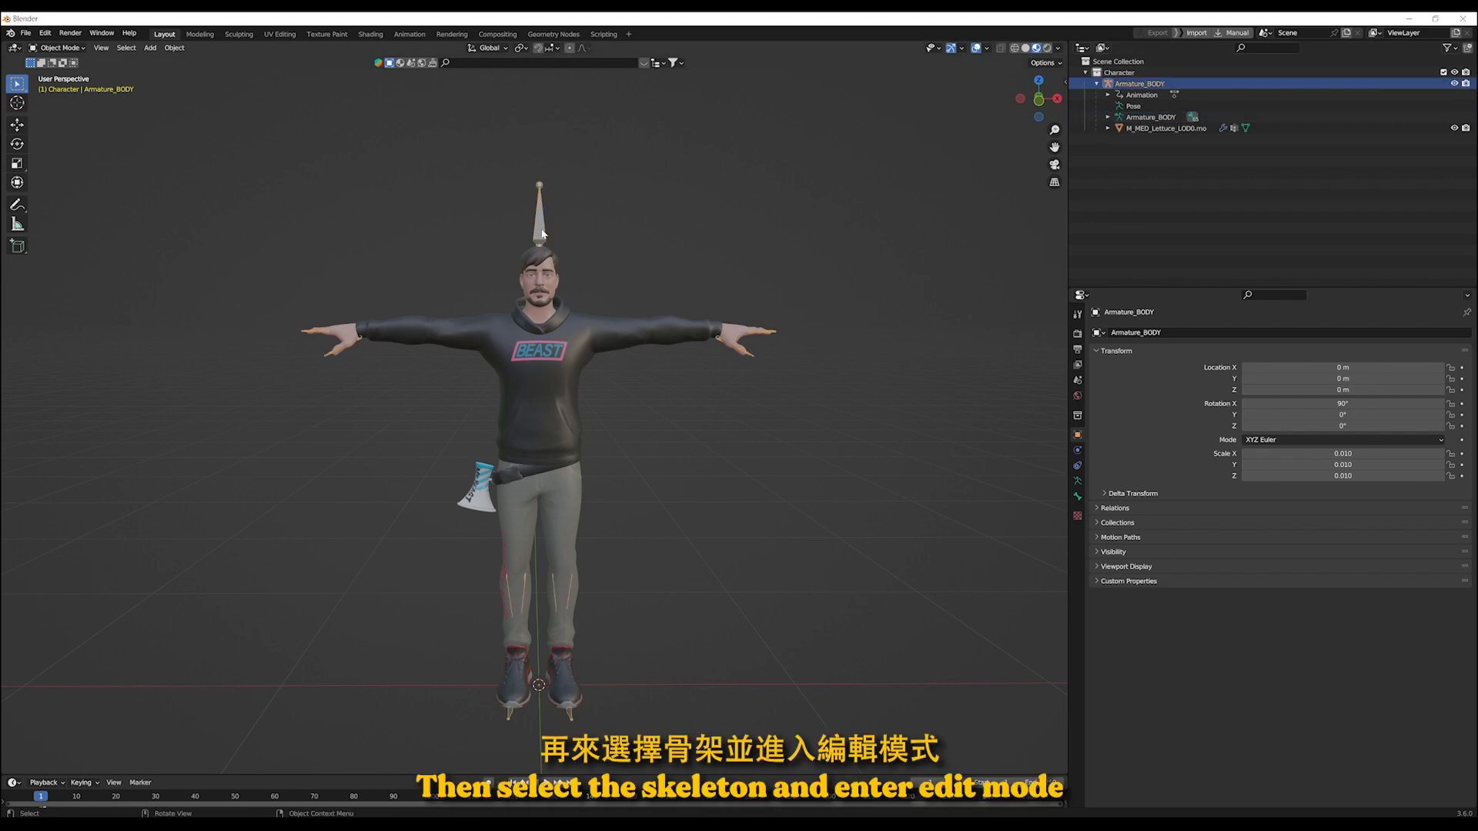
{"action": "key", "text": "Tab"}
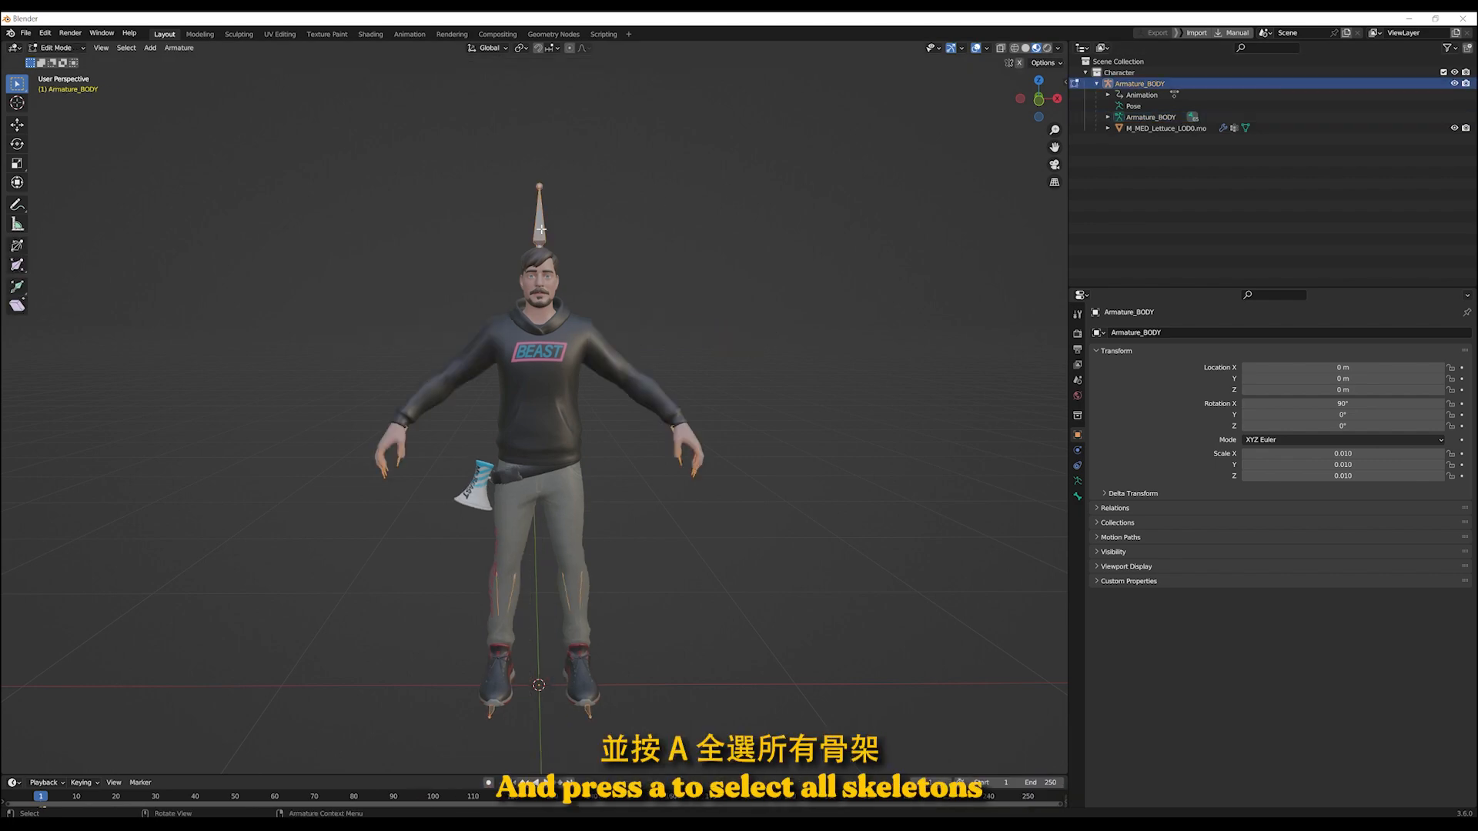
{"action": "left_click", "coordinate": [46, 33]}
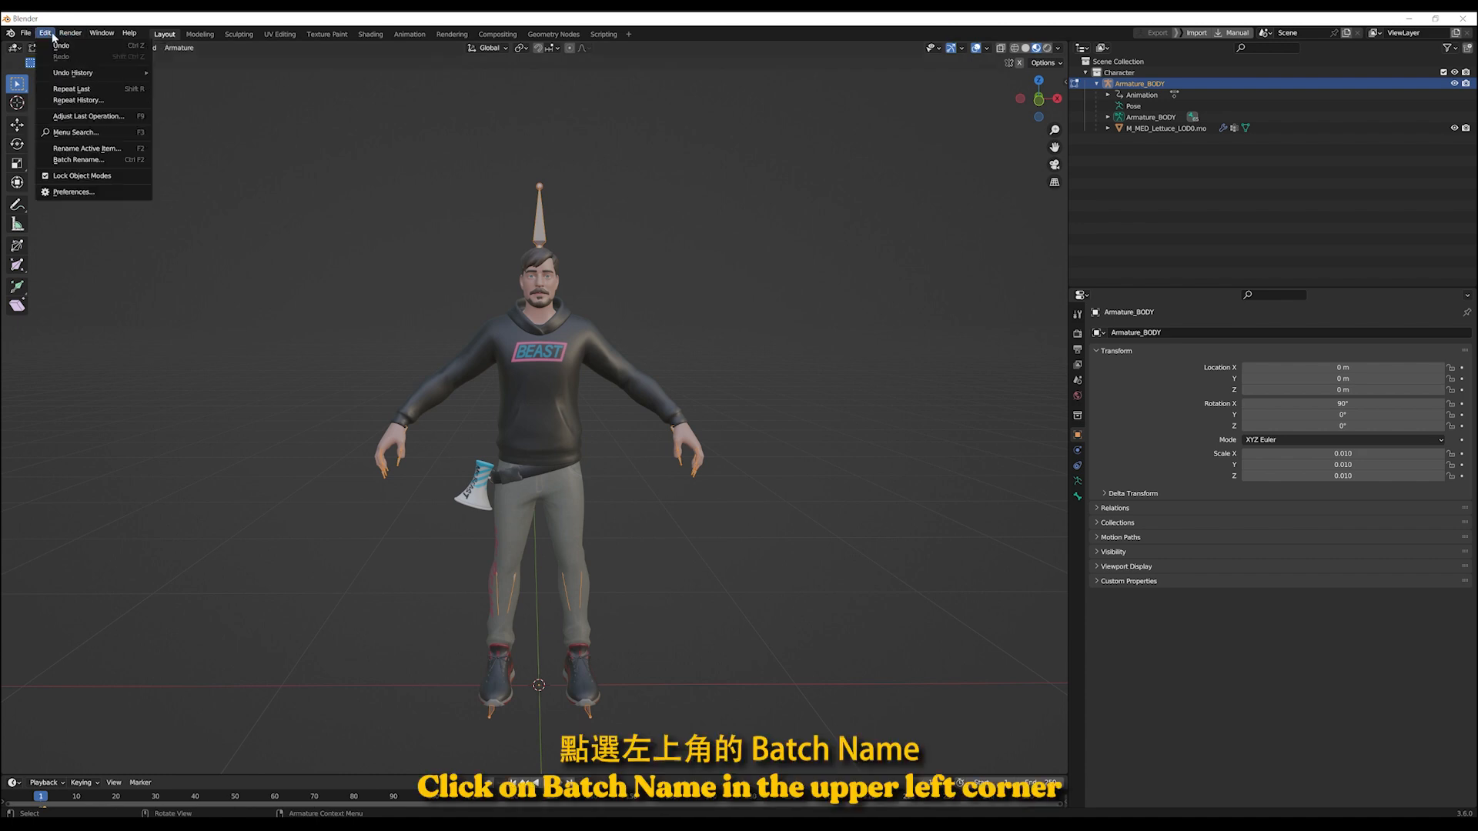
{"action": "left_click", "coordinate": [65, 161]}
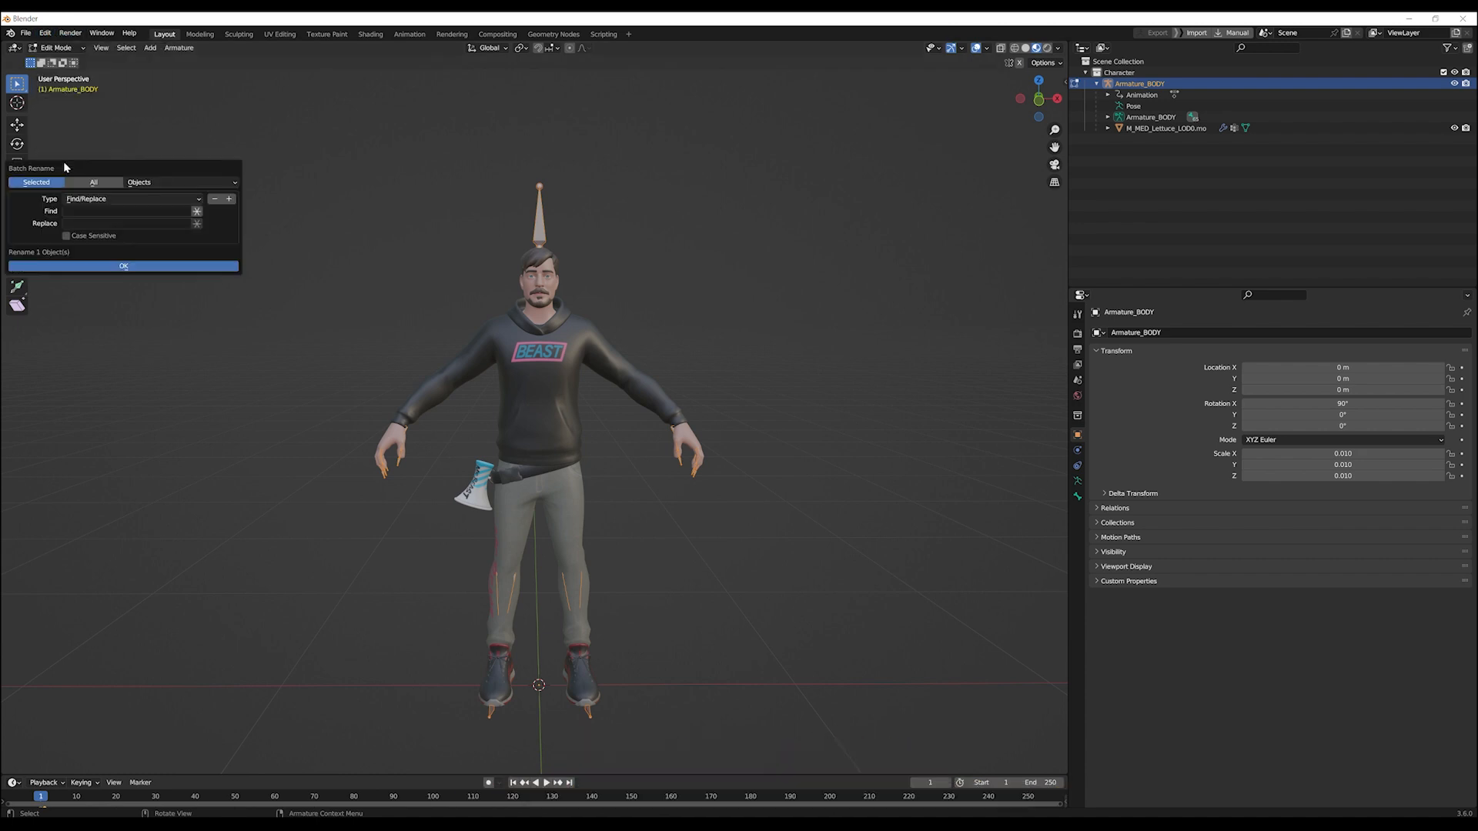
Step: Batch-rename the selected Bones by finding "mixamorig:" and replacing it with nothing, and return to Object Mode
{"action": "left_click", "coordinate": [79, 223]}
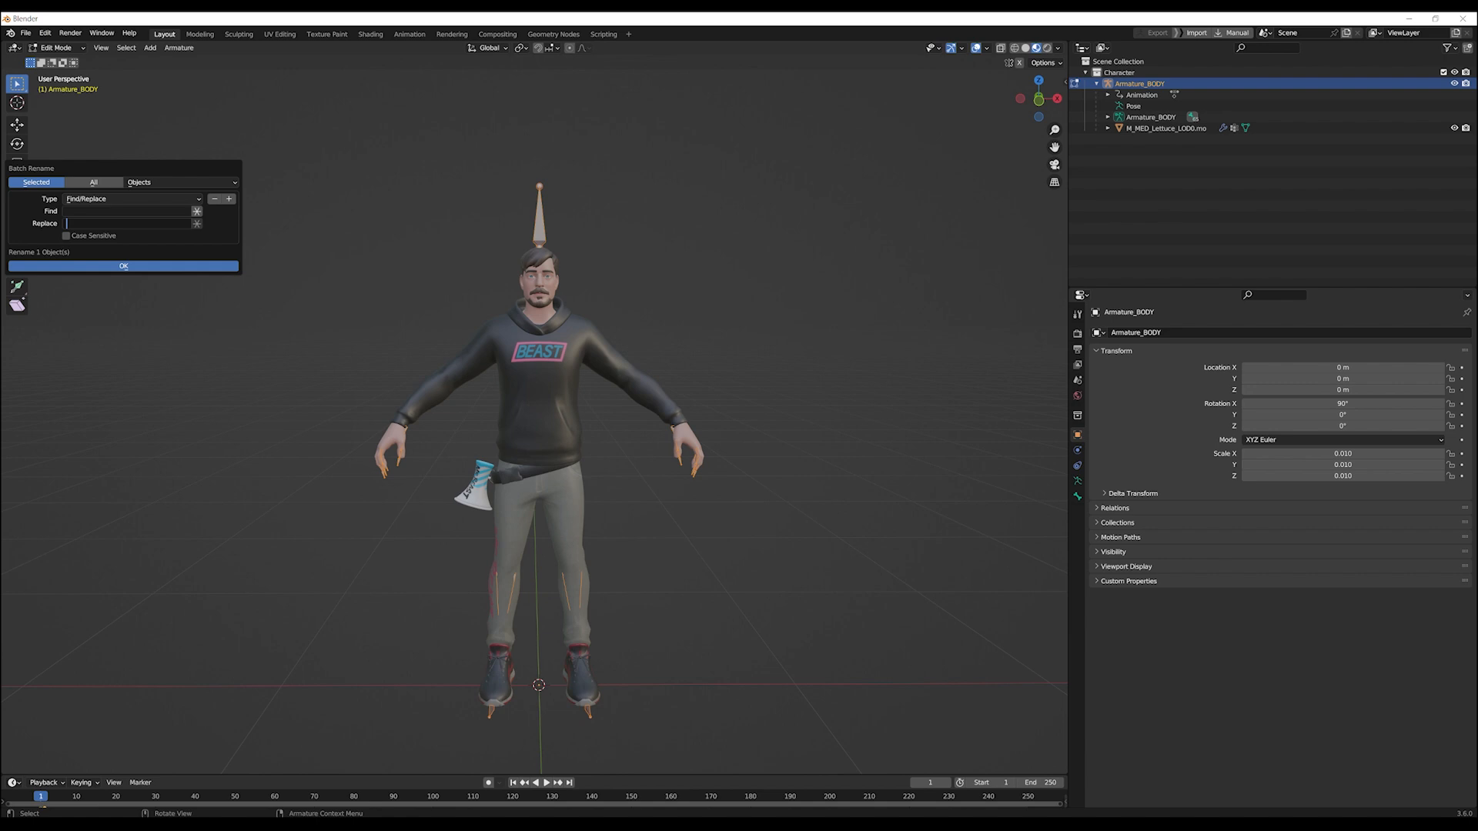
{"action": "left_click", "coordinate": [102, 213]}
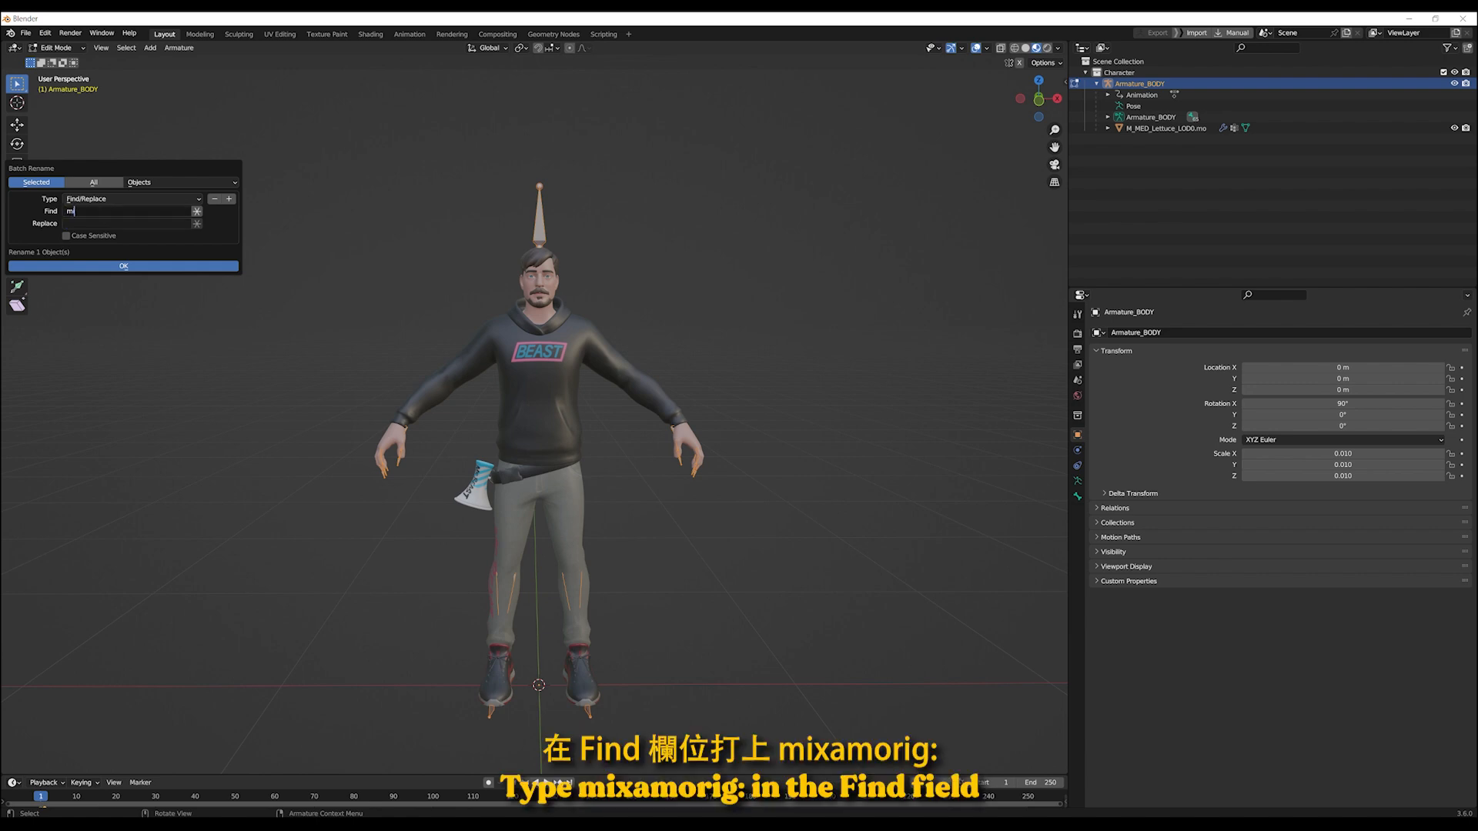
{"action": "type", "text": "mixamorig:"}
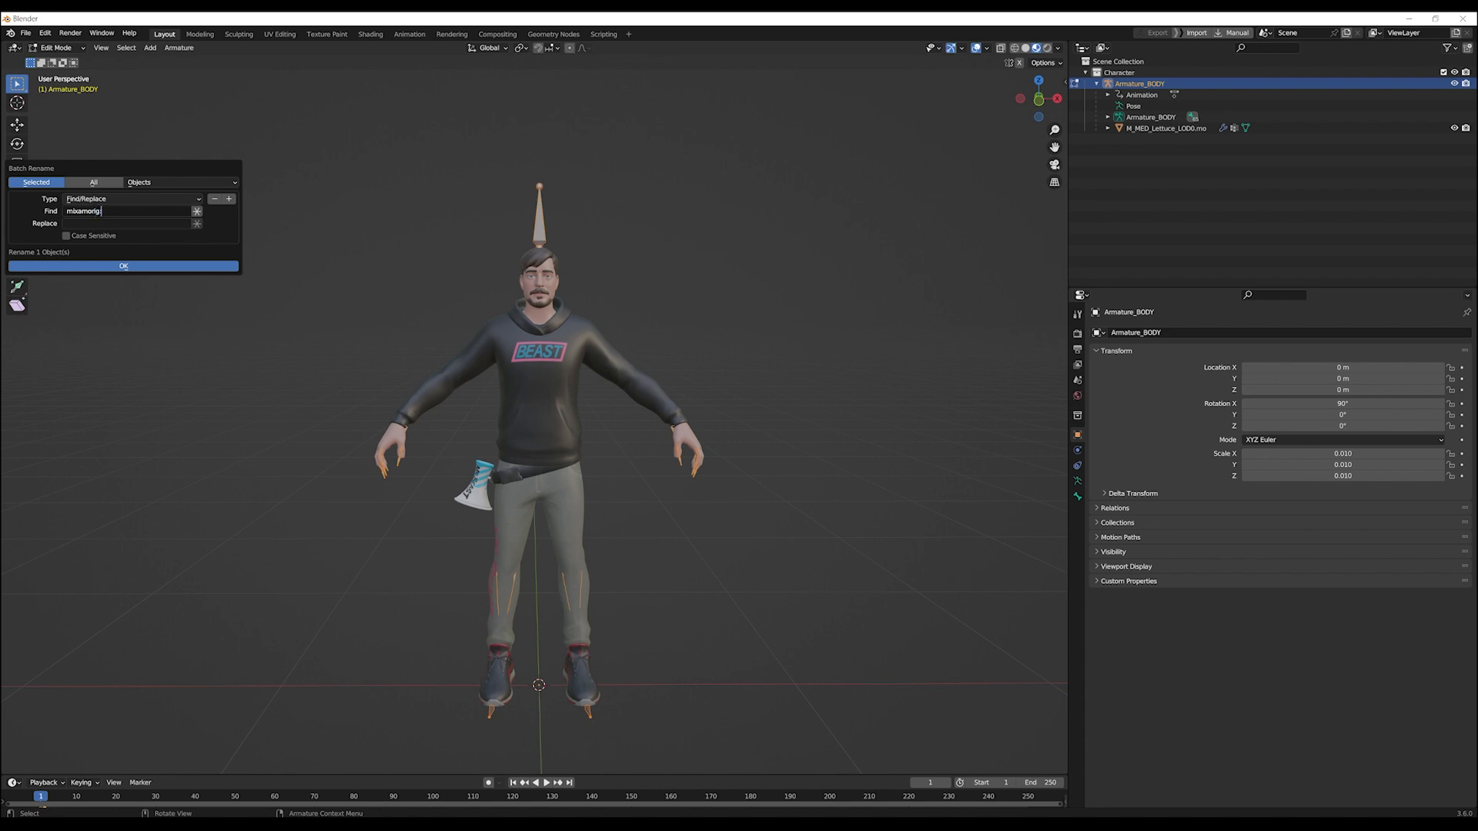
{"action": "left_click", "coordinate": [171, 185]}
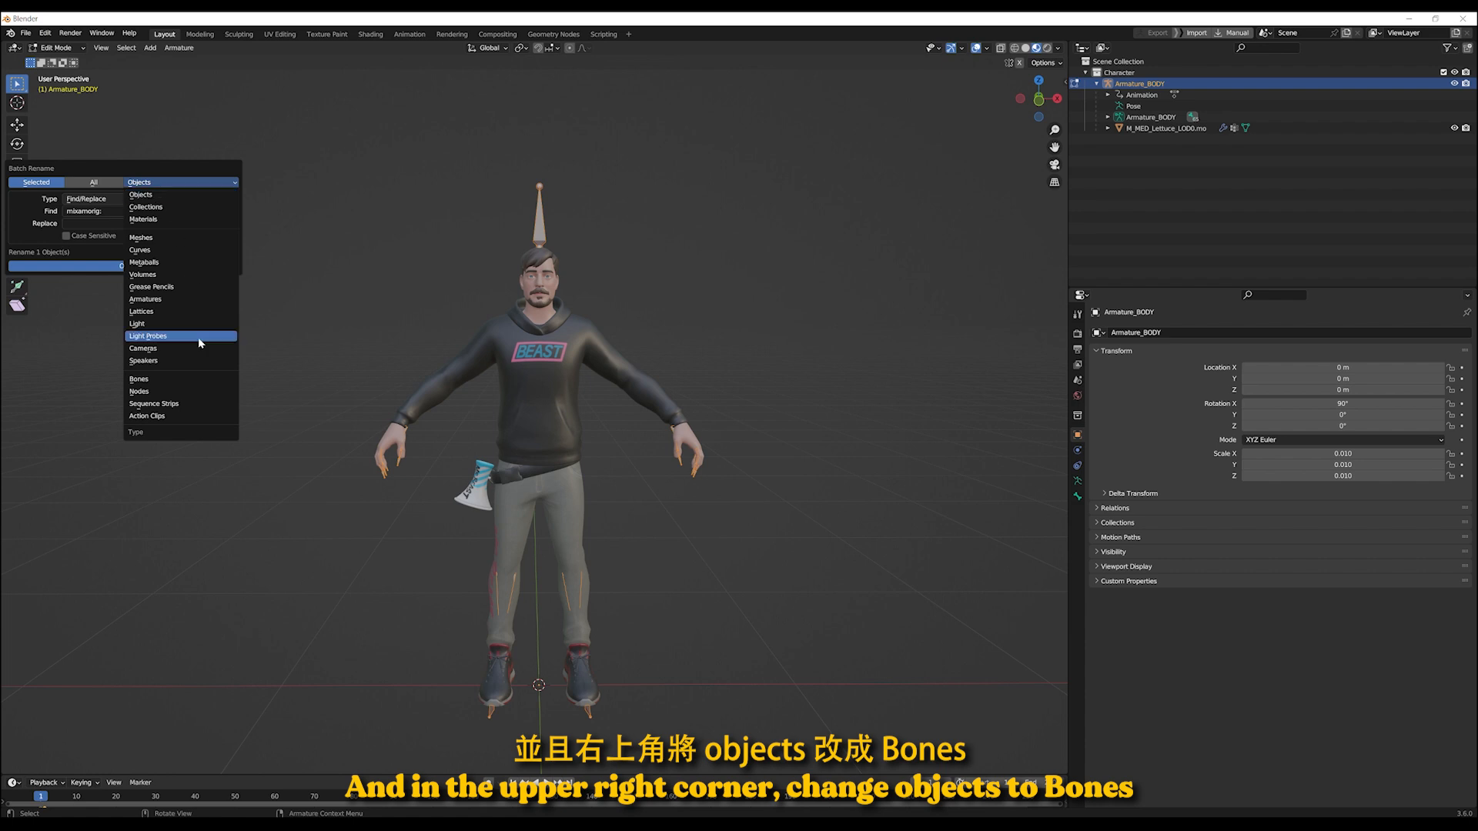
{"action": "left_click", "coordinate": [182, 382]}
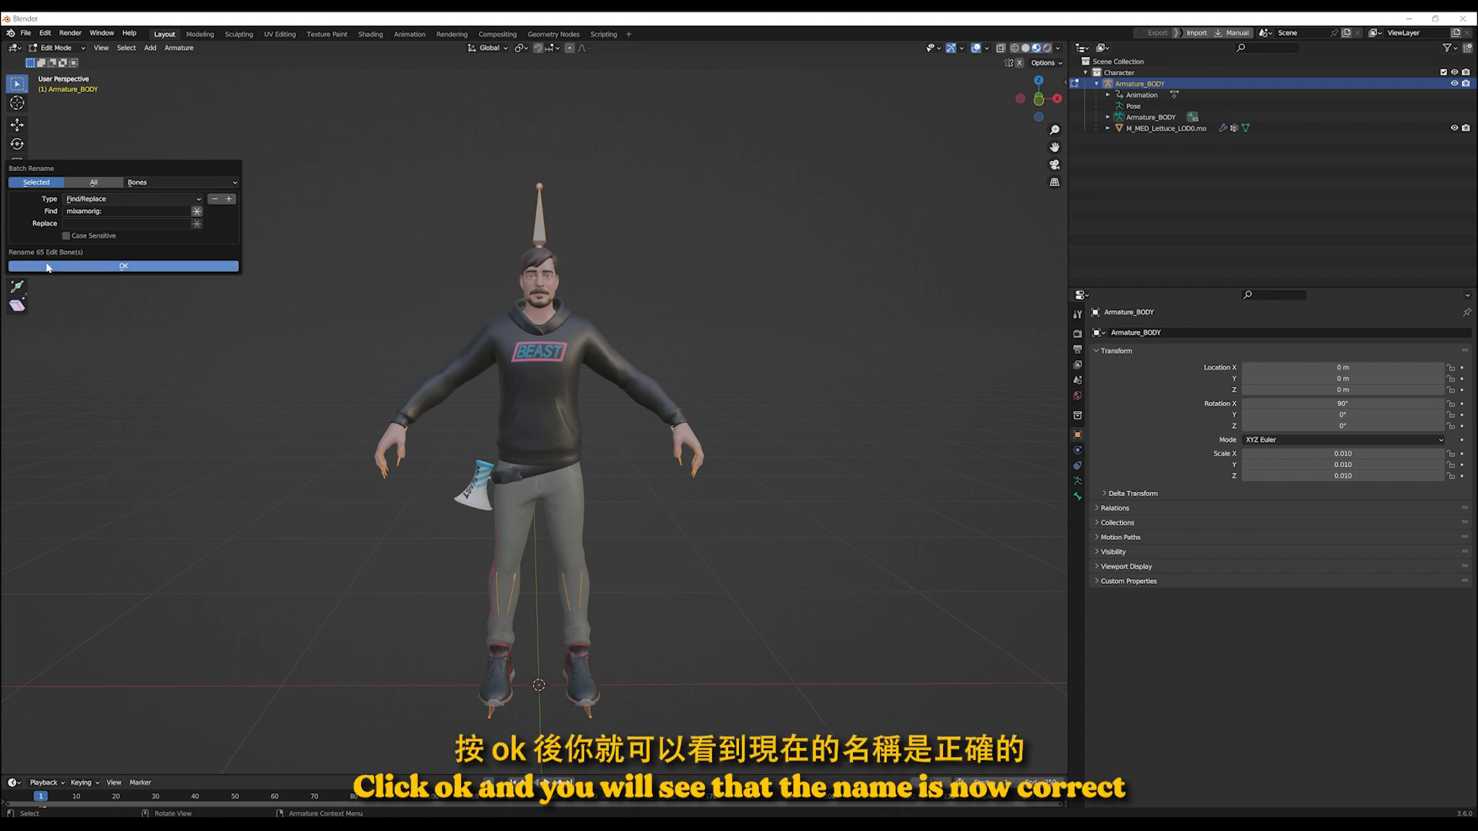
{"action": "left_click", "coordinate": [95, 266]}
{"action": "key", "text": "Tab"}
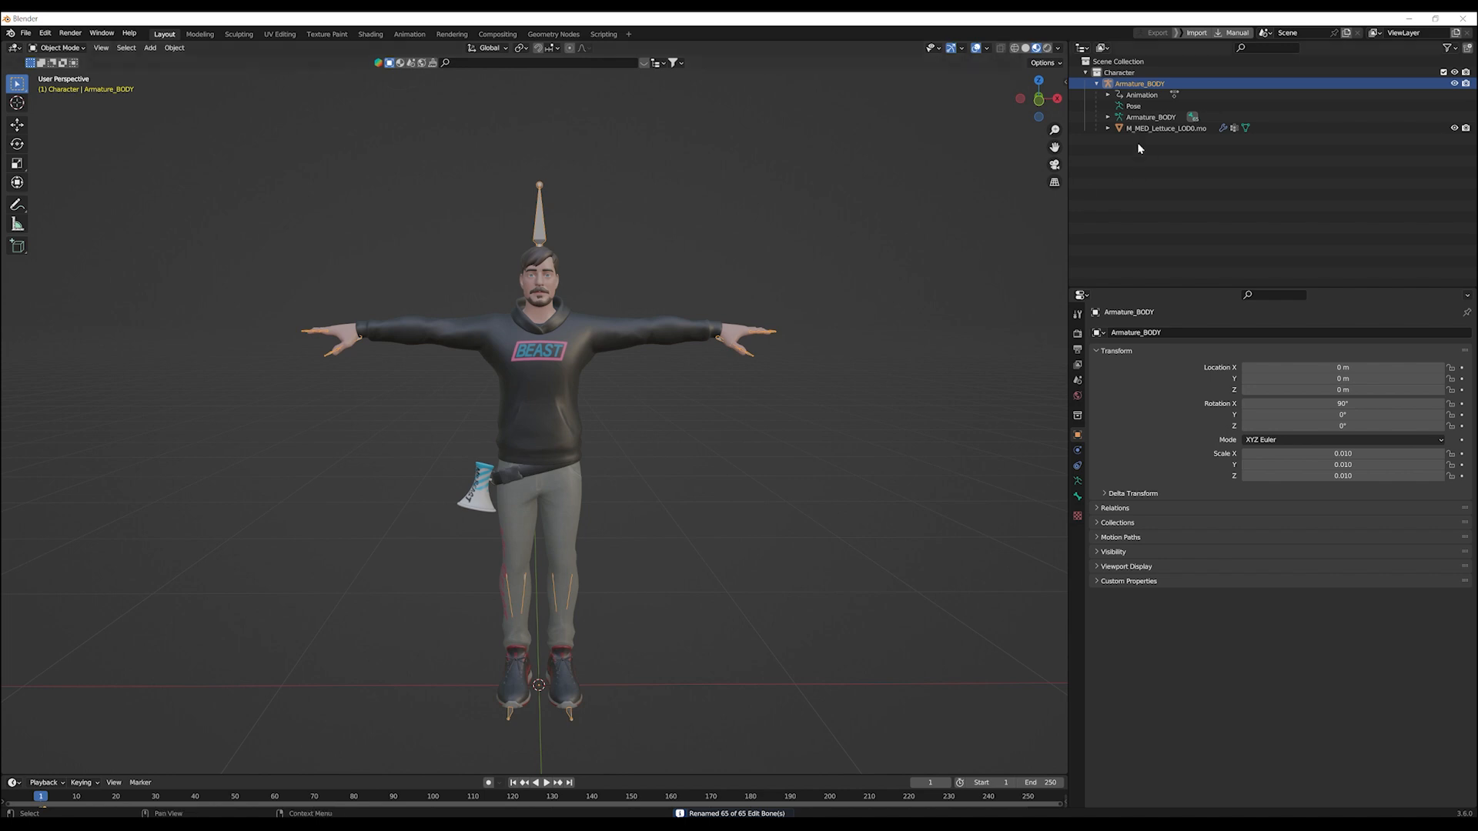
Step: Check the bone names in the Armature_BODY hierarchy, including the bones under RightUpLeg
{"action": "left_click", "coordinate": [1108, 117]}
{"action": "left_click", "coordinate": [1130, 162]}
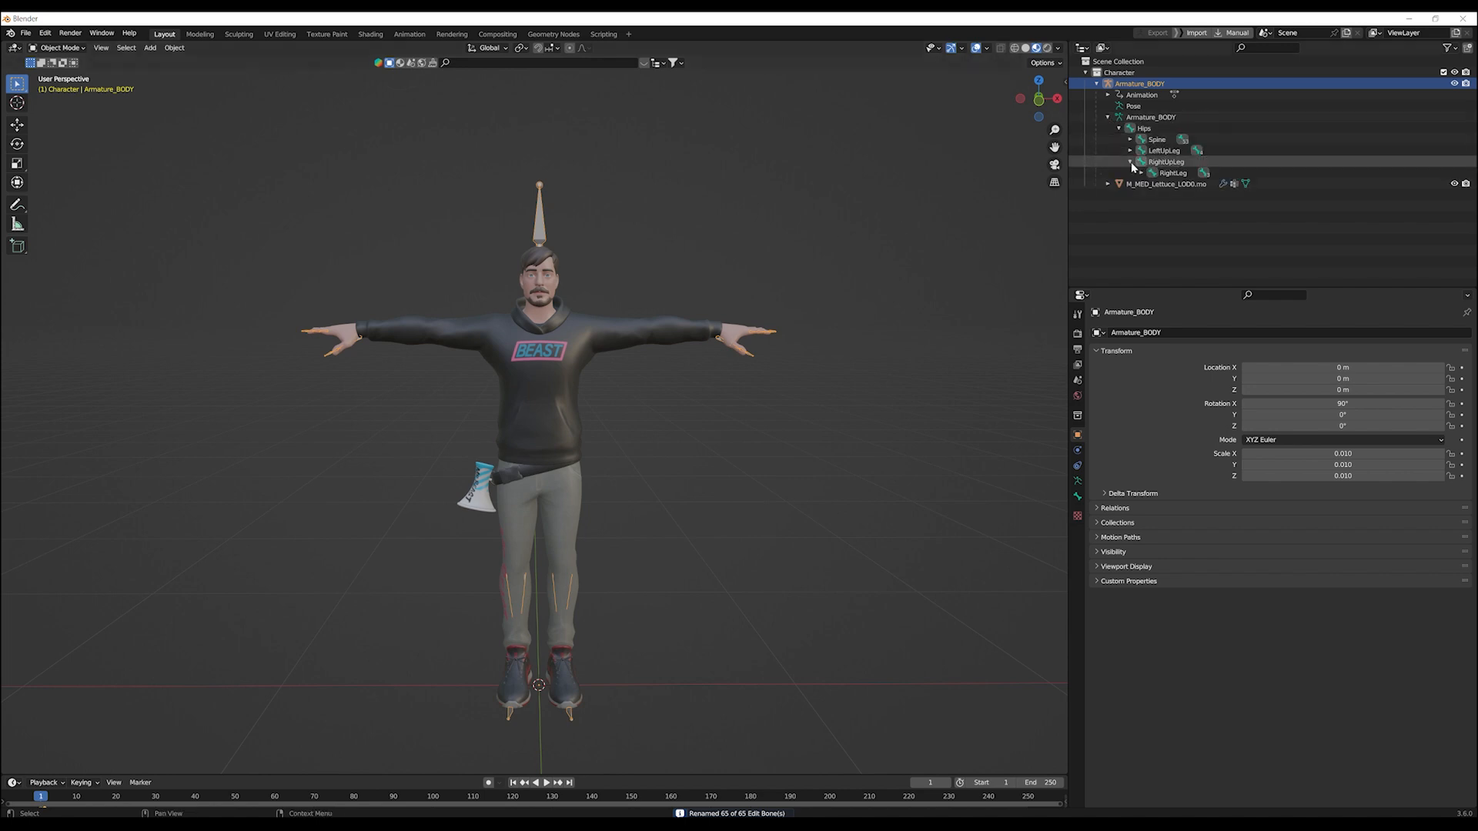
{"action": "left_click", "coordinate": [1131, 163]}
{"action": "left_click", "coordinate": [1108, 117]}
{"action": "left_click", "coordinate": [1097, 83]}
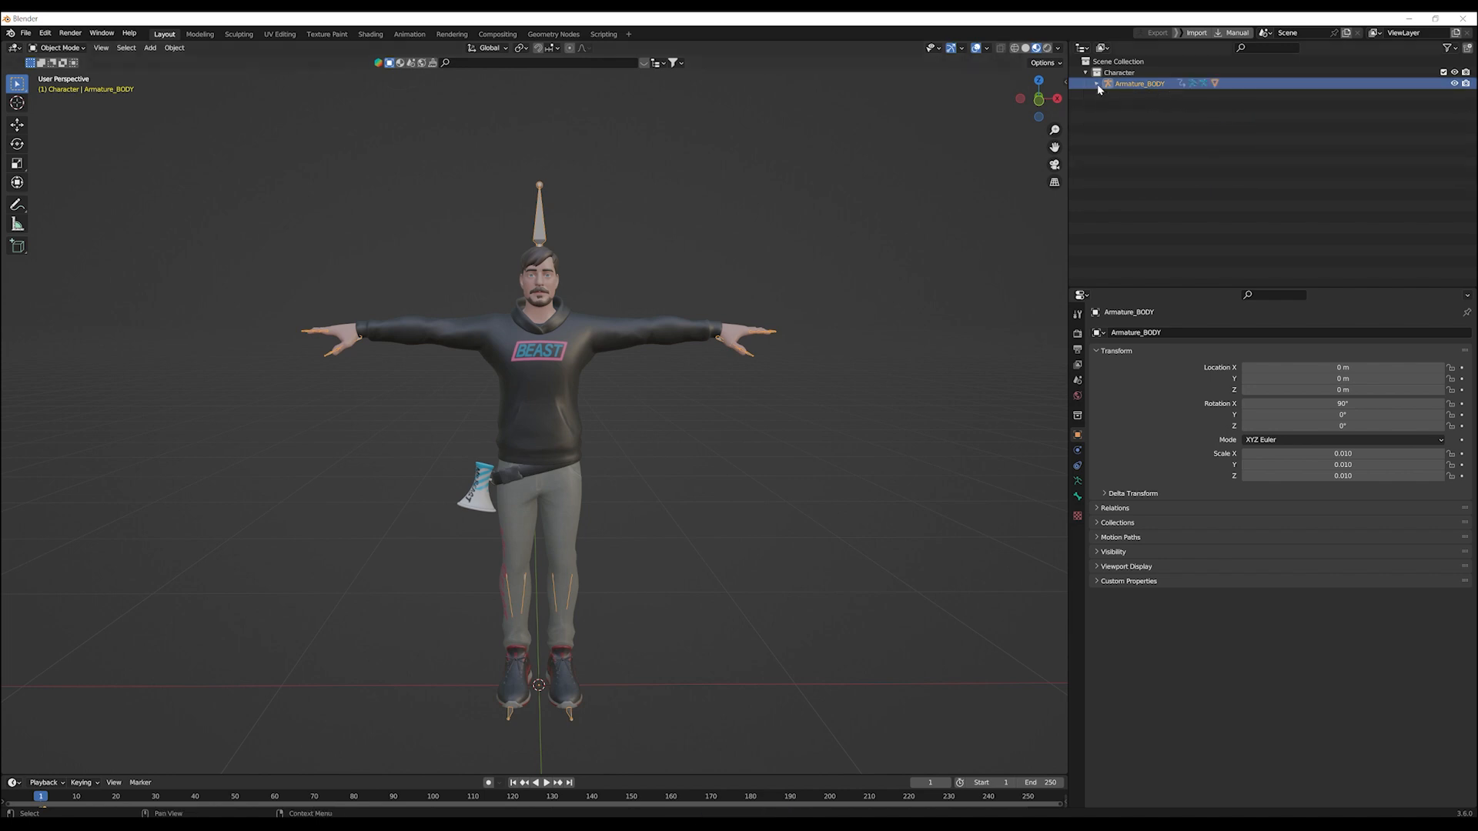
Step: Rename the joined character mesh object to Beast
{"action": "left_click", "coordinate": [1097, 84]}
{"action": "left_click", "coordinate": [1147, 128]}
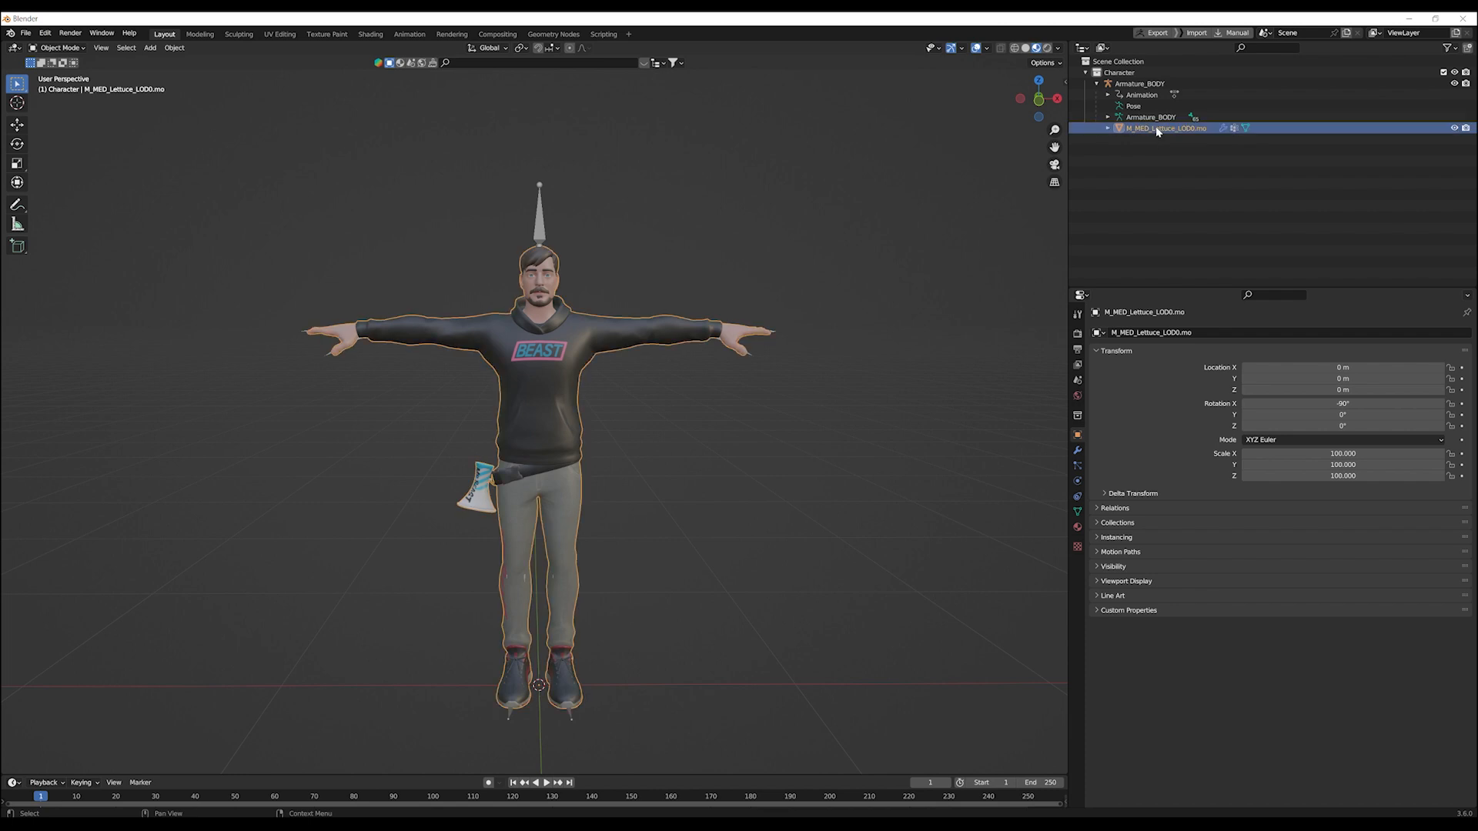
{"action": "double_click", "coordinate": [1151, 128]}
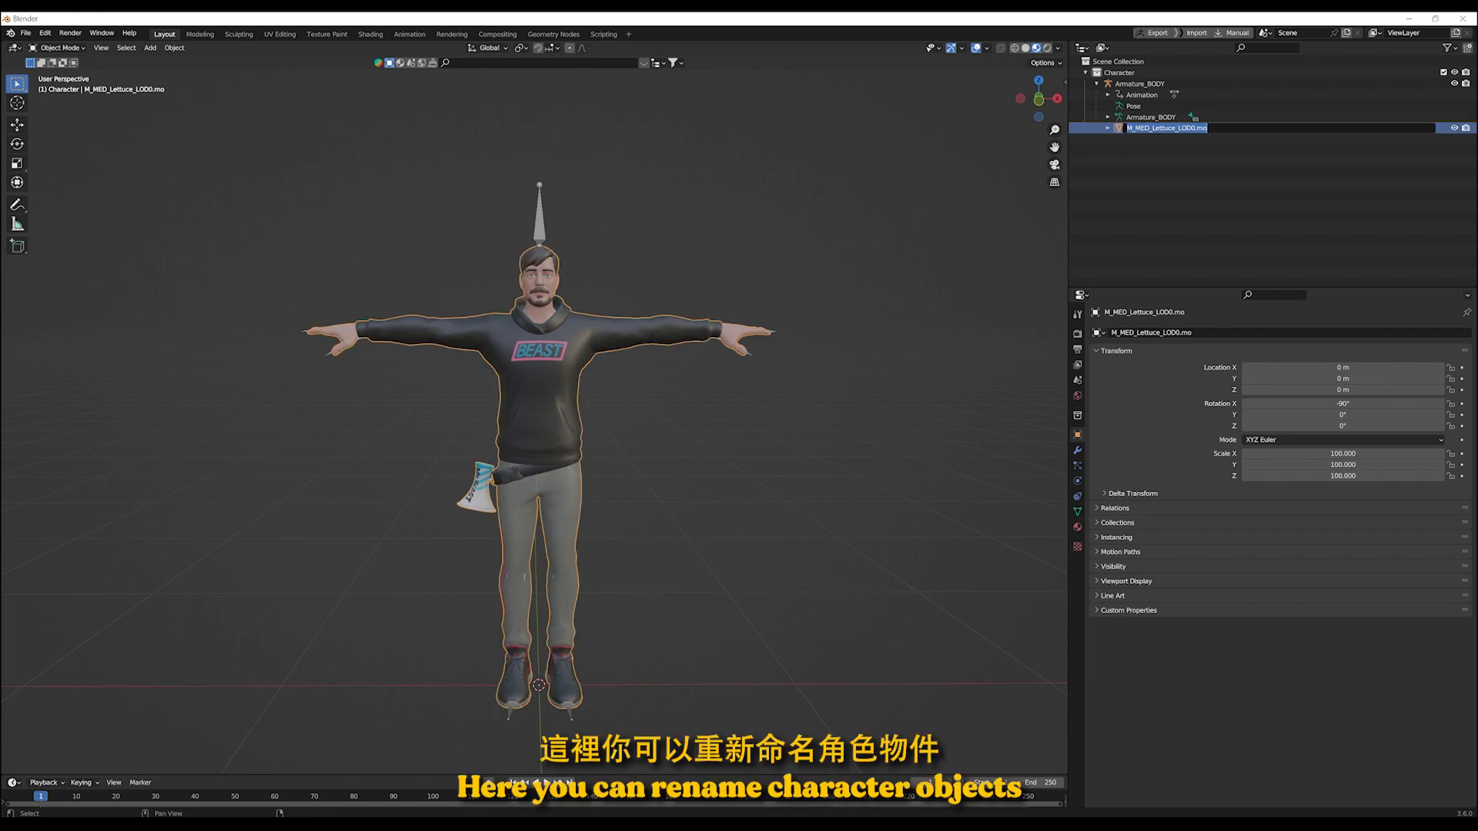
{"action": "type", "text": "bE"}
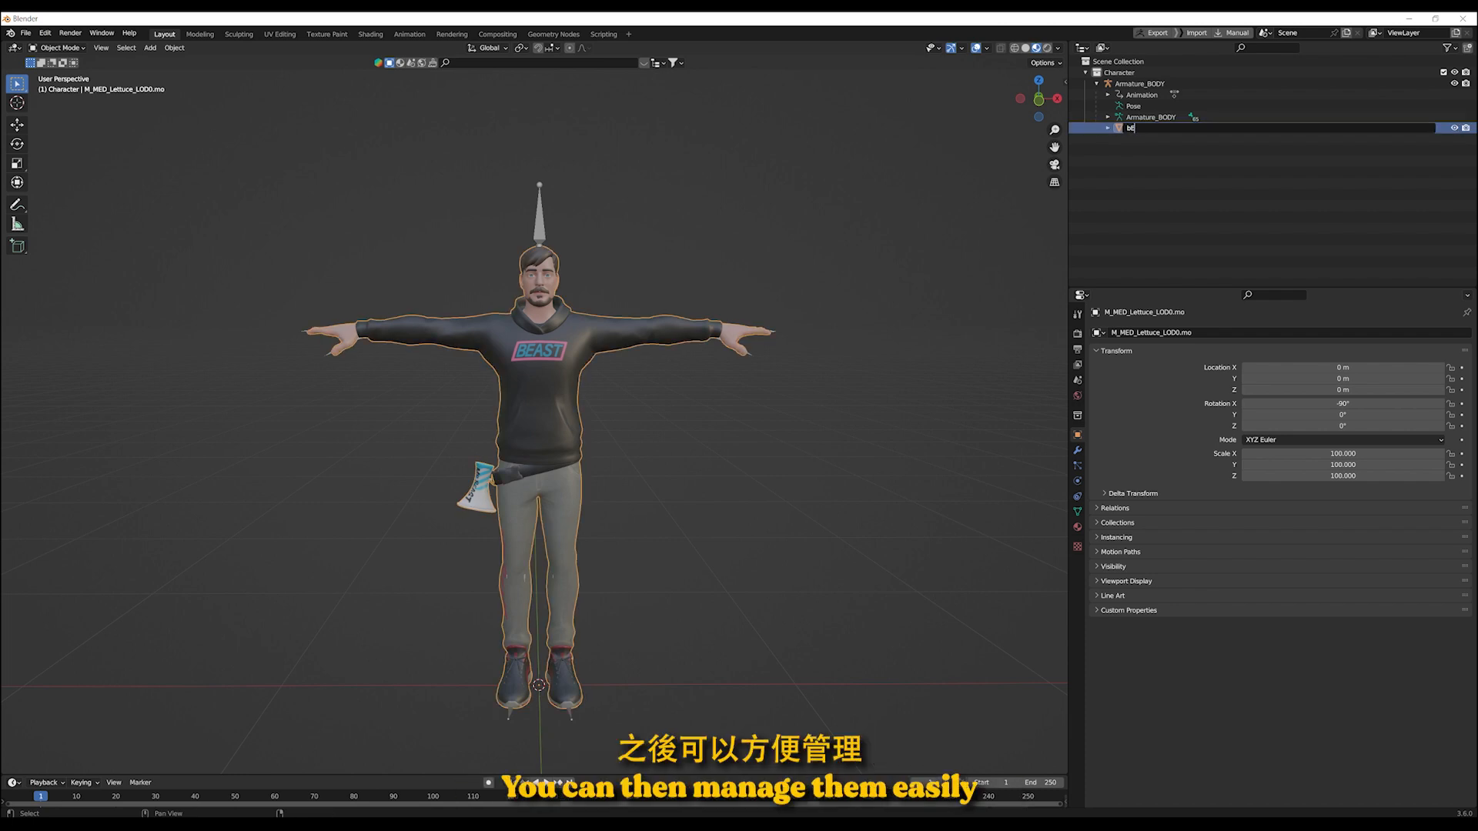
{"action": "type", "text": "AST"}
{"action": "key", "text": "BackSpace"}
{"action": "key", "text": "BackSpace"}
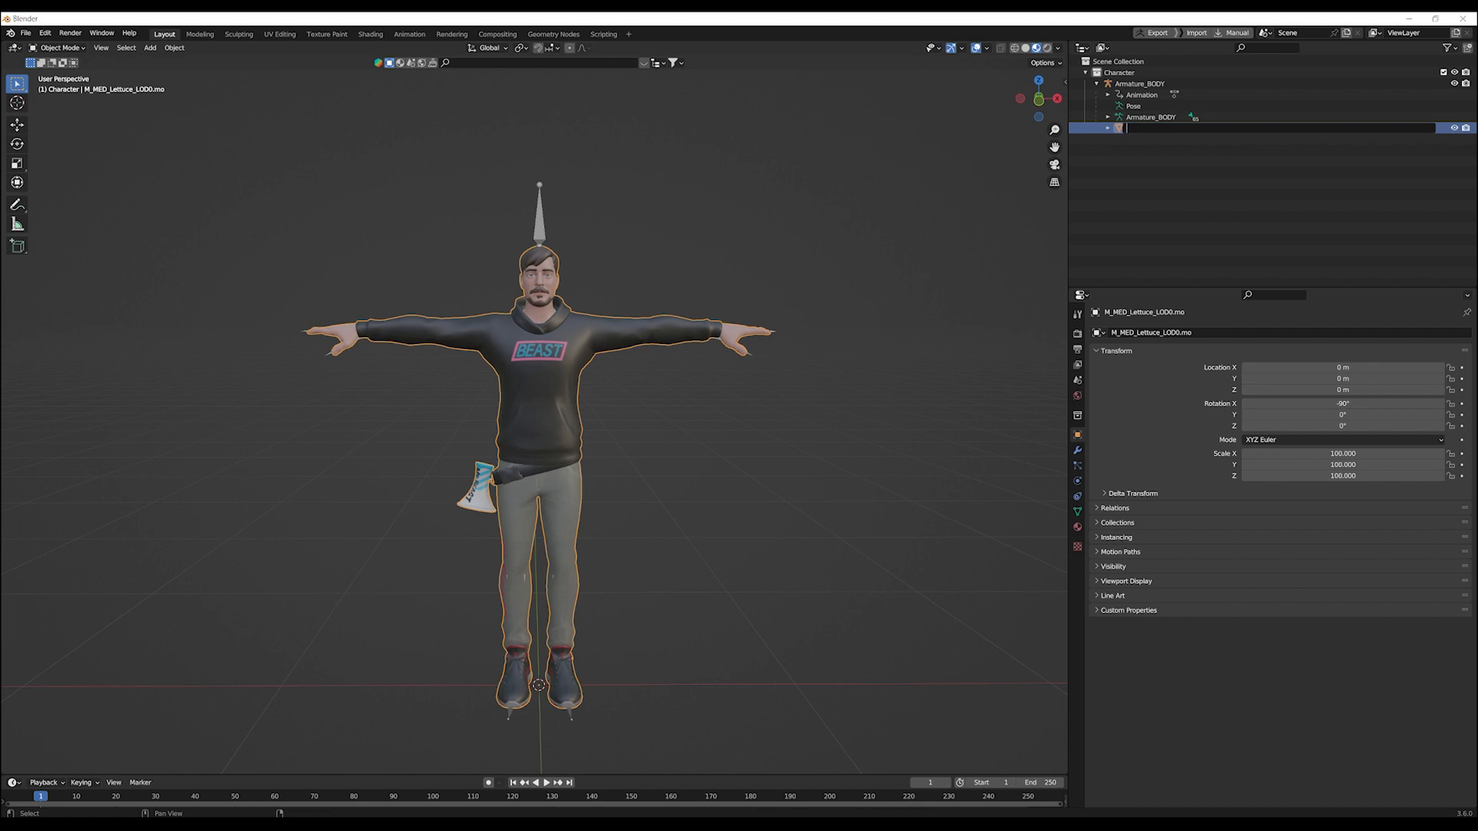
{"action": "type", "text": "Beast"}
{"action": "key", "text": "Return"}
Step: Expand the Beast mesh's materials and replace the M_MED_Lettuce prefix of the body material so it reads Beast_Body
{"action": "left_click", "coordinate": [1108, 128]}
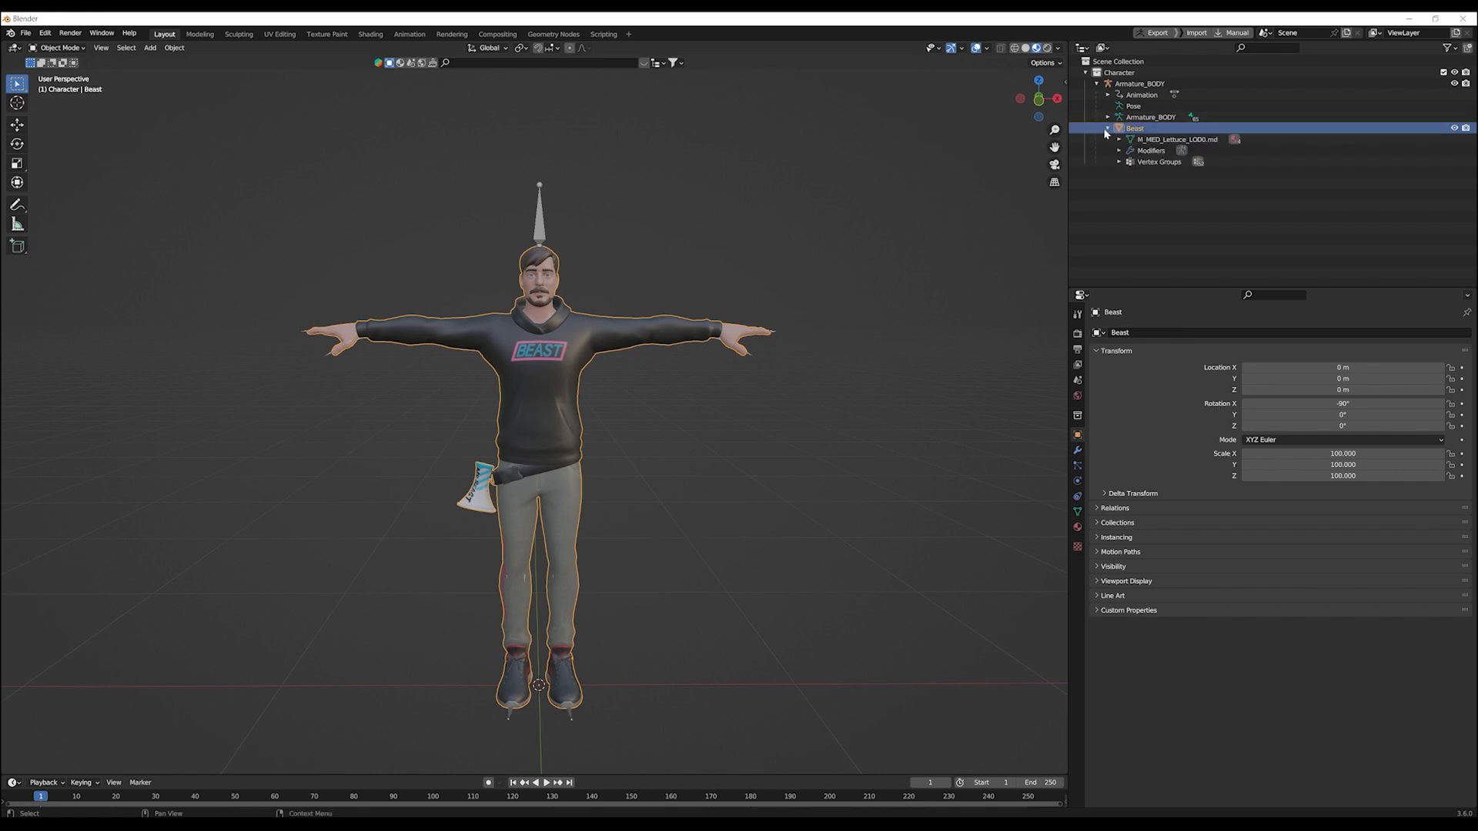
{"action": "left_click", "coordinate": [1117, 139]}
{"action": "left_click", "coordinate": [1209, 151]}
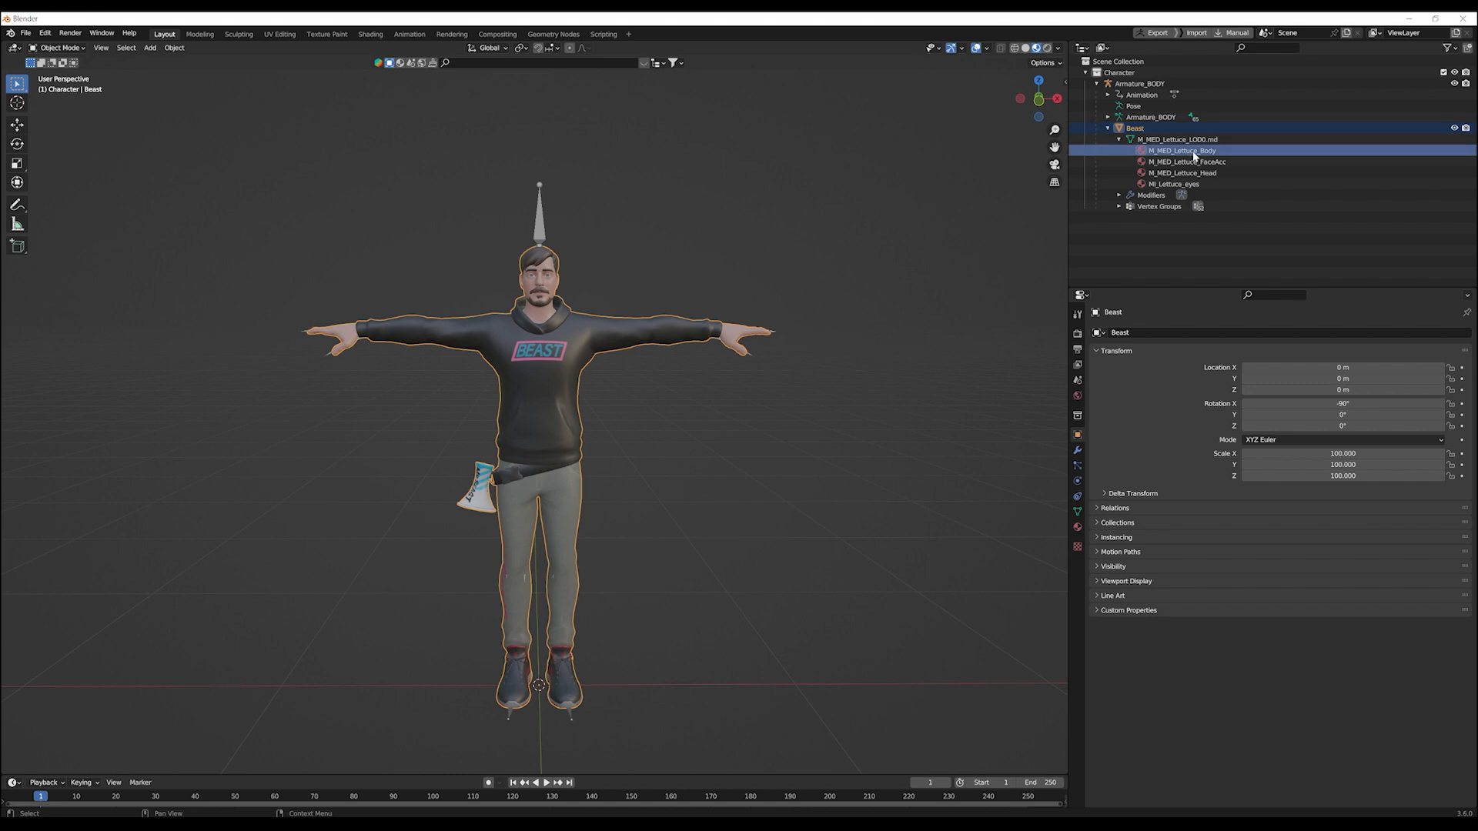
{"action": "double_click", "coordinate": [1165, 154]}
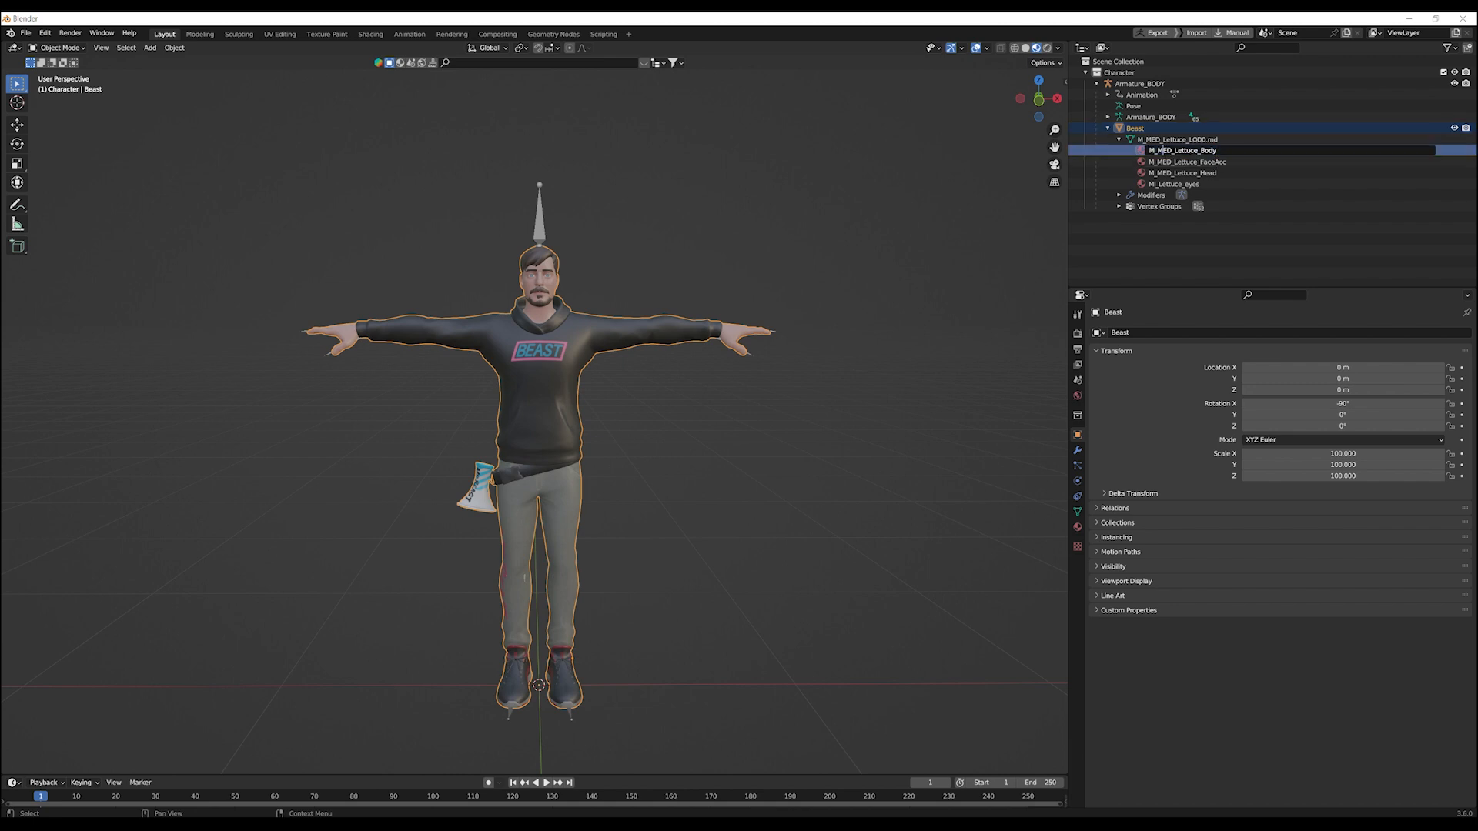
{"action": "left_click_drag", "start_coordinate": [1200, 151], "coordinate": [1148, 184]}
{"action": "type", "text": "Beast"}
{"action": "key", "text": "ctrl+c"}
Step: Rename the other three materials Beast_FaceAcc, Beast__Head and Beast__eyes using the same Beast prefix
{"action": "double_click", "coordinate": [1186, 161]}
{"action": "key", "text": "ctrl+v"}
{"action": "double_click", "coordinate": [1186, 173]}
{"action": "key", "text": "ctrl+v"}
{"action": "double_click", "coordinate": [1189, 184]}
{"action": "key", "text": "ctrl+v"}
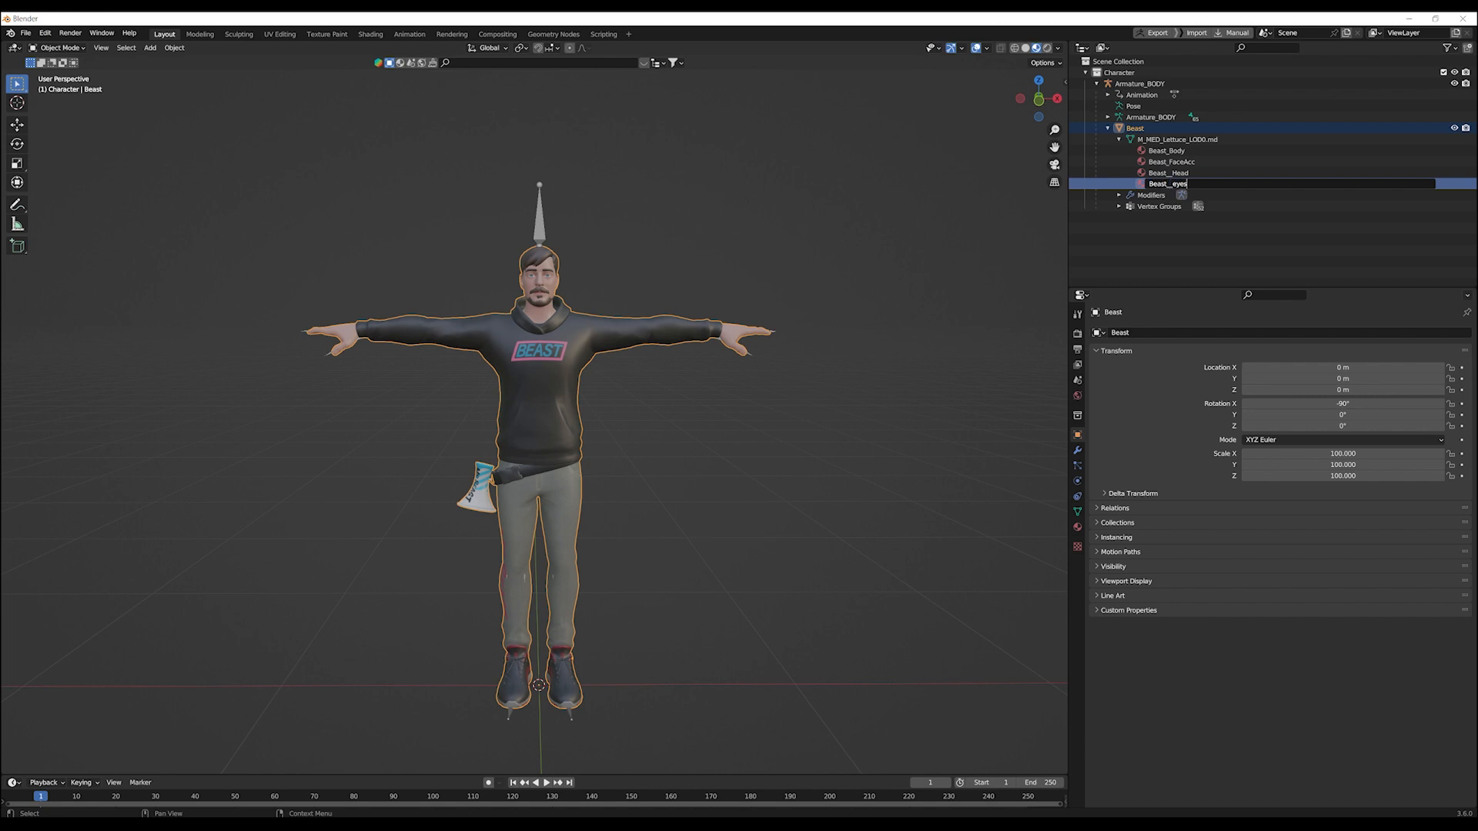
{"action": "key", "text": "Return"}
Step: Append _MAT to the Beast_Body material name
{"action": "left_click", "coordinate": [1207, 150]}
{"action": "double_click", "coordinate": [1206, 150]}
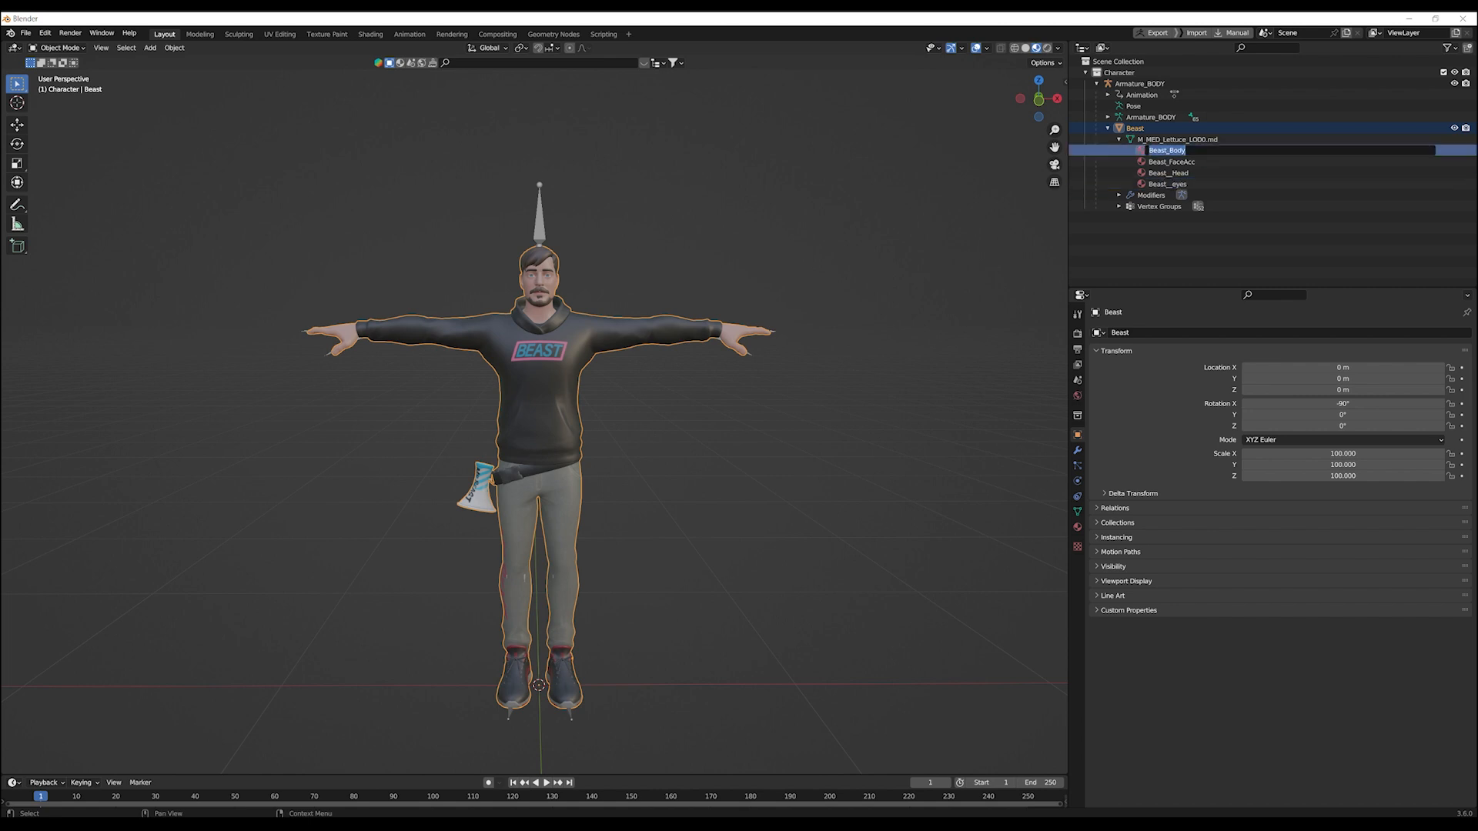
{"action": "type", "text": "_M"}
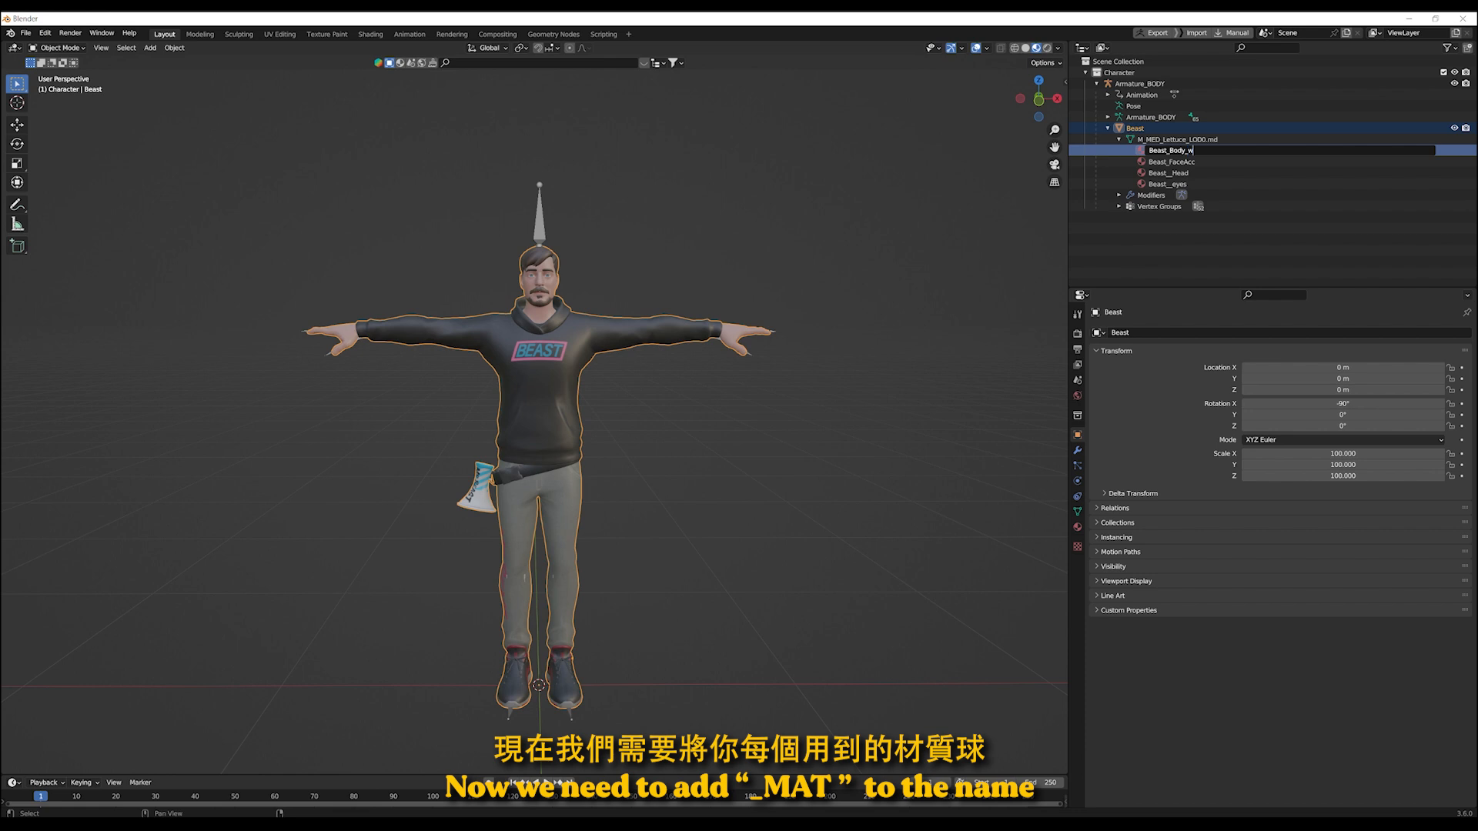
{"action": "type", "text": "AT"}
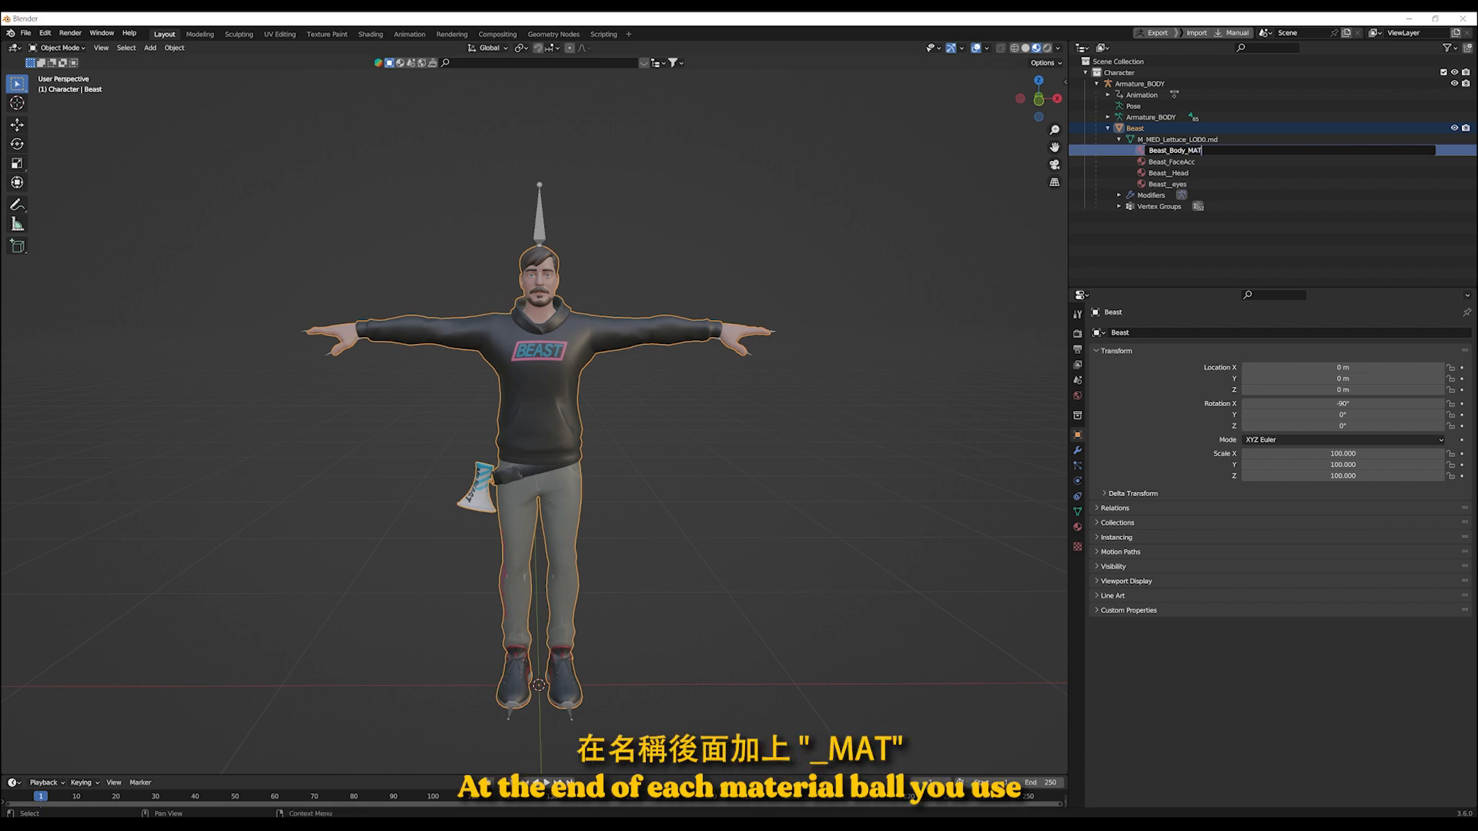
{"action": "key", "text": "Return"}
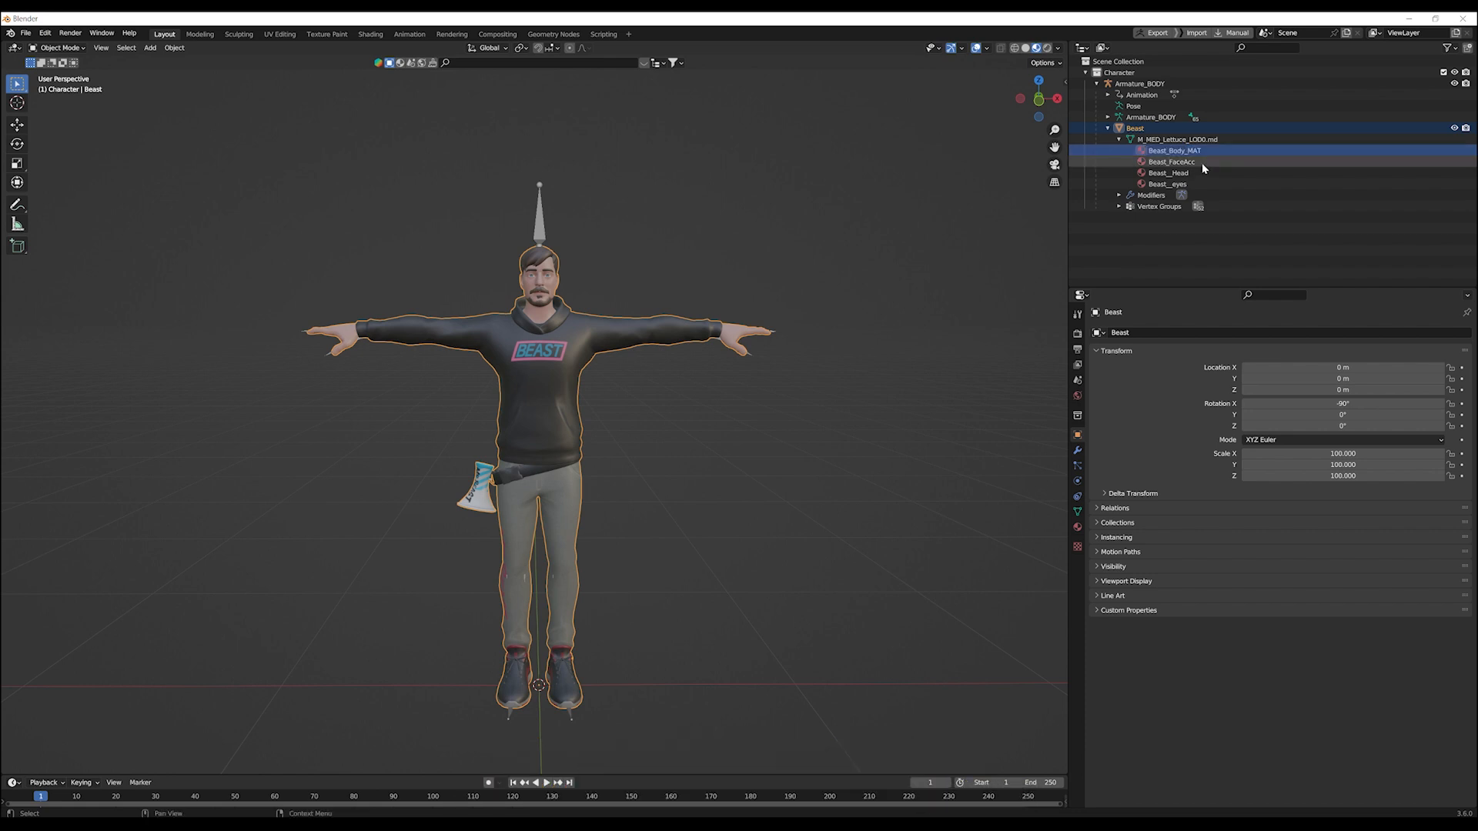
Step: Append _MAT to the FaceAcc, Head and eyes materials, giving Beast_FaceAcc_MAT, Beast__Head_MAT and Beast__eyes_MAT, and deselect everything
{"action": "double_click", "coordinate": [1202, 164]}
{"action": "key", "text": "End"}
{"action": "type", "text": "_MAT"}
{"action": "key", "text": "Return"}
{"action": "double_click", "coordinate": [1199, 172]}
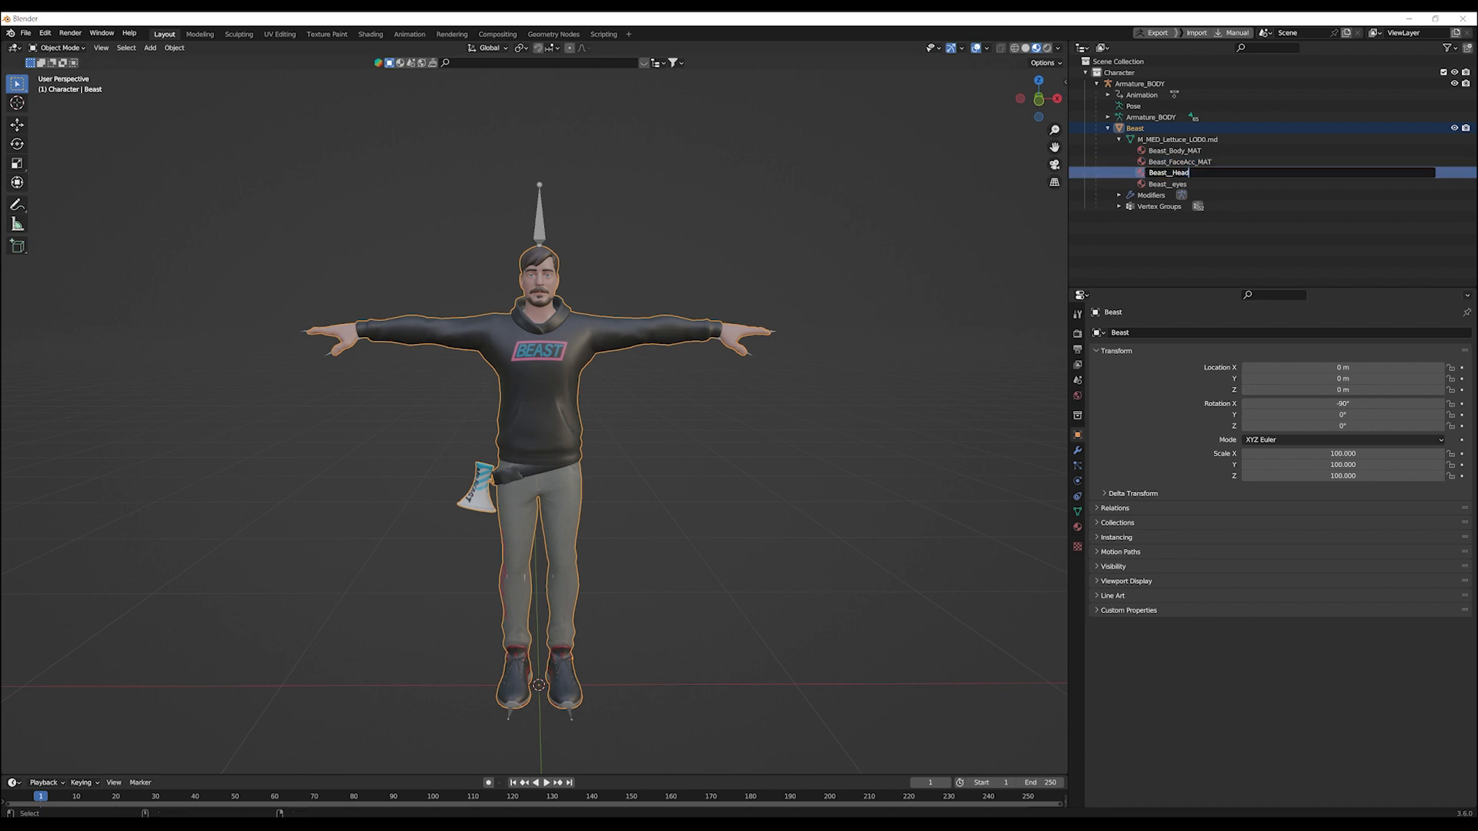
{"action": "type", "text": "_MAT"}
{"action": "key", "text": "Return"}
{"action": "left_click", "coordinate": [888, 223]}
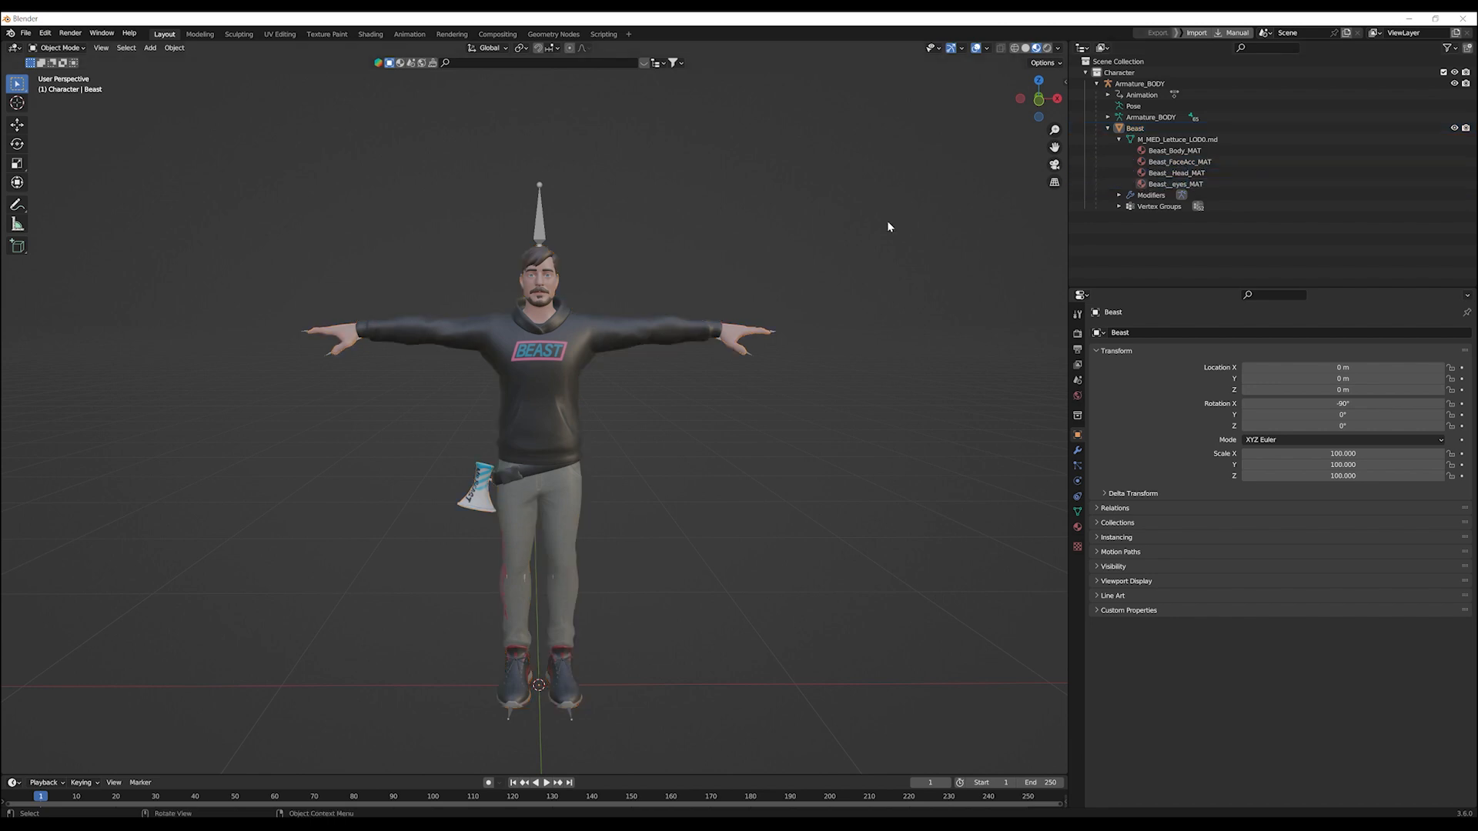
Step: Check each of the Beast object's material slots and its base color texture, ending on Beast__Head_MAT
{"action": "left_click", "coordinate": [1077, 527]}
{"action": "left_click", "coordinate": [1151, 337]}
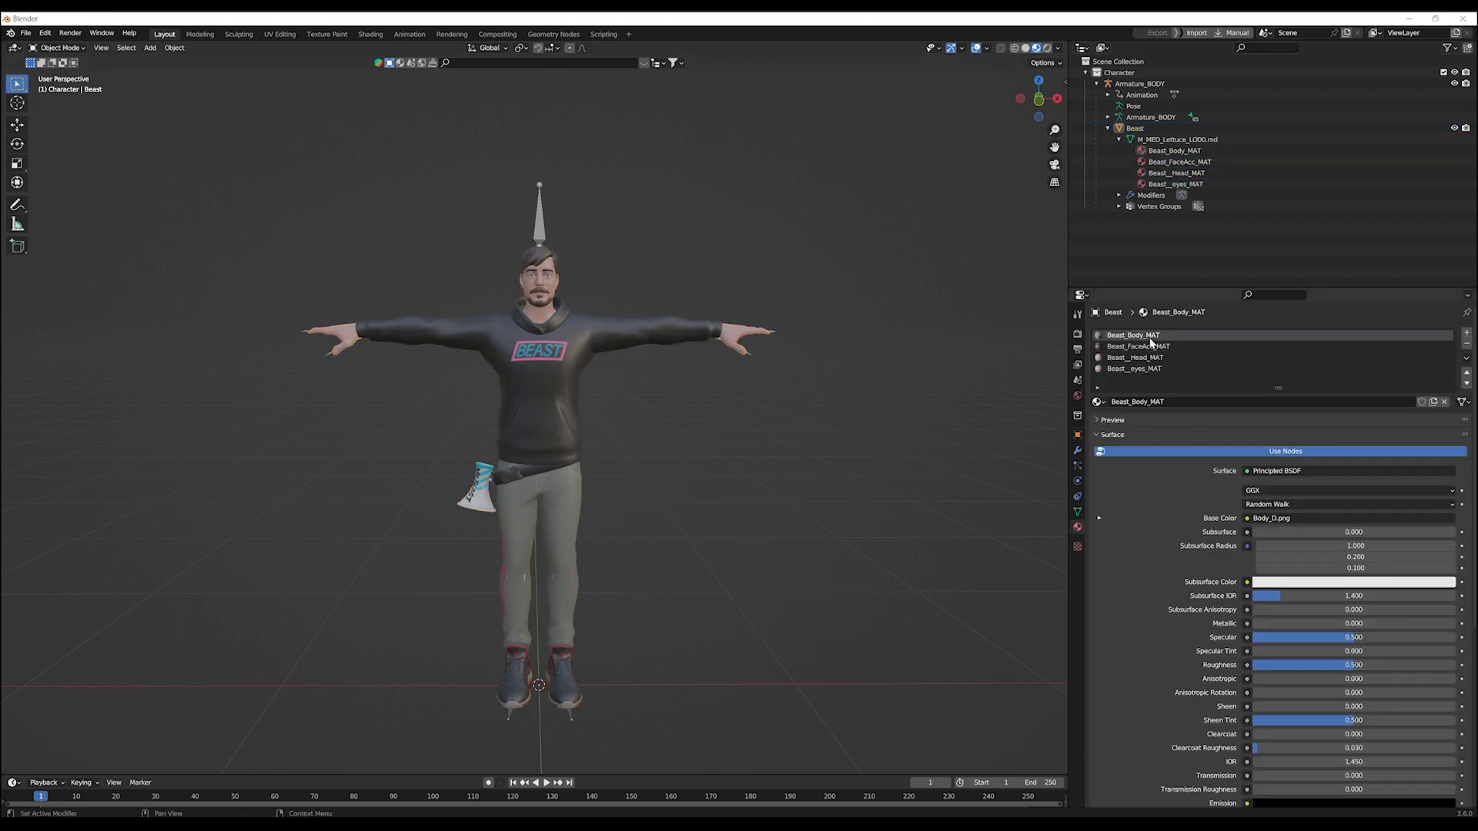
{"action": "left_click", "coordinate": [1148, 347]}
{"action": "left_click", "coordinate": [1144, 359]}
{"action": "left_click", "coordinate": [1143, 370]}
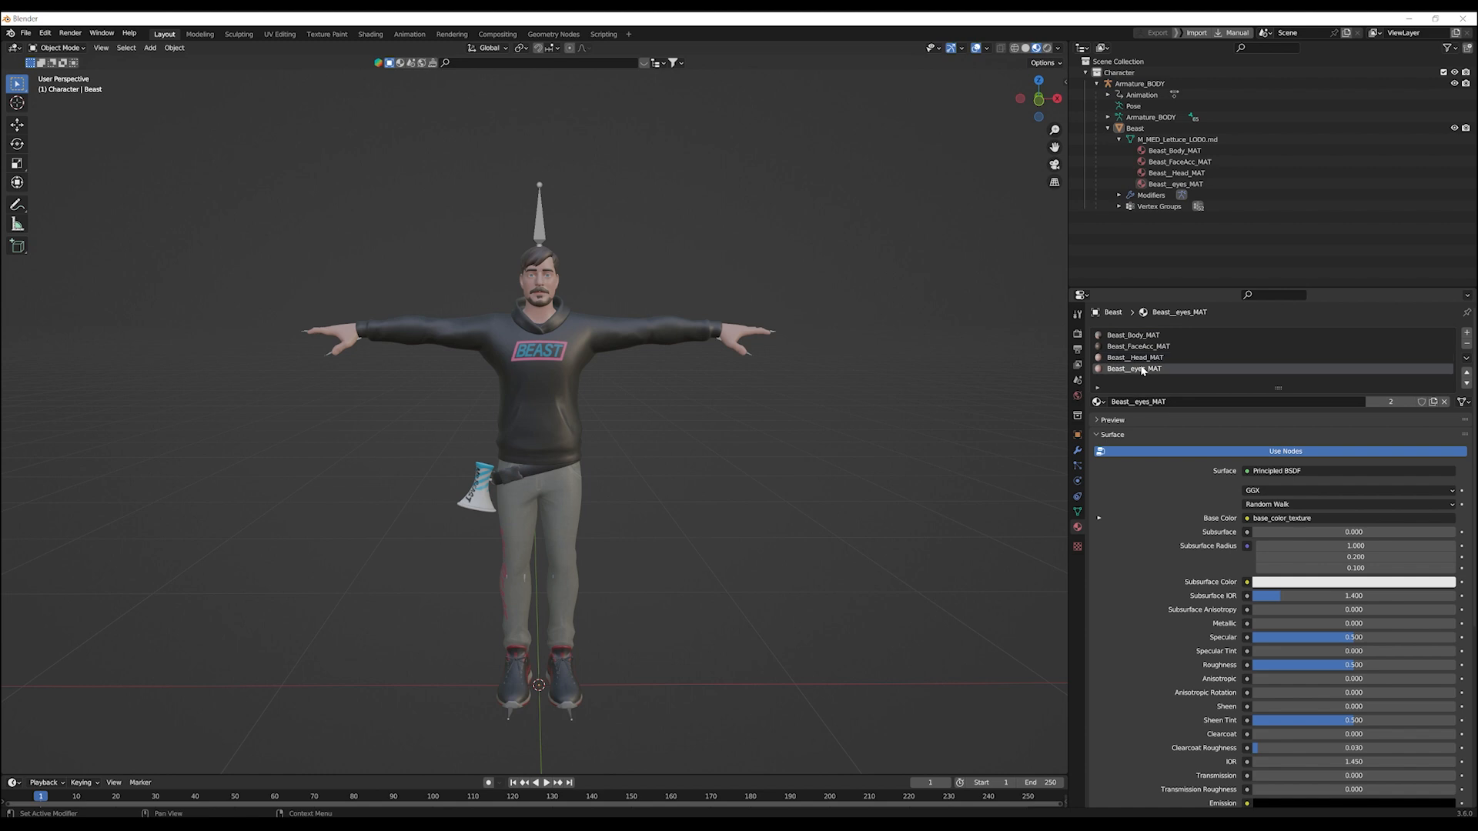
{"action": "left_click", "coordinate": [1133, 336]}
{"action": "left_click", "coordinate": [1135, 358]}
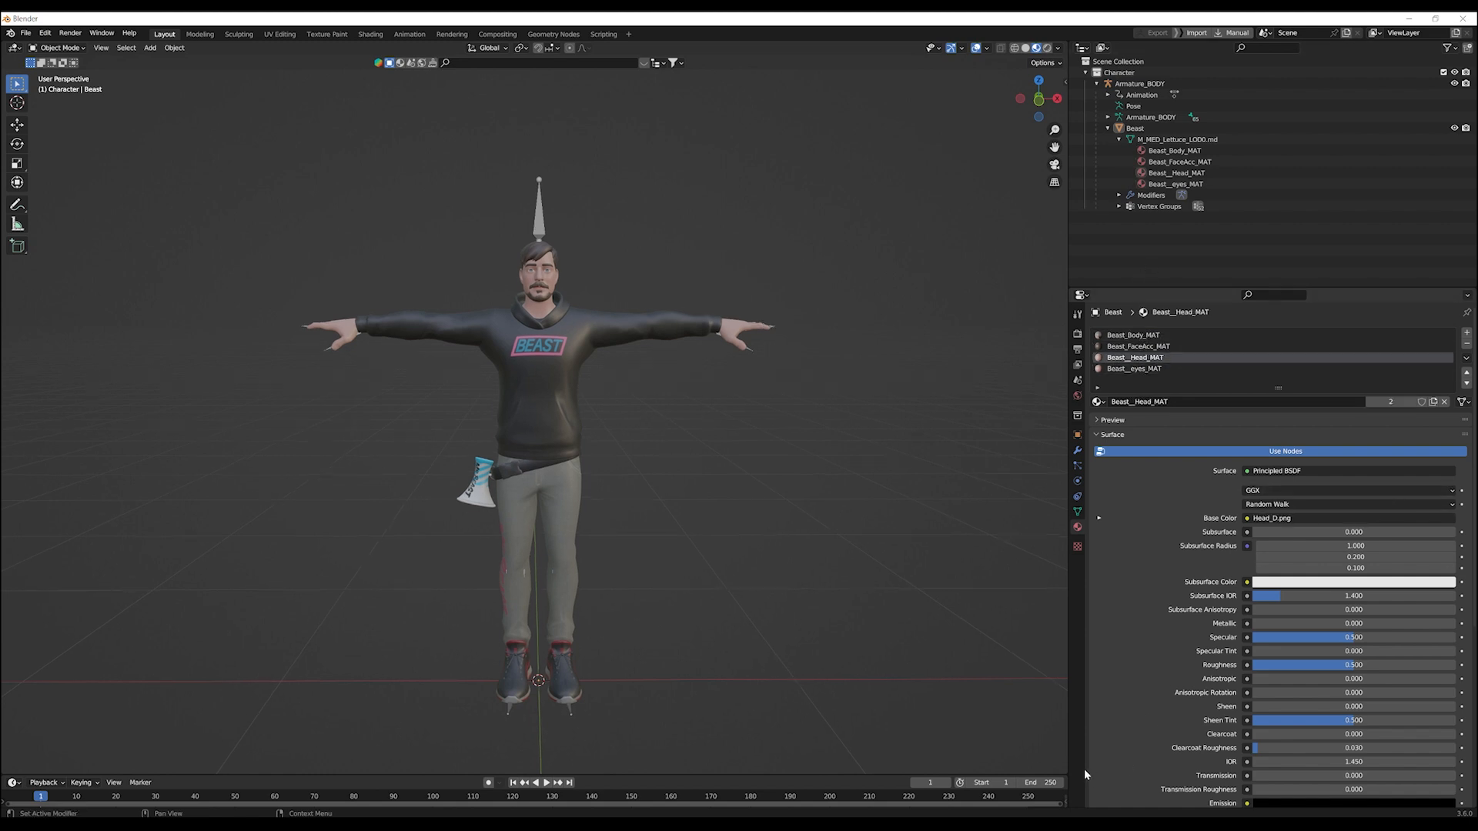
Step: Split the 3D viewport horizontally, select the Beast mesh and show the head material's texture node in a Shader Editor
{"action": "left_click_drag", "start_coordinate": [1066, 772], "coordinate": [1030, 314]}
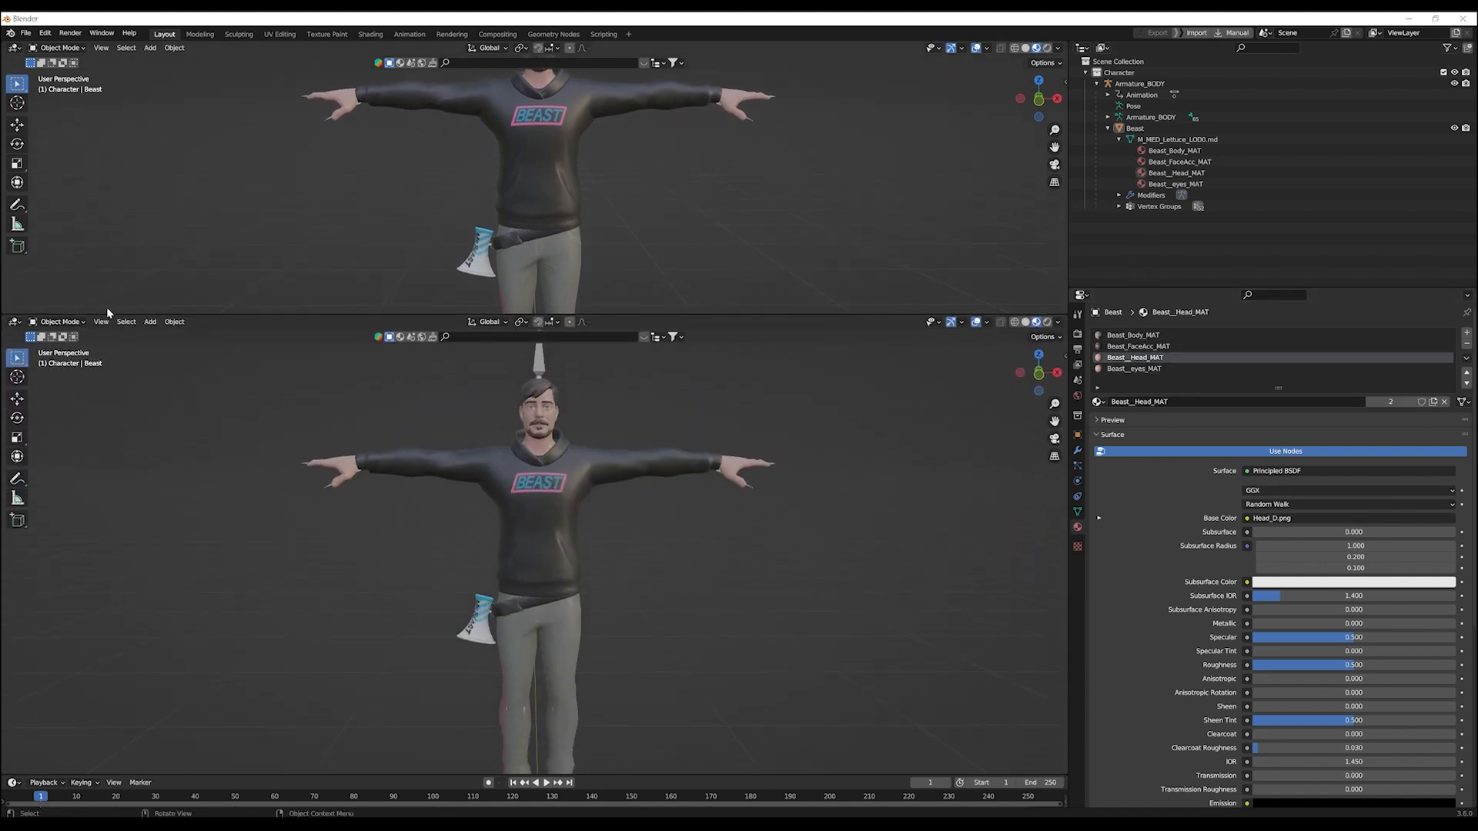
{"action": "left_click", "coordinate": [499, 186]}
{"action": "left_click", "coordinate": [14, 321]}
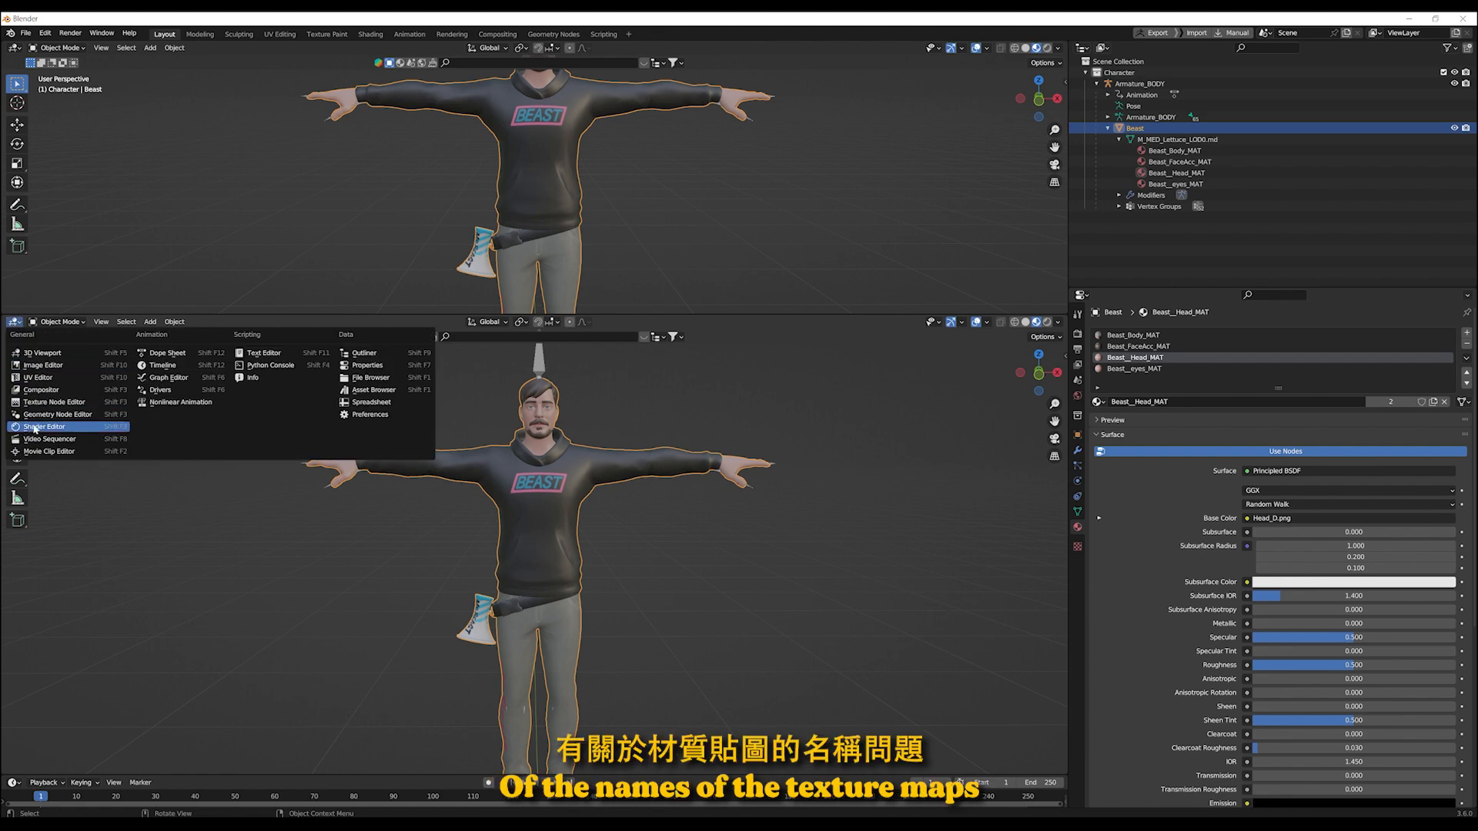
{"action": "left_click", "coordinate": [34, 428]}
{"action": "middle_click_drag", "start_coordinate": [478, 525], "coordinate": [578, 490]}
{"action": "left_click", "coordinate": [446, 431]}
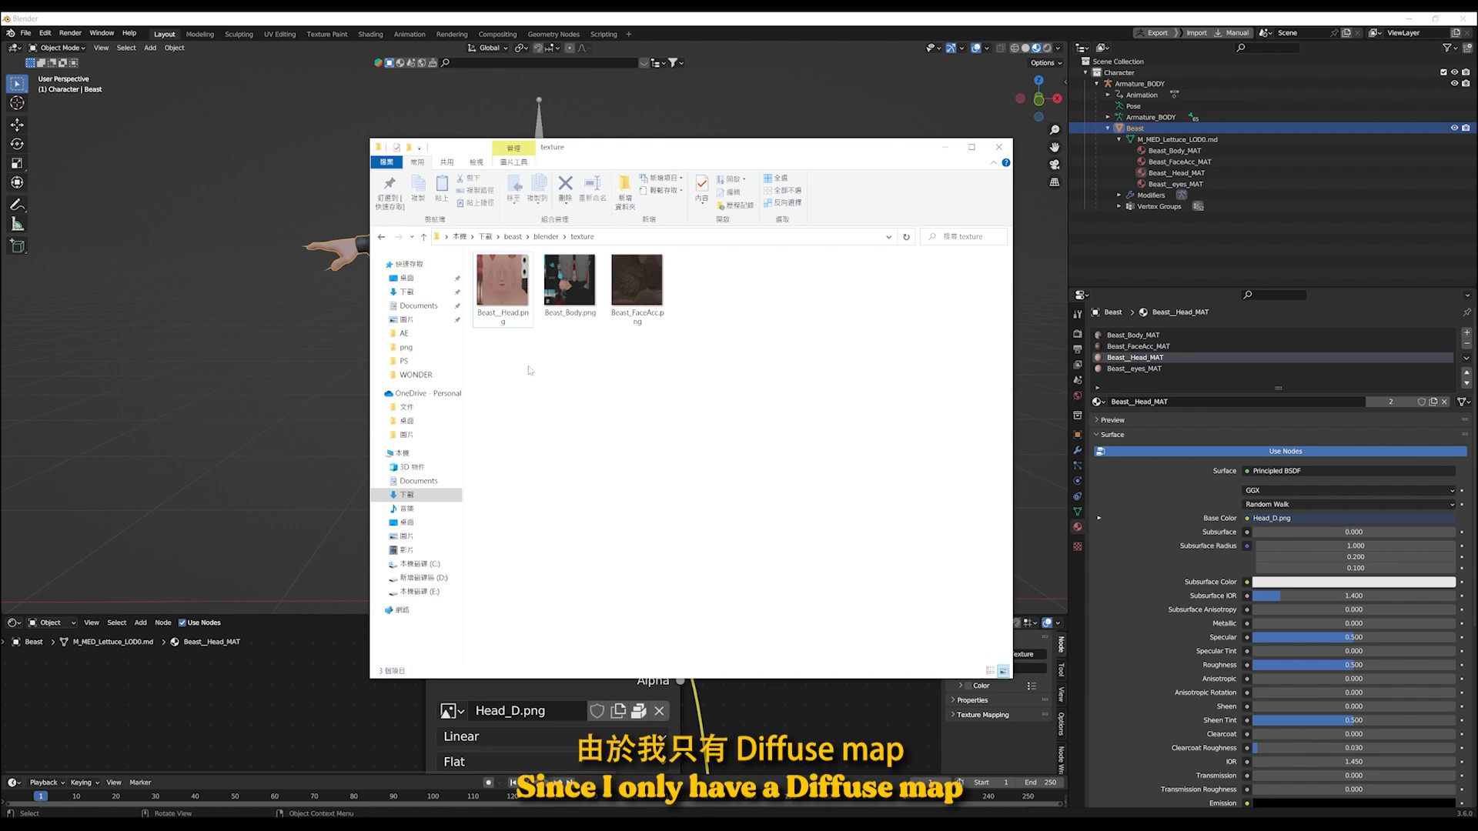
Step: In File Explorer's texture folder, rename Beast__Head.png to Beast__Head_TEX_DIFF.png
{"action": "left_click", "coordinate": [505, 311]}
{"action": "right_click", "coordinate": [505, 311]}
{"action": "left_click", "coordinate": [579, 691]}
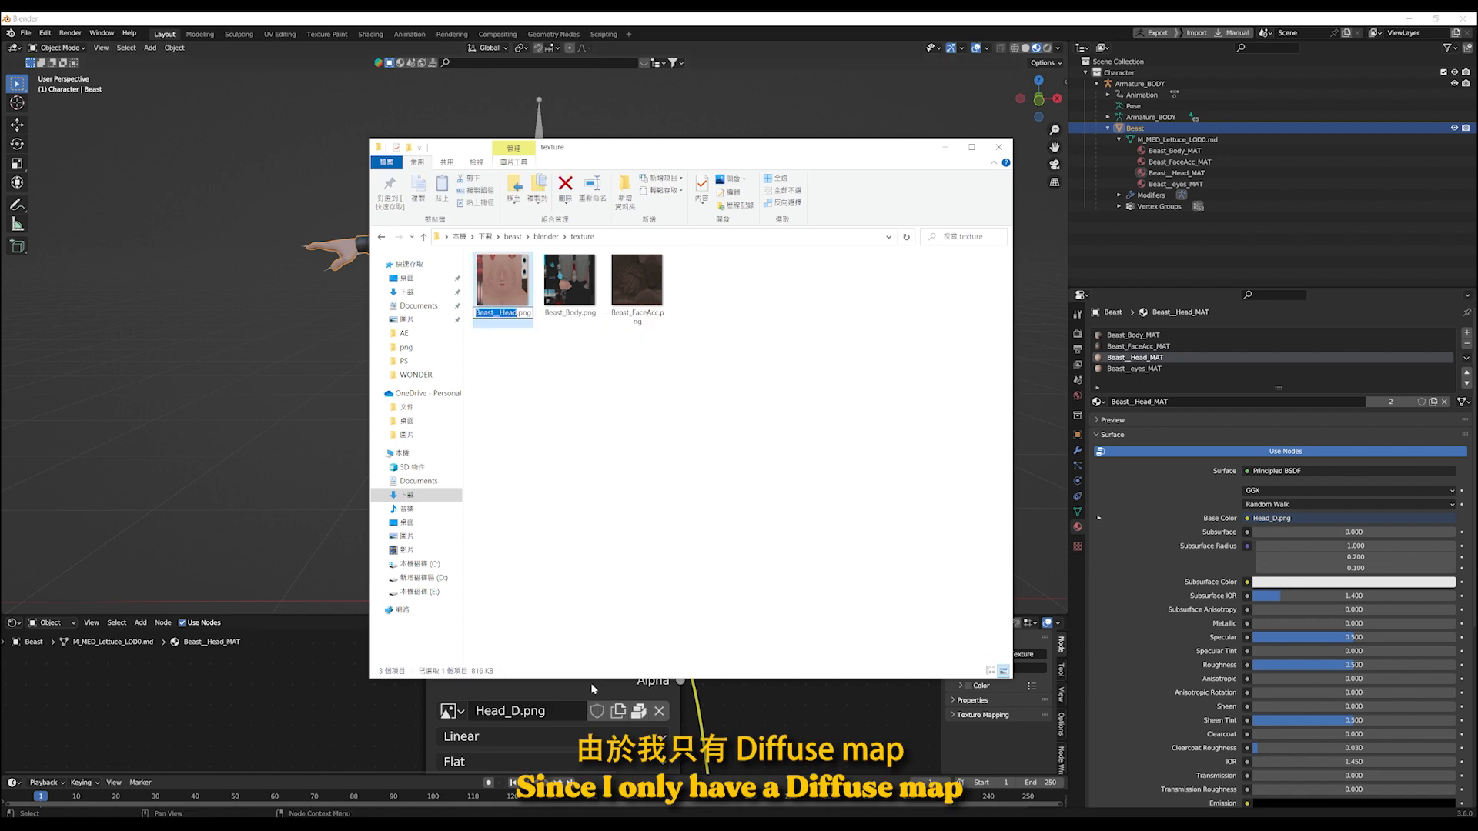
{"action": "key", "text": "End"}
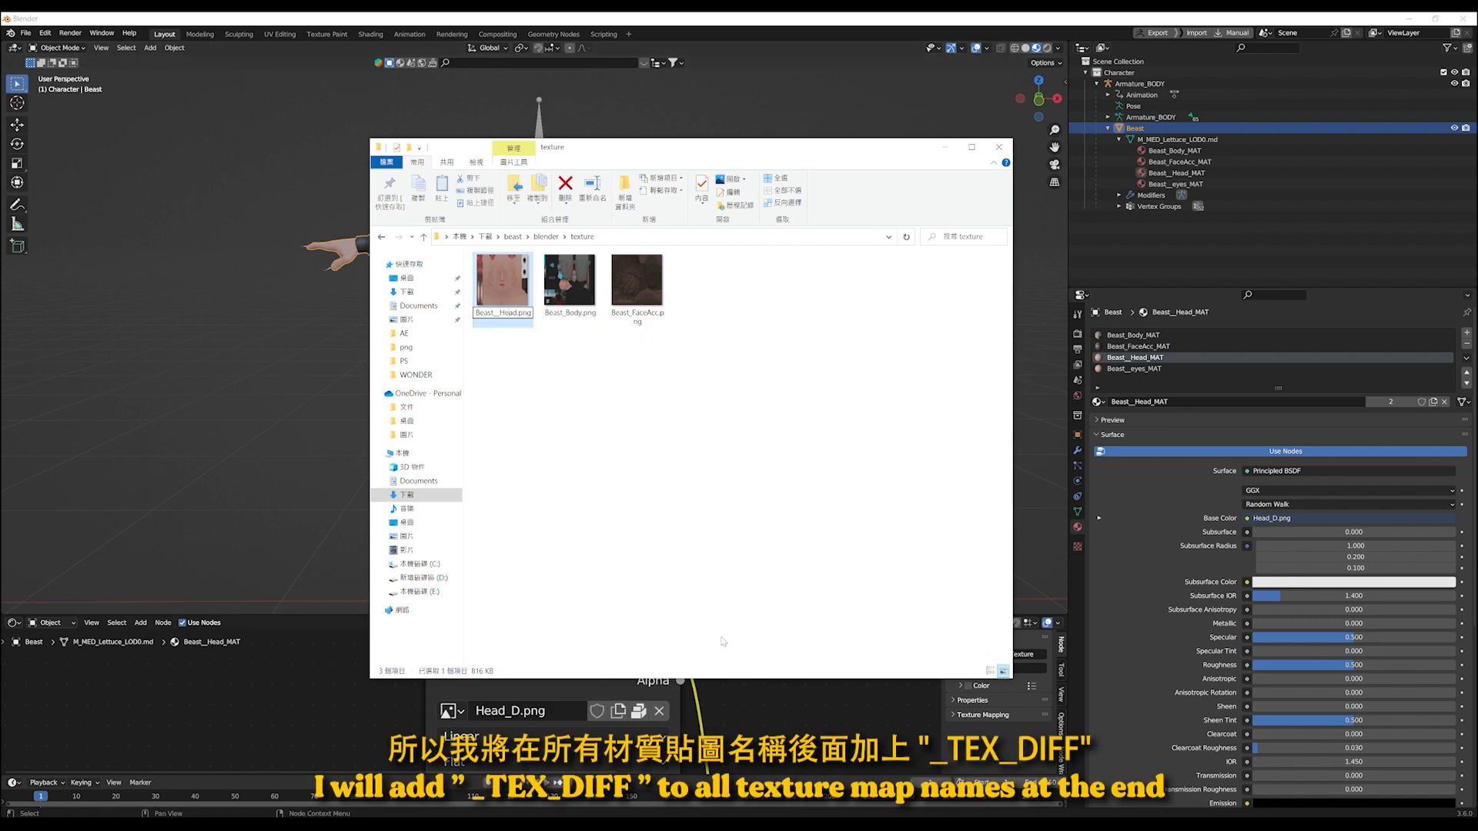
{"action": "type", "text": "_R"}
{"action": "key", "text": "BackSpace"}
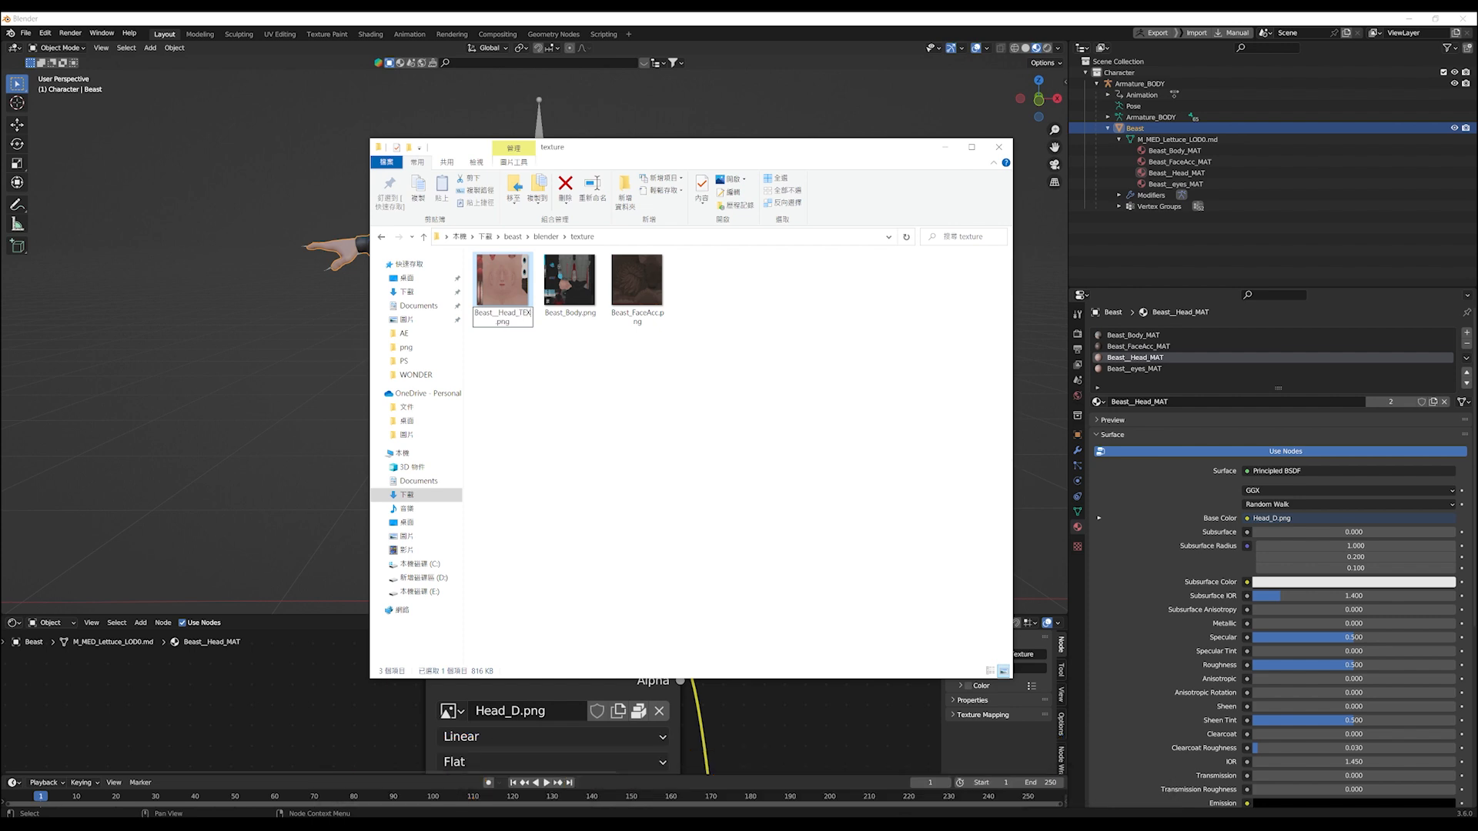
{"action": "type", "text": "_DIFF"}
{"action": "left_click_drag", "start_coordinate": [503, 322], "coordinate": [517, 313]}
{"action": "right_click", "coordinate": [551, 300]}
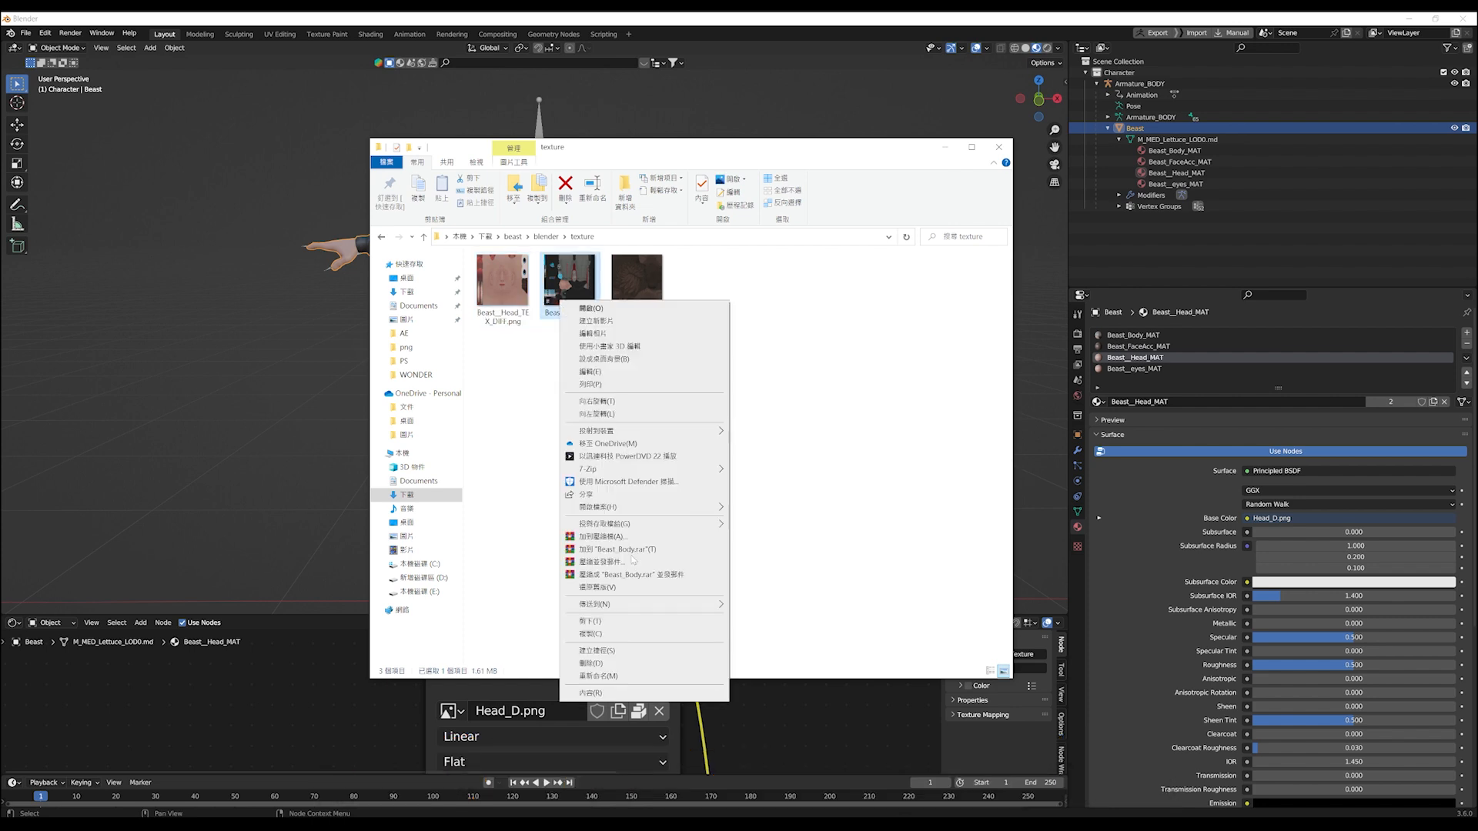
{"action": "left_click", "coordinate": [586, 666]}
{"action": "key", "text": "ctrl+v"}
{"action": "right_click", "coordinate": [630, 279]}
{"action": "left_click", "coordinate": [666, 645]}
{"action": "key", "text": "ctrl+v"}
{"action": "key", "text": "ctrl+z"}
{"action": "left_click", "coordinate": [772, 415]}
{"action": "key", "text": "ctrl+z"}
Step: Append _TEX_DIFF to the Beast_Body.png and Beast_FaceAcc.png texture file names, keeping the .png extension
{"action": "right_click", "coordinate": [561, 290]}
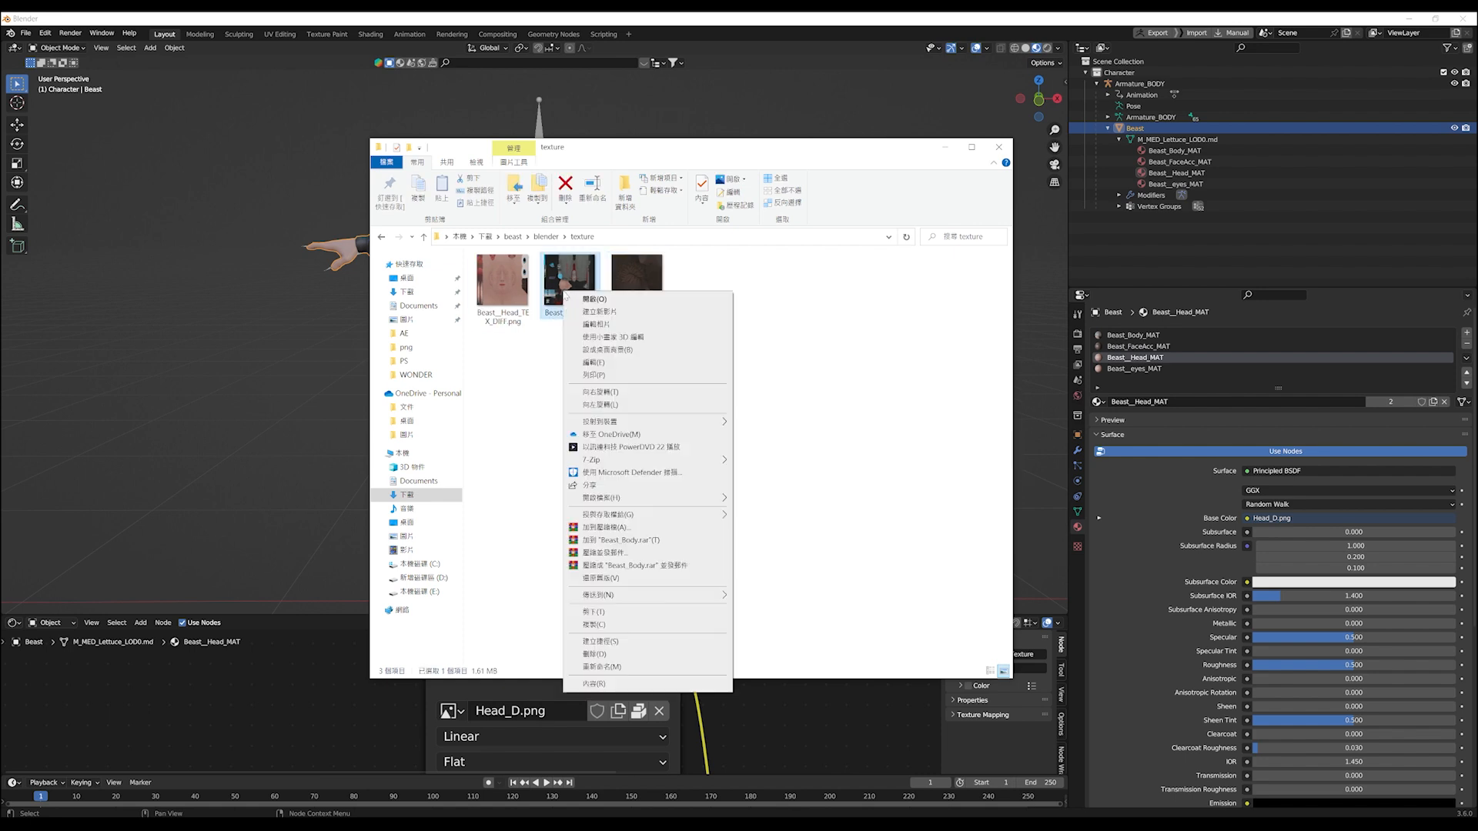
{"action": "left_click", "coordinate": [597, 657]}
{"action": "left_click", "coordinate": [582, 313]}
{"action": "key", "text": "ctrl+v"}
{"action": "left_click", "coordinate": [636, 342]}
{"action": "right_click", "coordinate": [637, 266]}
{"action": "left_click", "coordinate": [768, 624]}
{"action": "key", "text": "Right"}
{"action": "key", "text": "ctrl+v"}
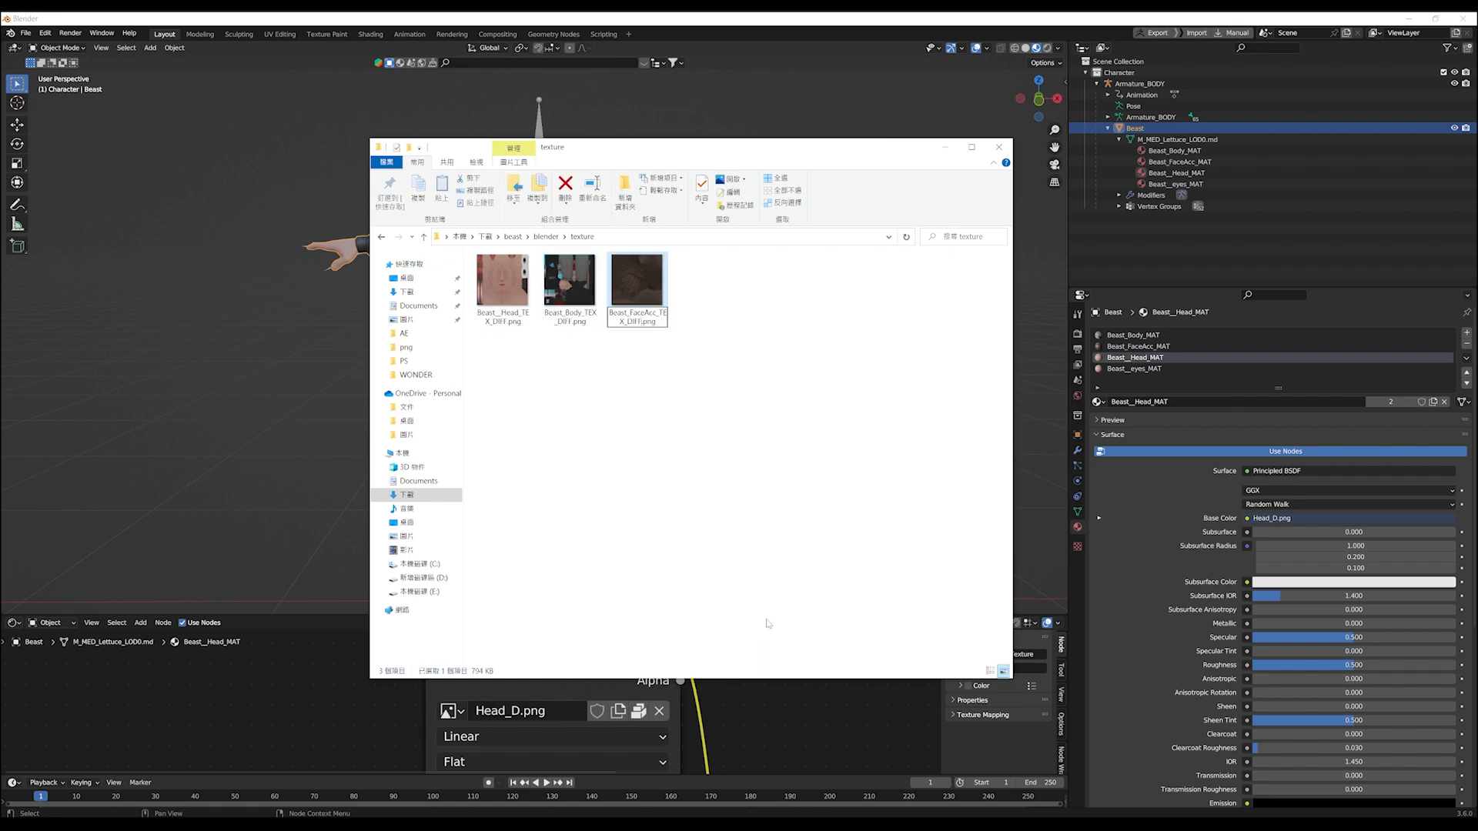
{"action": "left_click", "coordinate": [750, 566]}
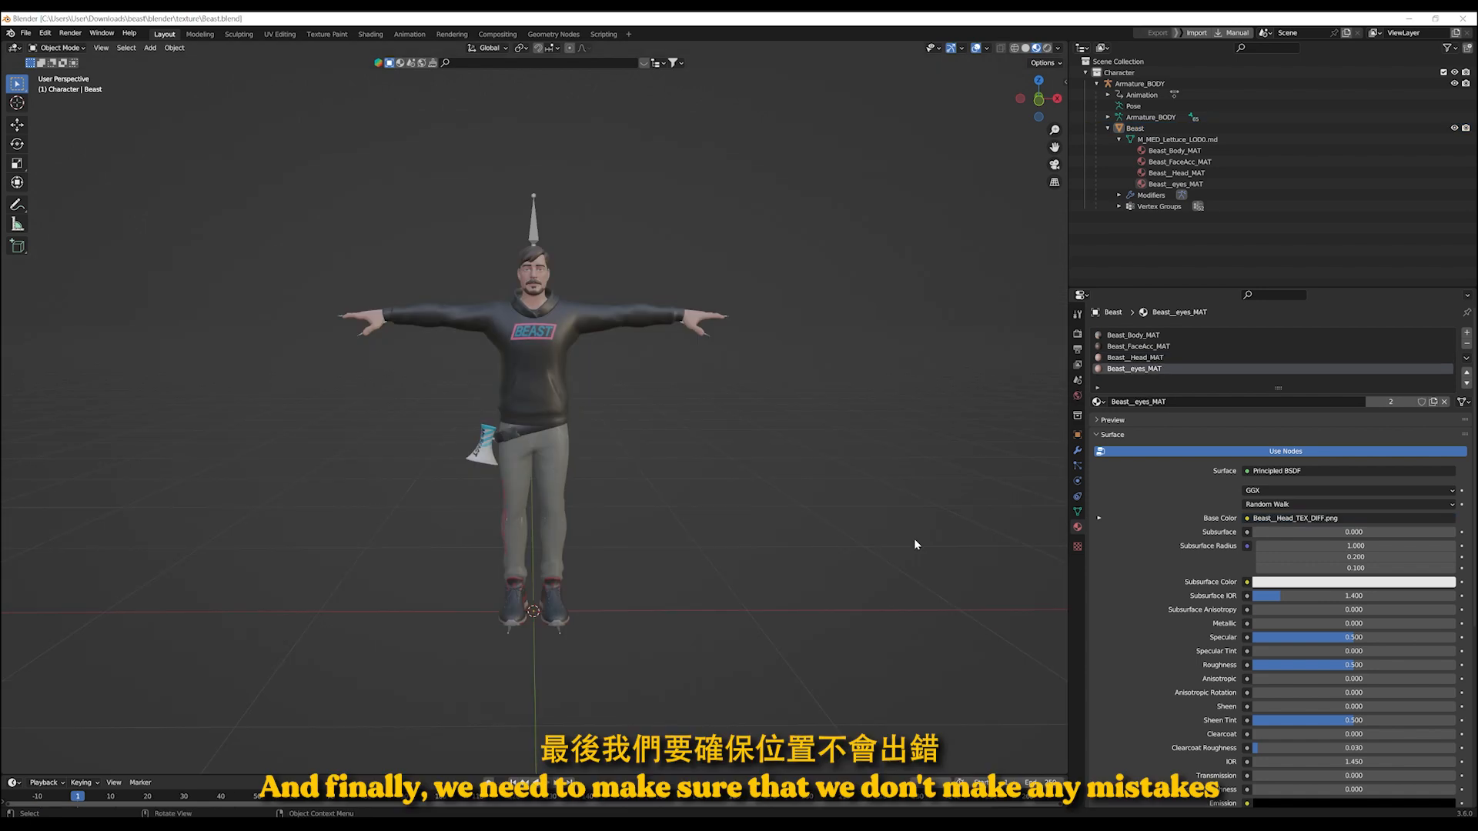
Step: In Blender, apply the location, rotation and scale of all objects, deselect them and save Beast.blend
{"action": "key", "text": "n"}
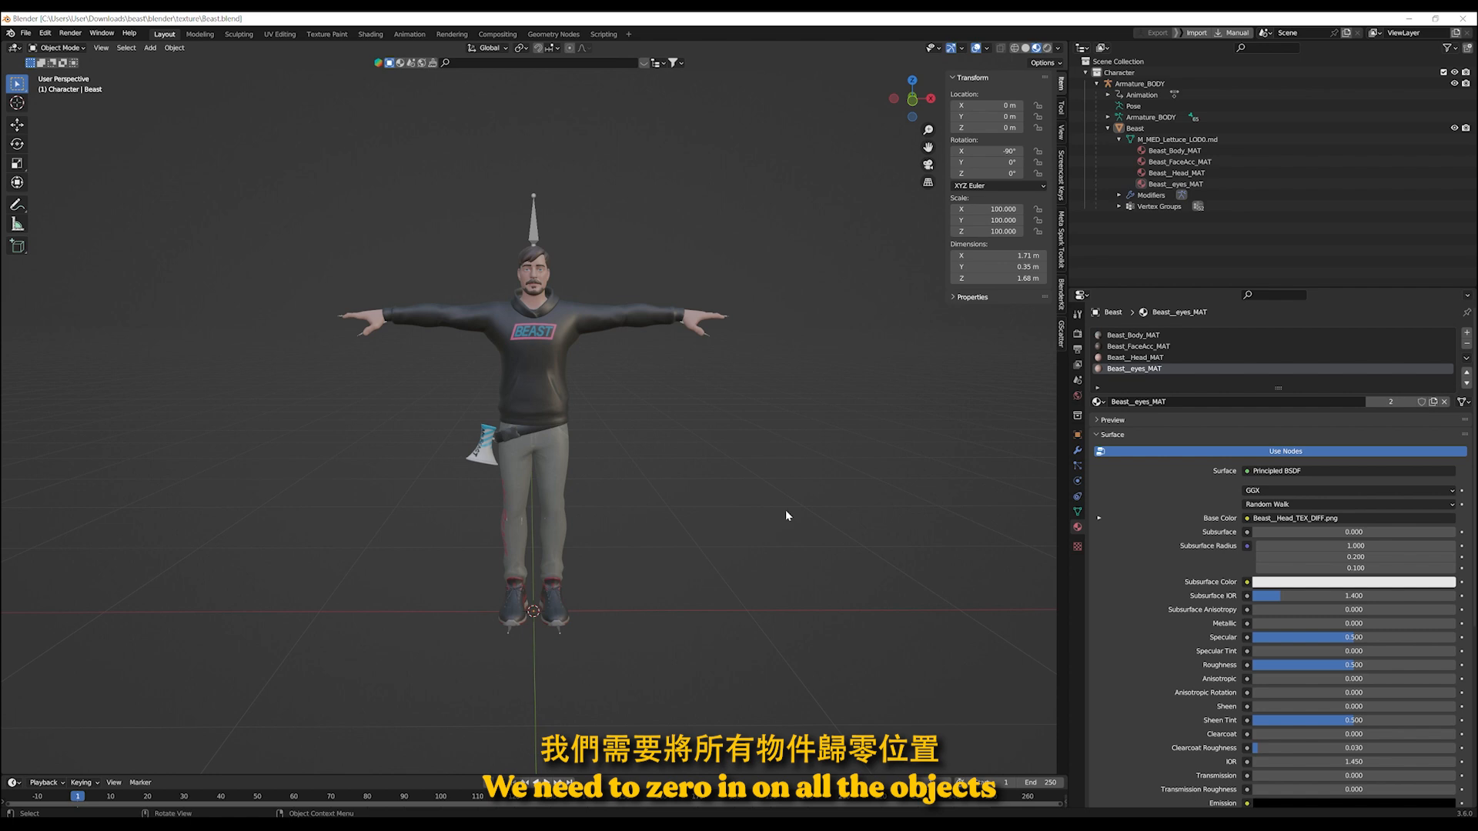
{"action": "key", "text": "a"}
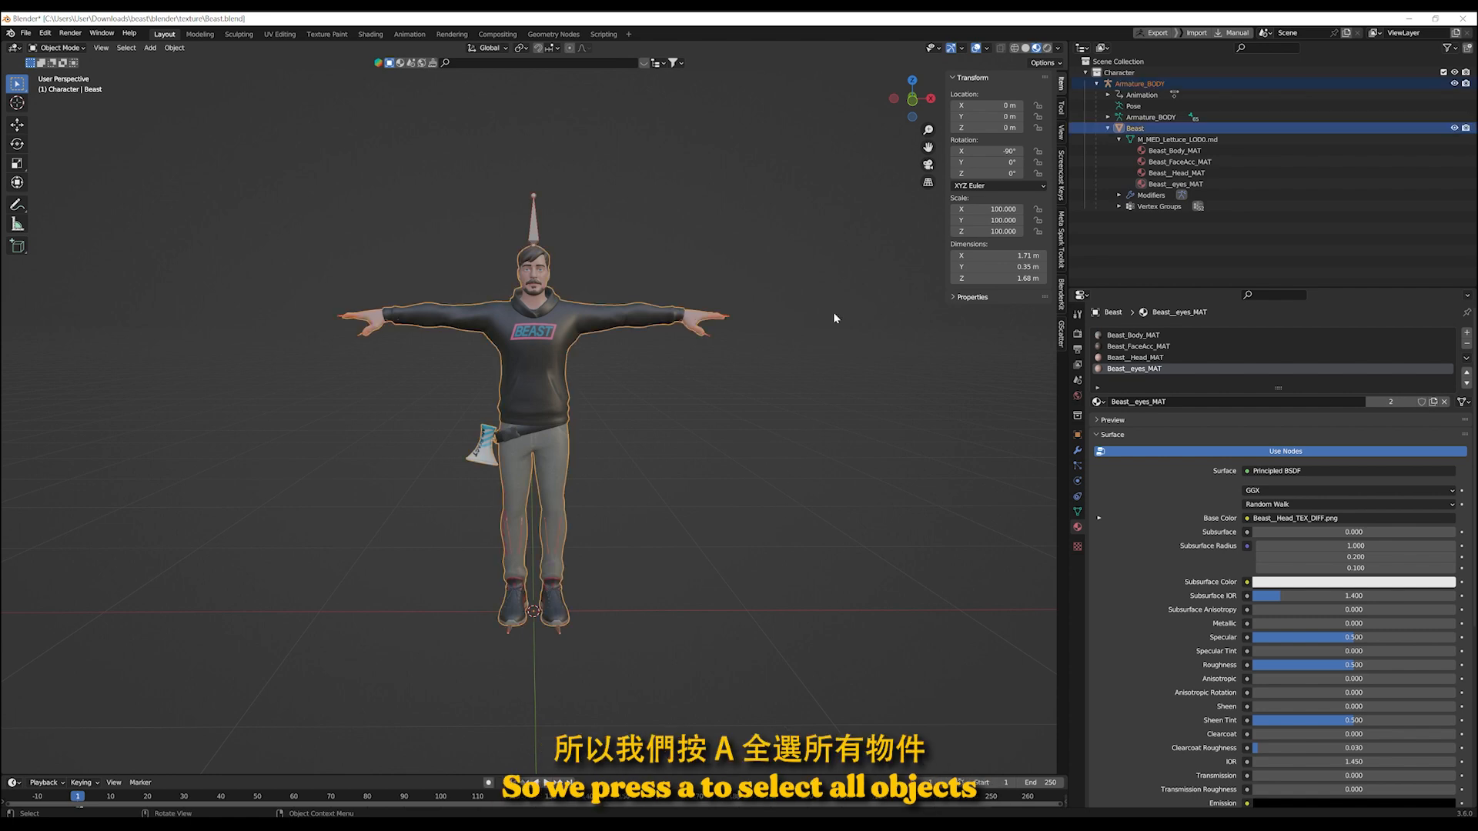
{"action": "key", "text": "ctrl+a"}
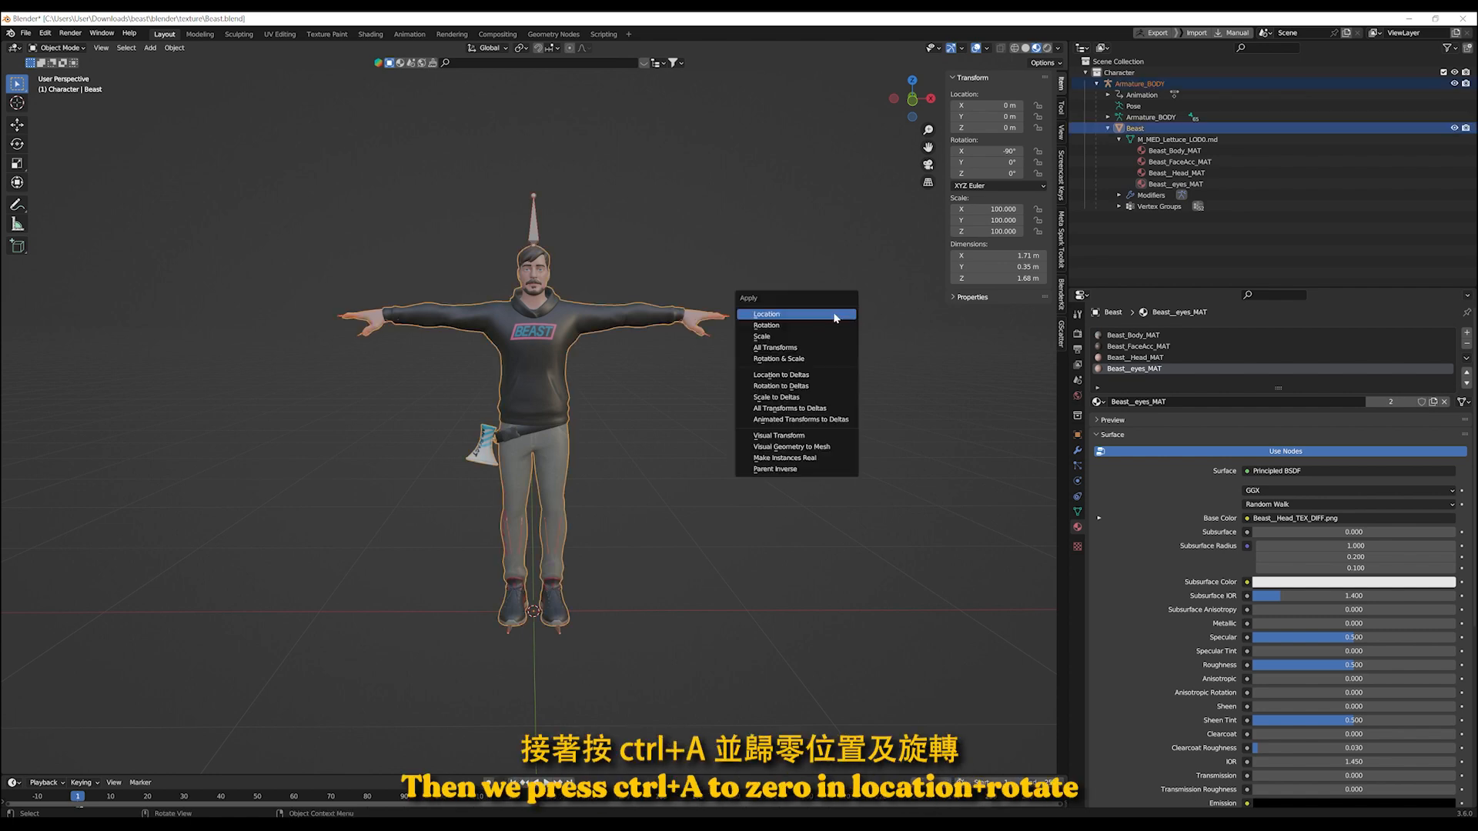
{"action": "left_click", "coordinate": [833, 314]}
{"action": "key", "text": "ctrl+a"}
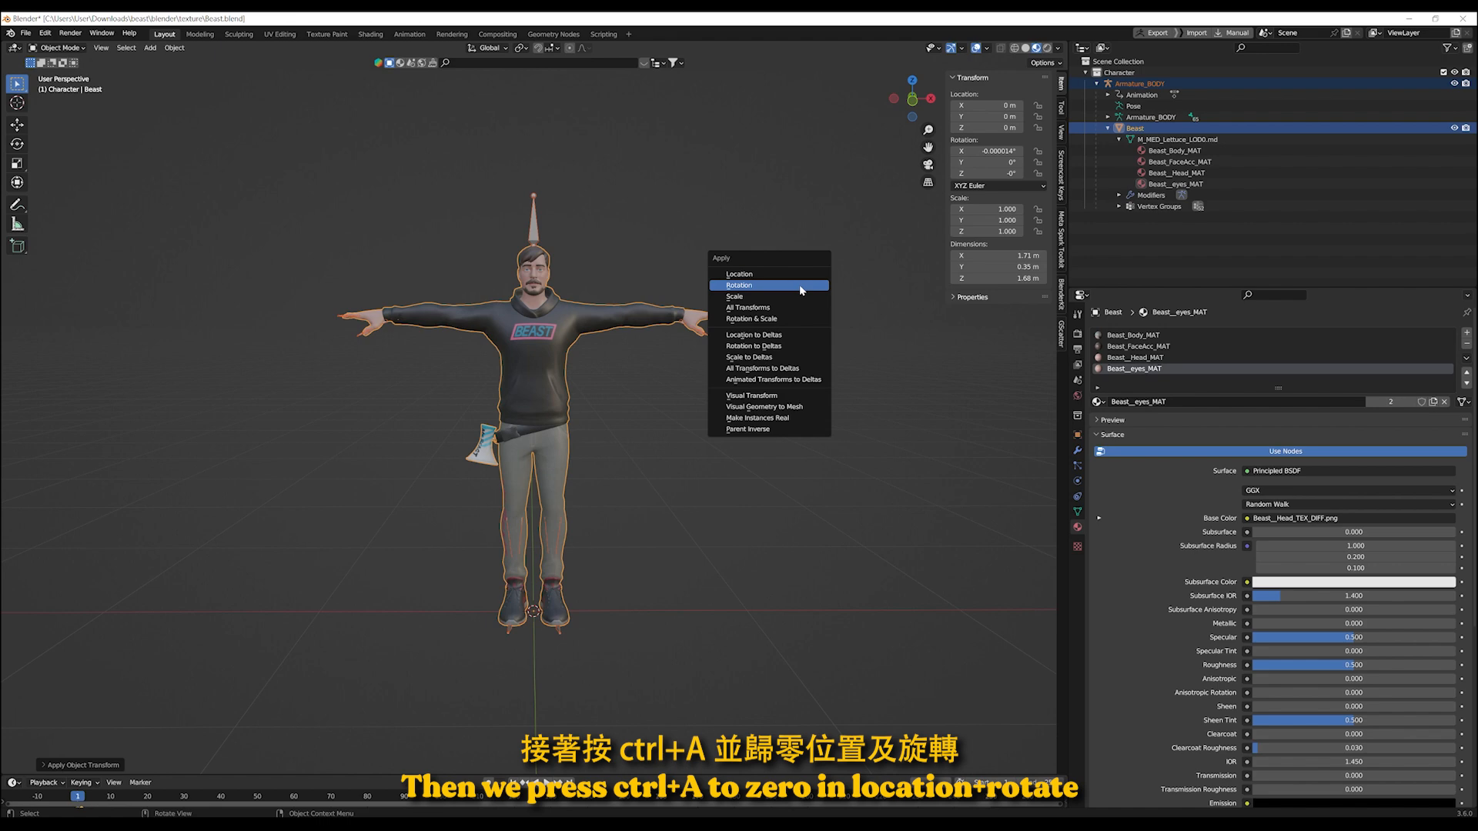
{"action": "left_click", "coordinate": [800, 287]}
{"action": "left_click", "coordinate": [772, 281]}
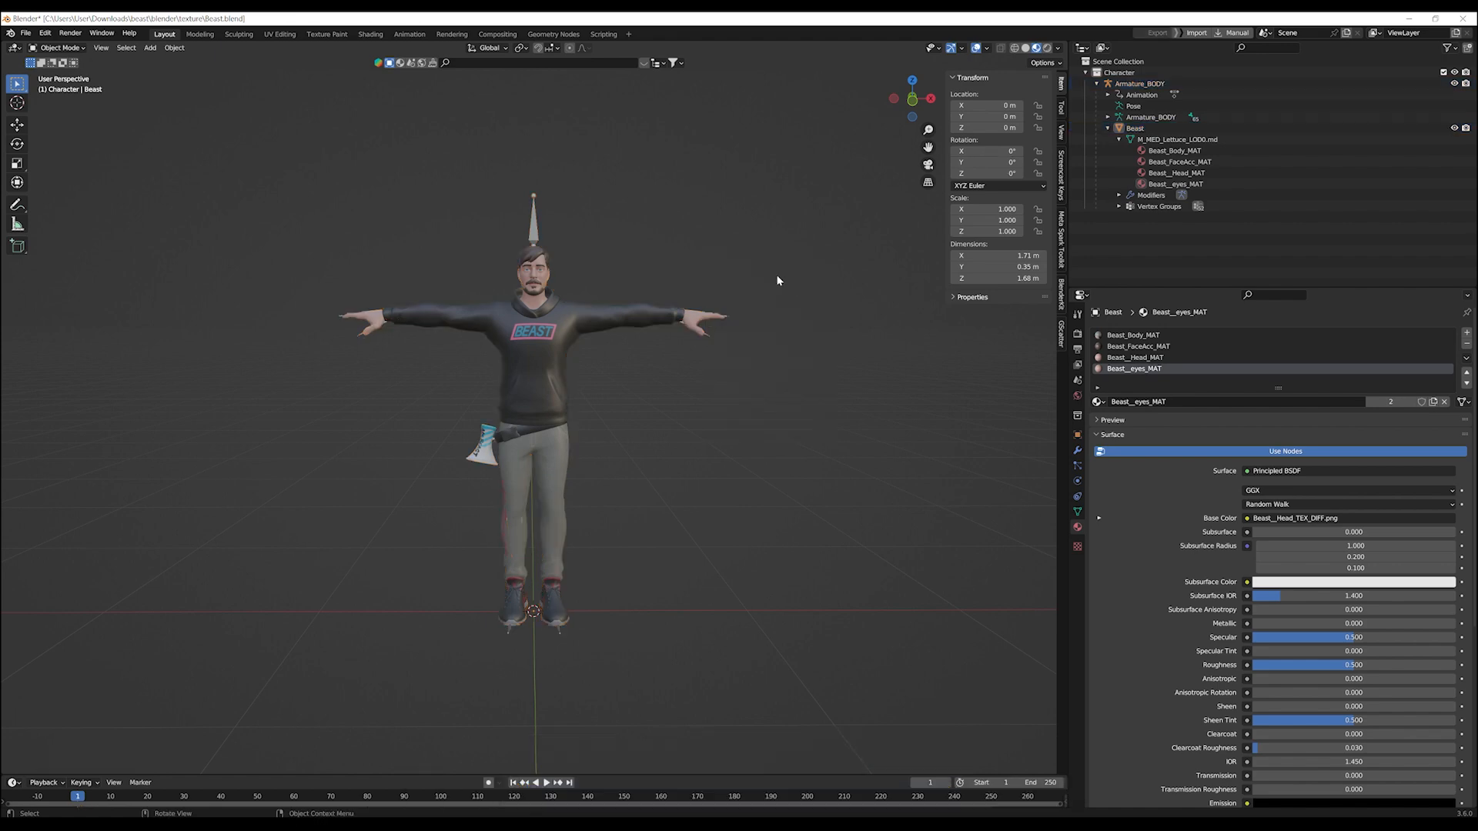
{"action": "key", "text": "ctrl+s"}
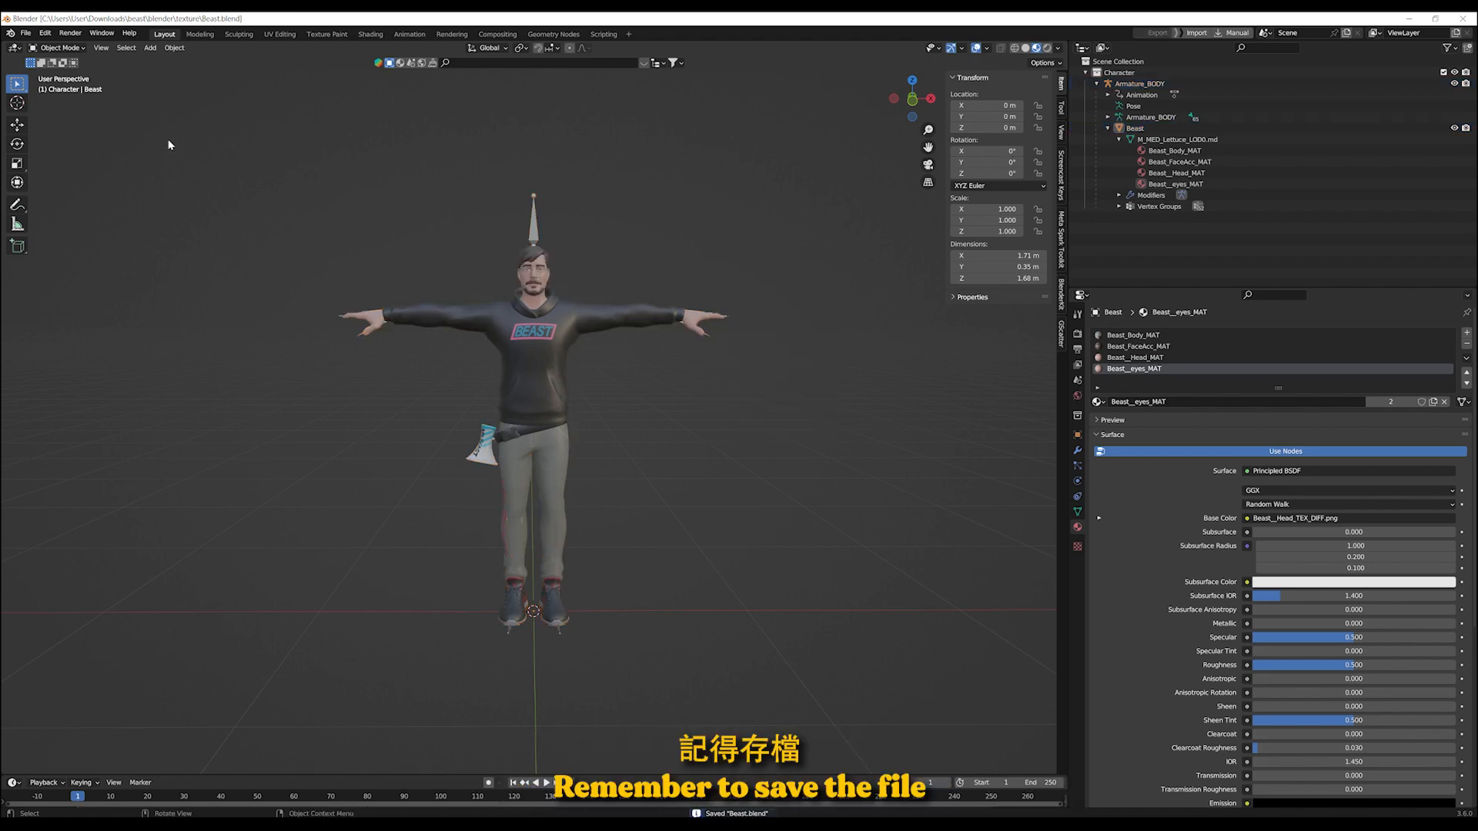
{"action": "left_click", "coordinate": [28, 34]}
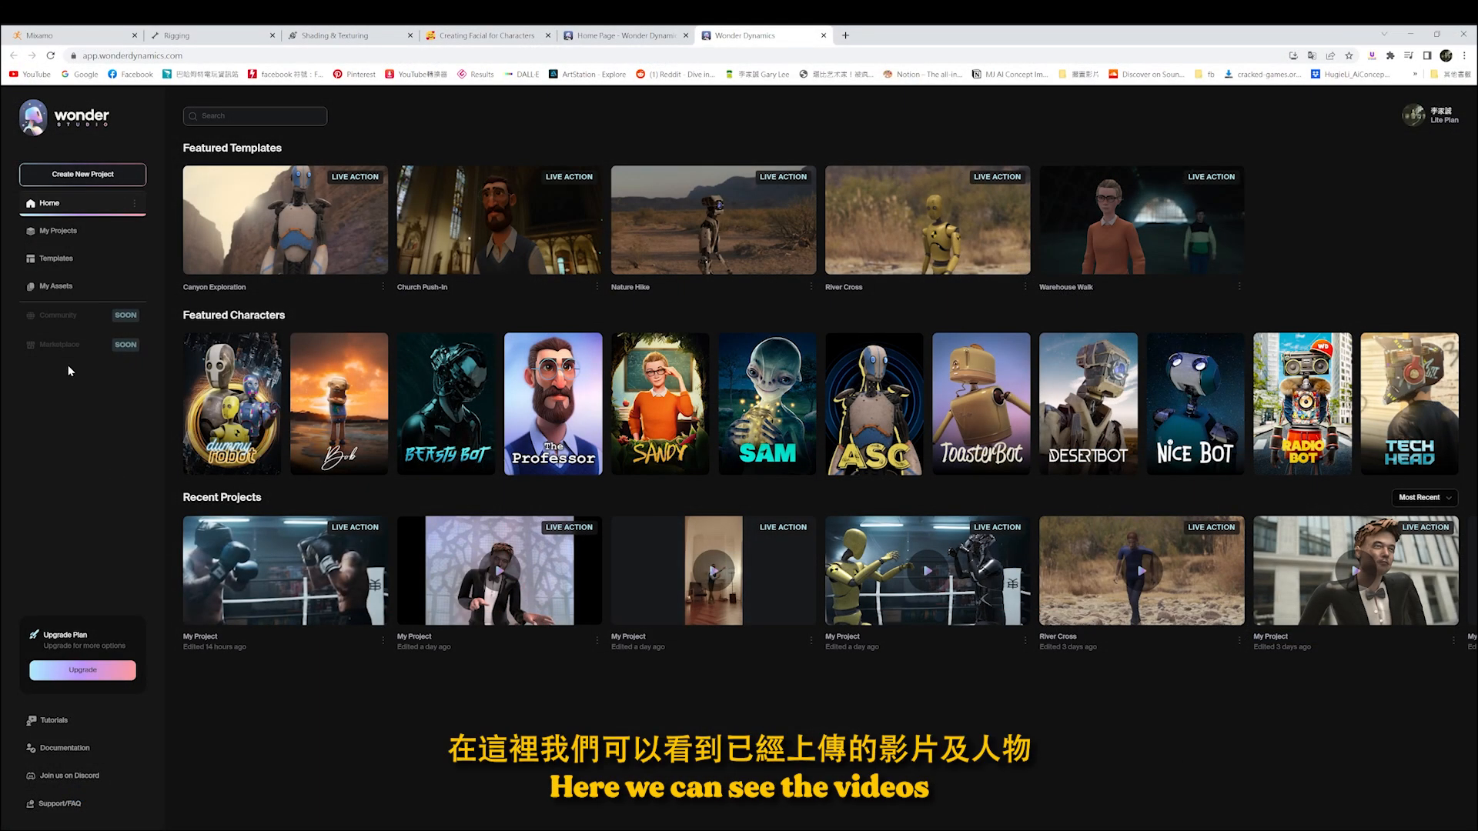
Step: In Wonder Studio's My Assets, start a character upload and create a new character named Beast
{"action": "left_click", "coordinate": [54, 296]}
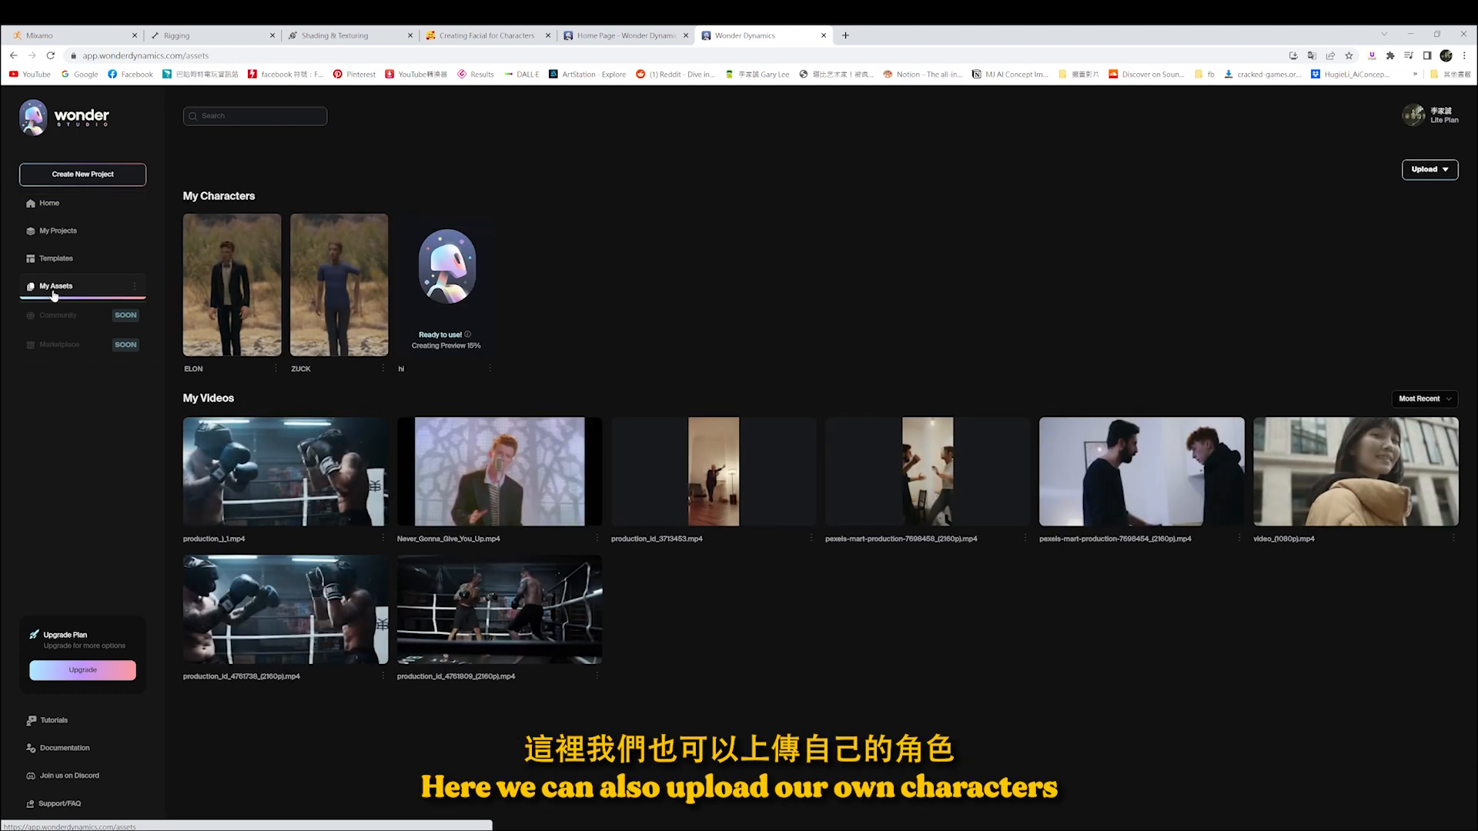
{"action": "left_click", "coordinate": [1435, 170]}
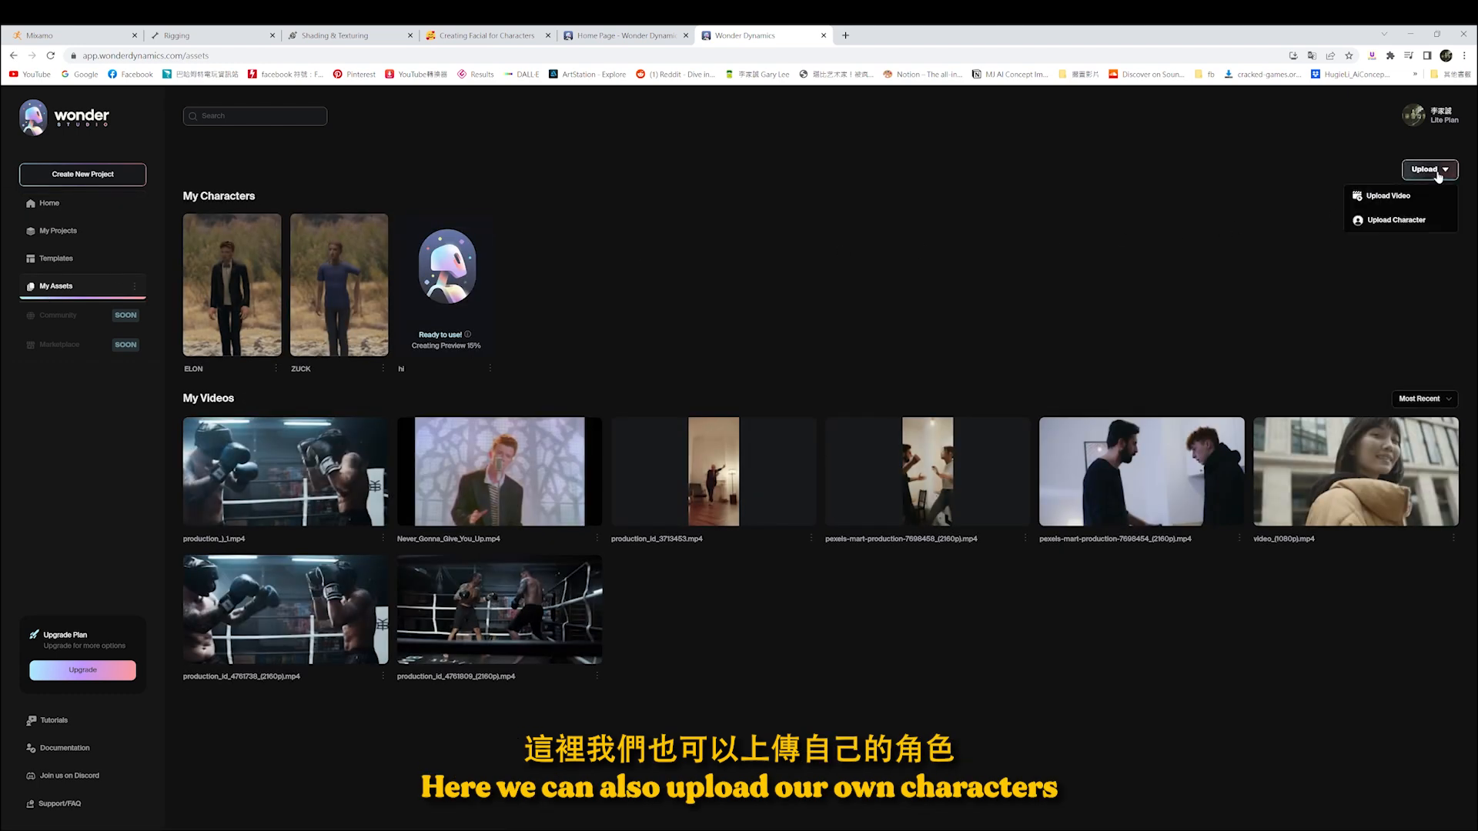
{"action": "left_click", "coordinate": [1419, 221]}
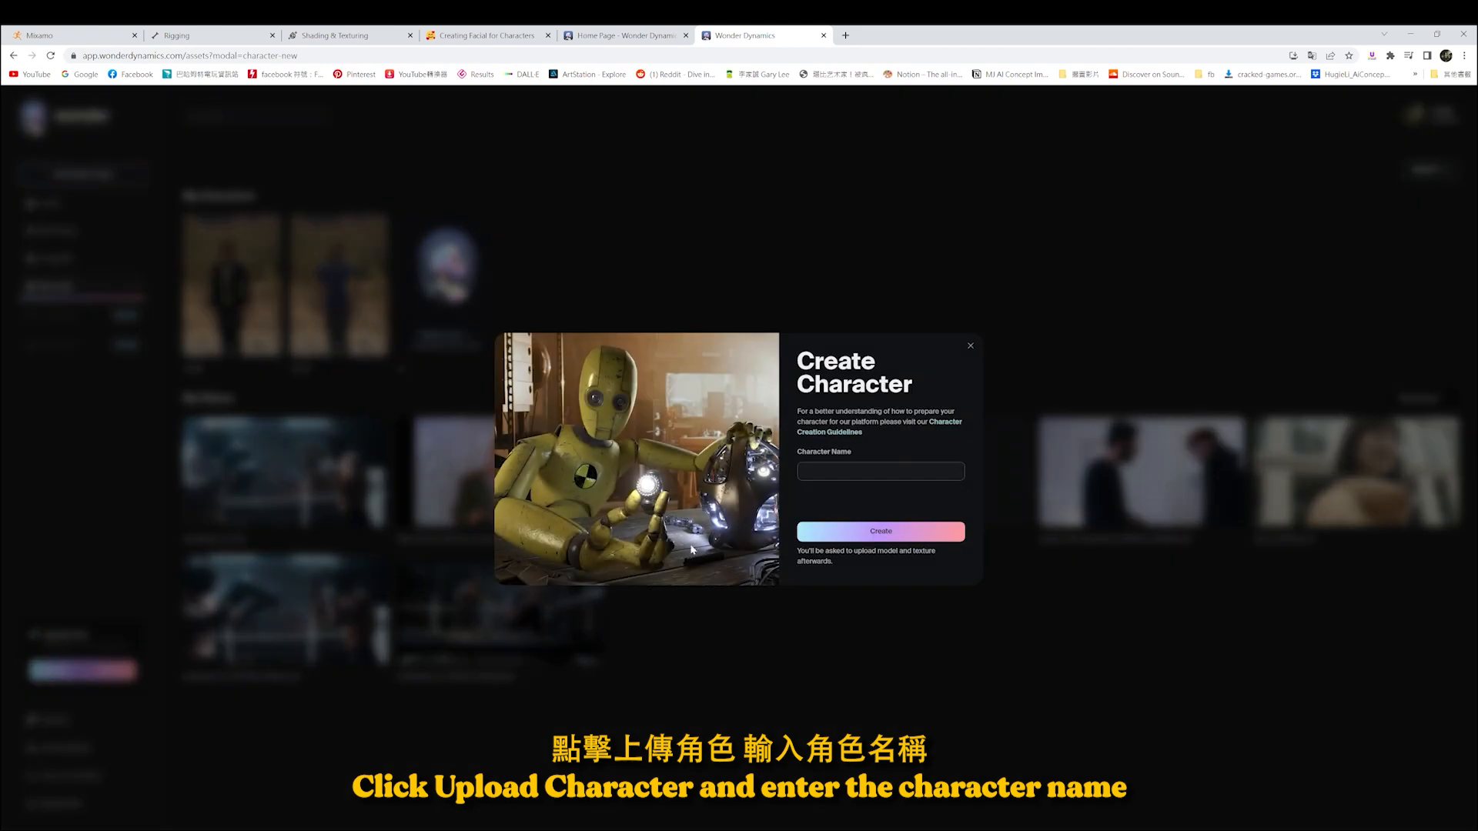
{"action": "key", "text": "BackSpace"}
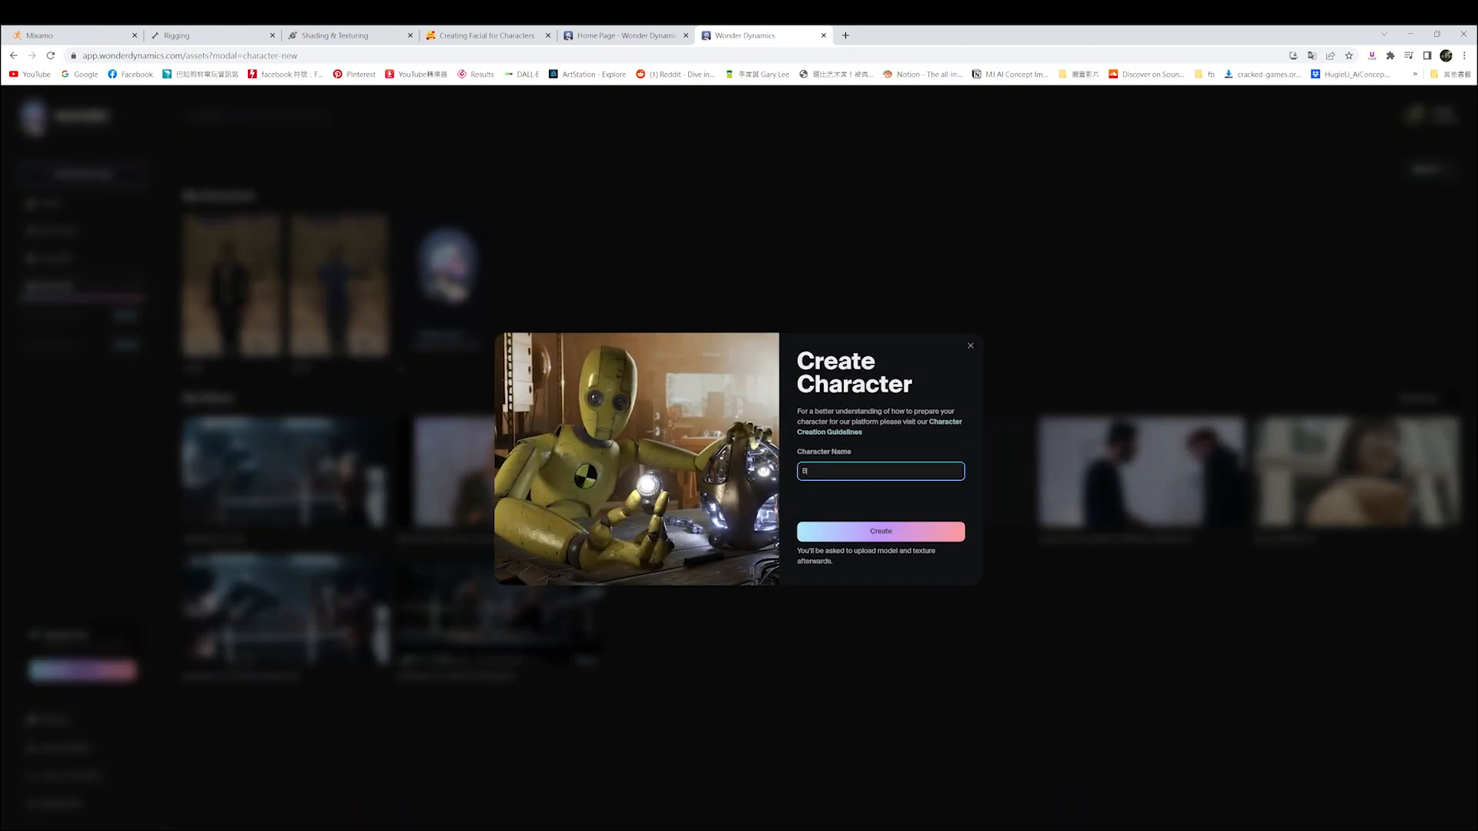
{"action": "left_click", "coordinate": [852, 529]}
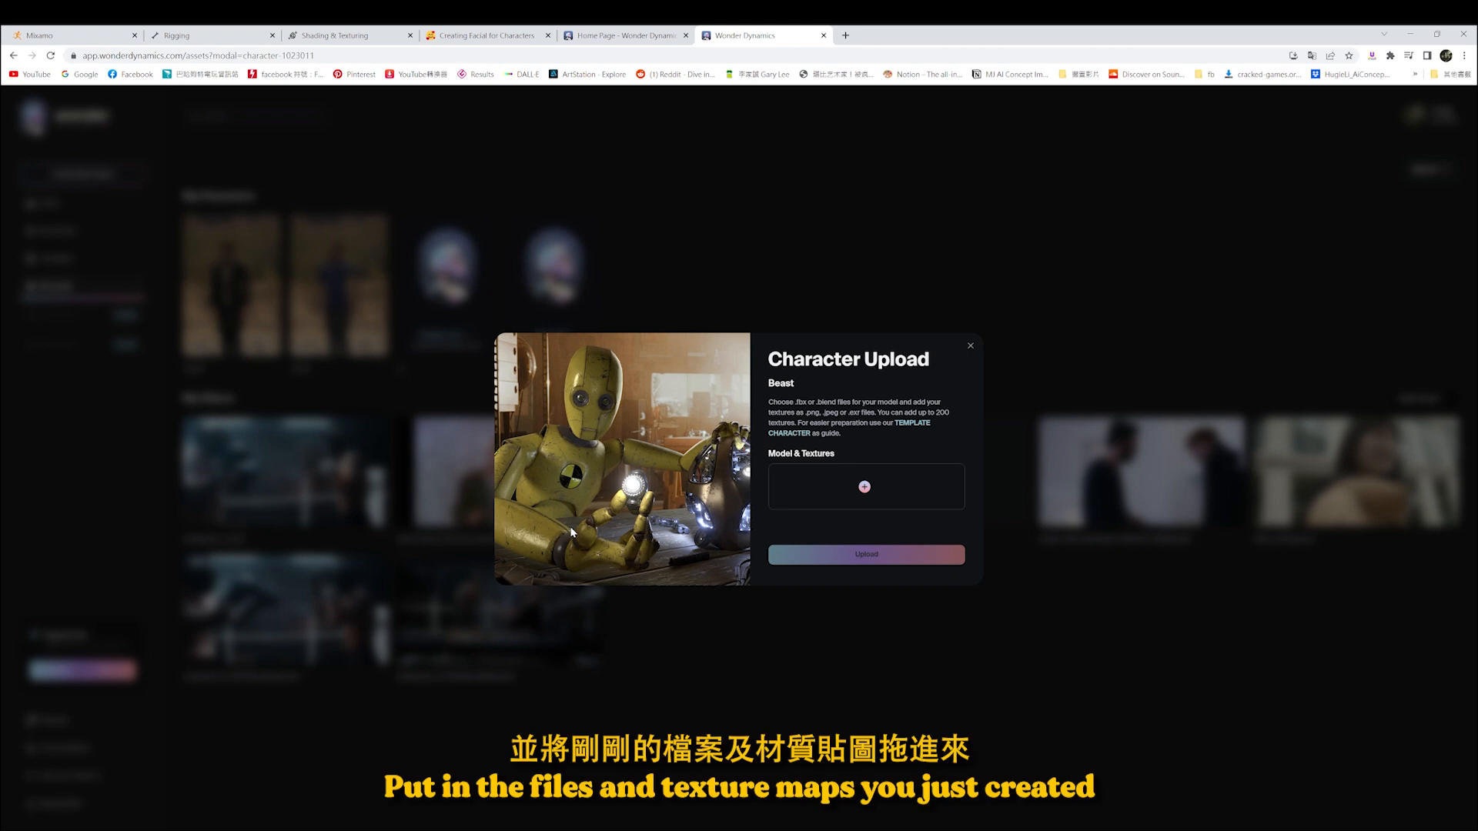
Step: Add untitled.blend and the three Beast _TEX_DIFF.png textures from File Explorer to the Beast character upload, start its validation and close the dialog
{"action": "key", "text": "alt+Tab"}
{"action": "left_click_drag", "start_coordinate": [914, 345], "coordinate": [1432, 266]}
{"action": "left_click_drag", "start_coordinate": [1418, 494], "coordinate": [851, 498]}
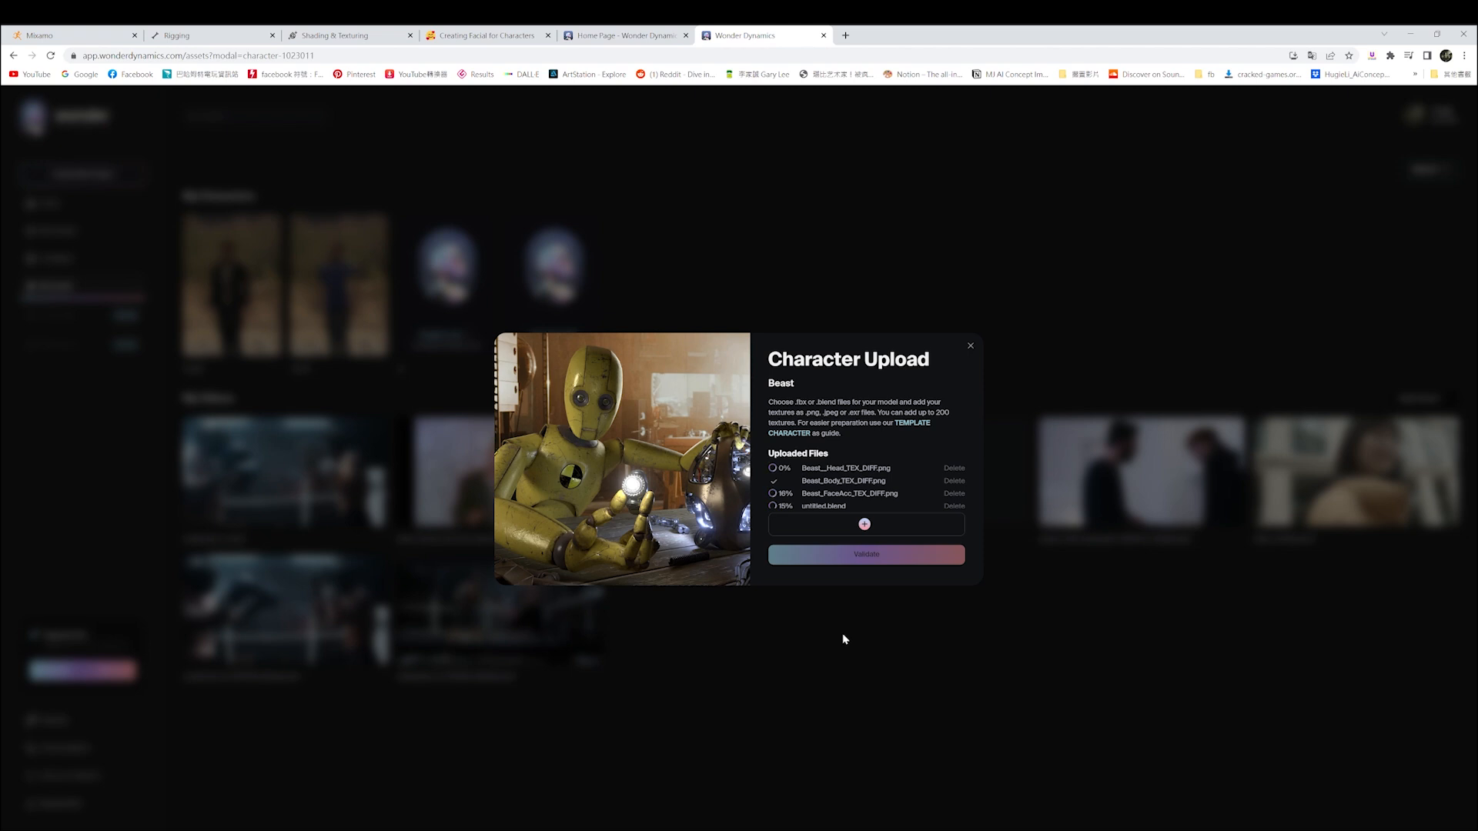
{"action": "left_click", "coordinate": [853, 555]}
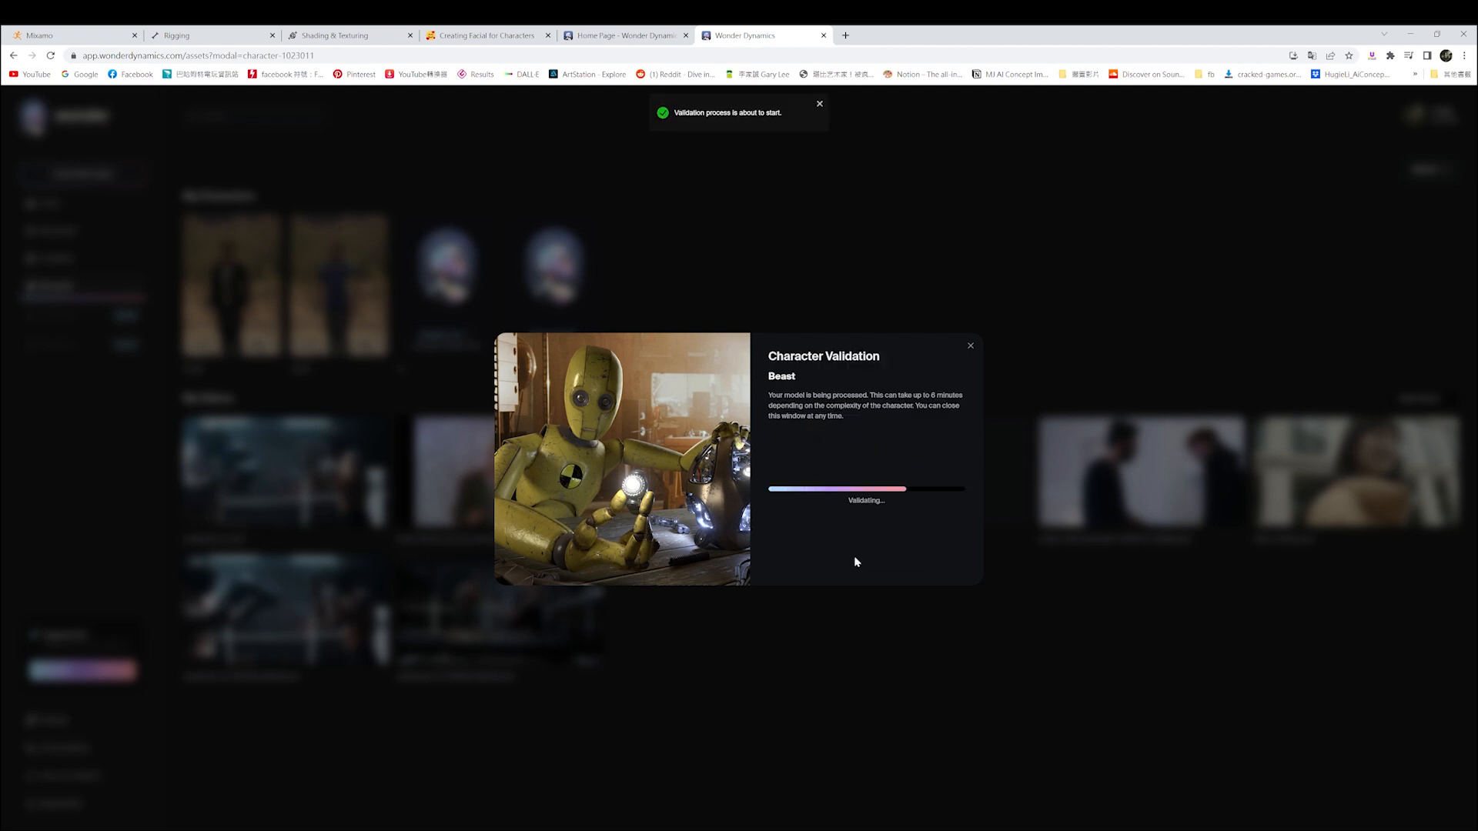
{"action": "left_click", "coordinate": [969, 348]}
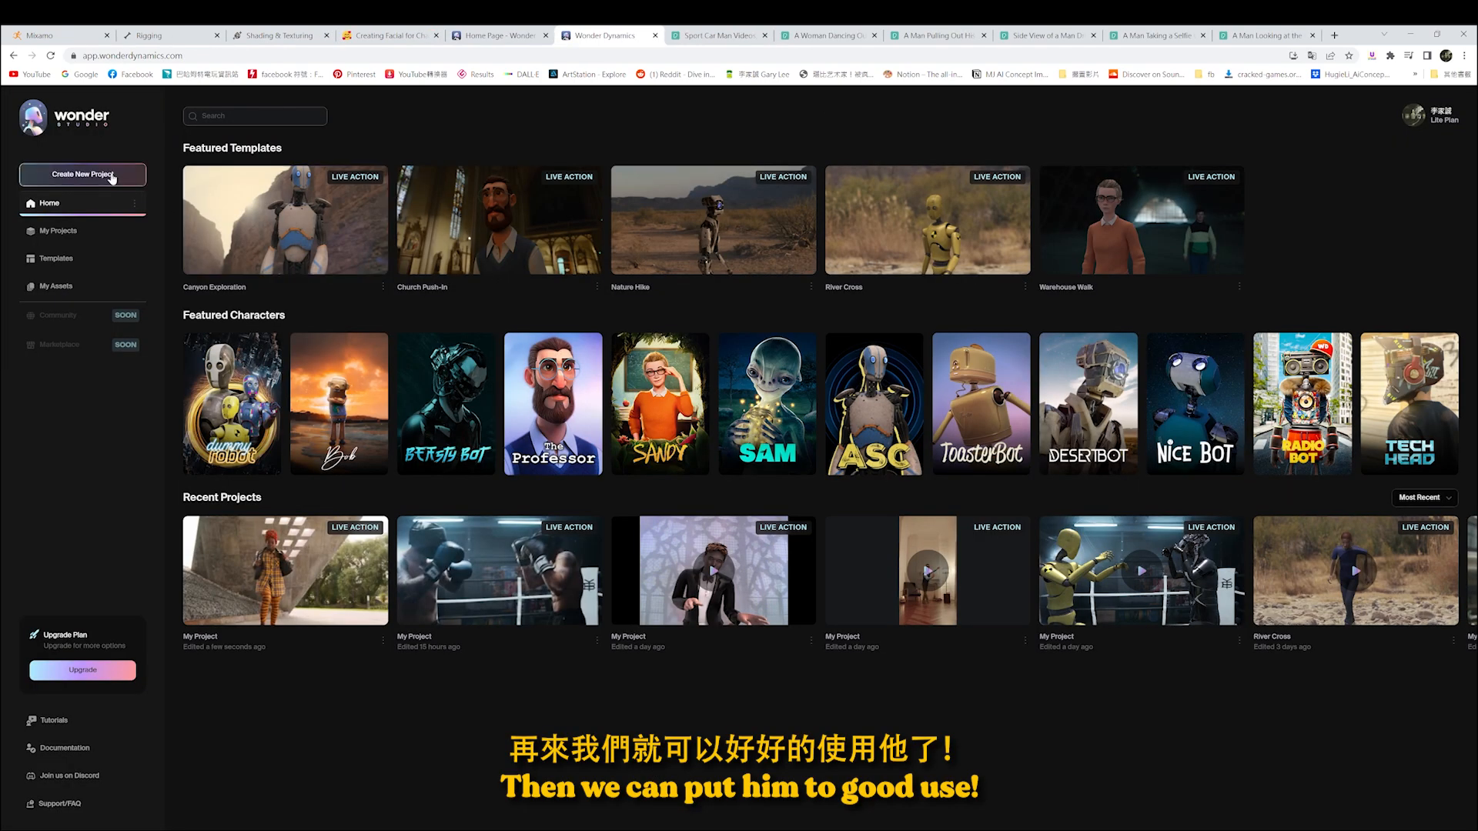
Step: Create a new Live Action Easy project and add the clip of the woman in the orange headwrap from File Explorer to its timeline
{"action": "left_click", "coordinate": [82, 174]}
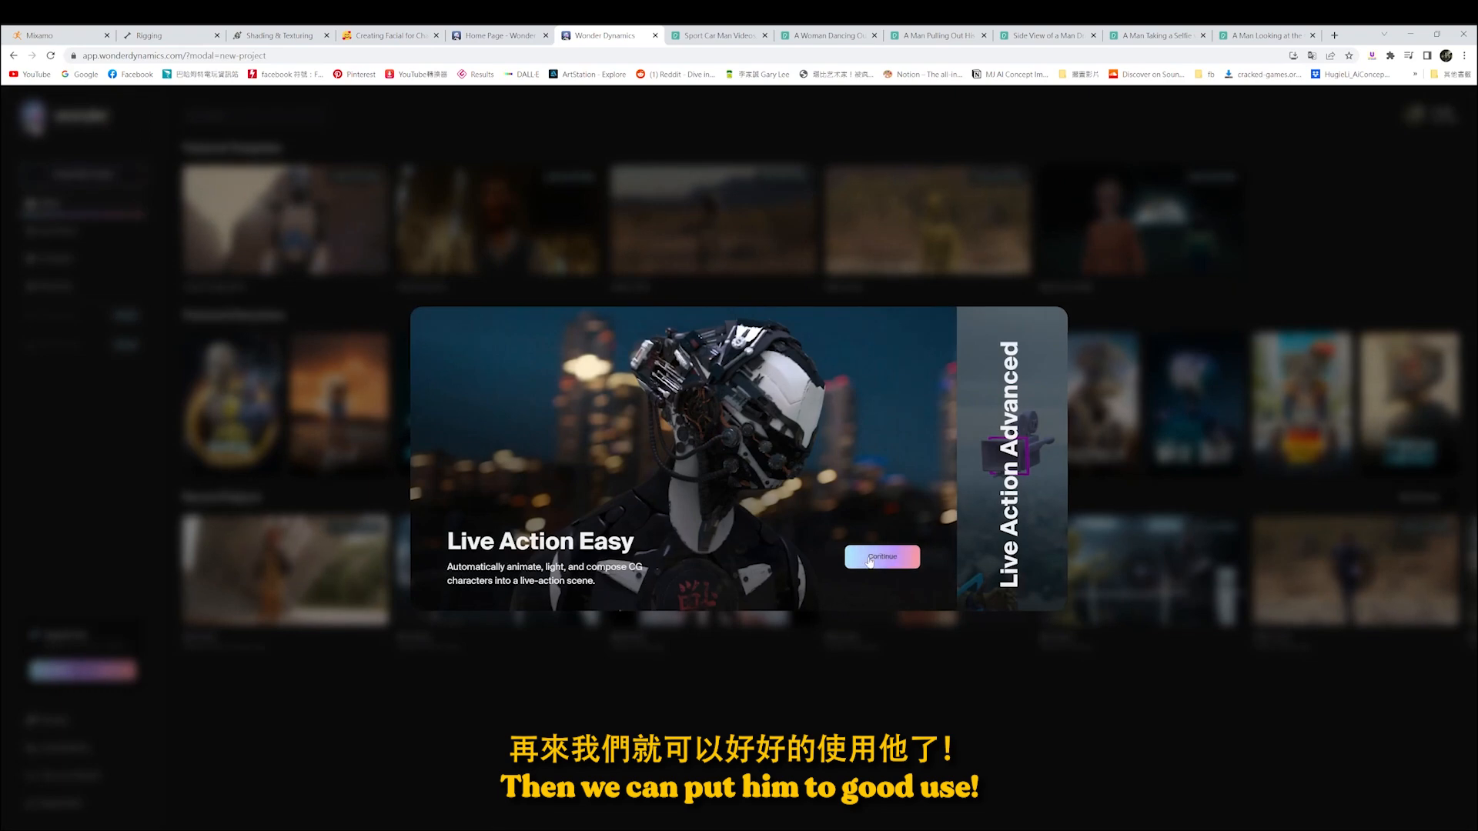
{"action": "left_click", "coordinate": [869, 562]}
{"action": "key", "text": "alt+Tab"}
{"action": "left_click_drag", "start_coordinate": [630, 393], "coordinate": [721, 342]}
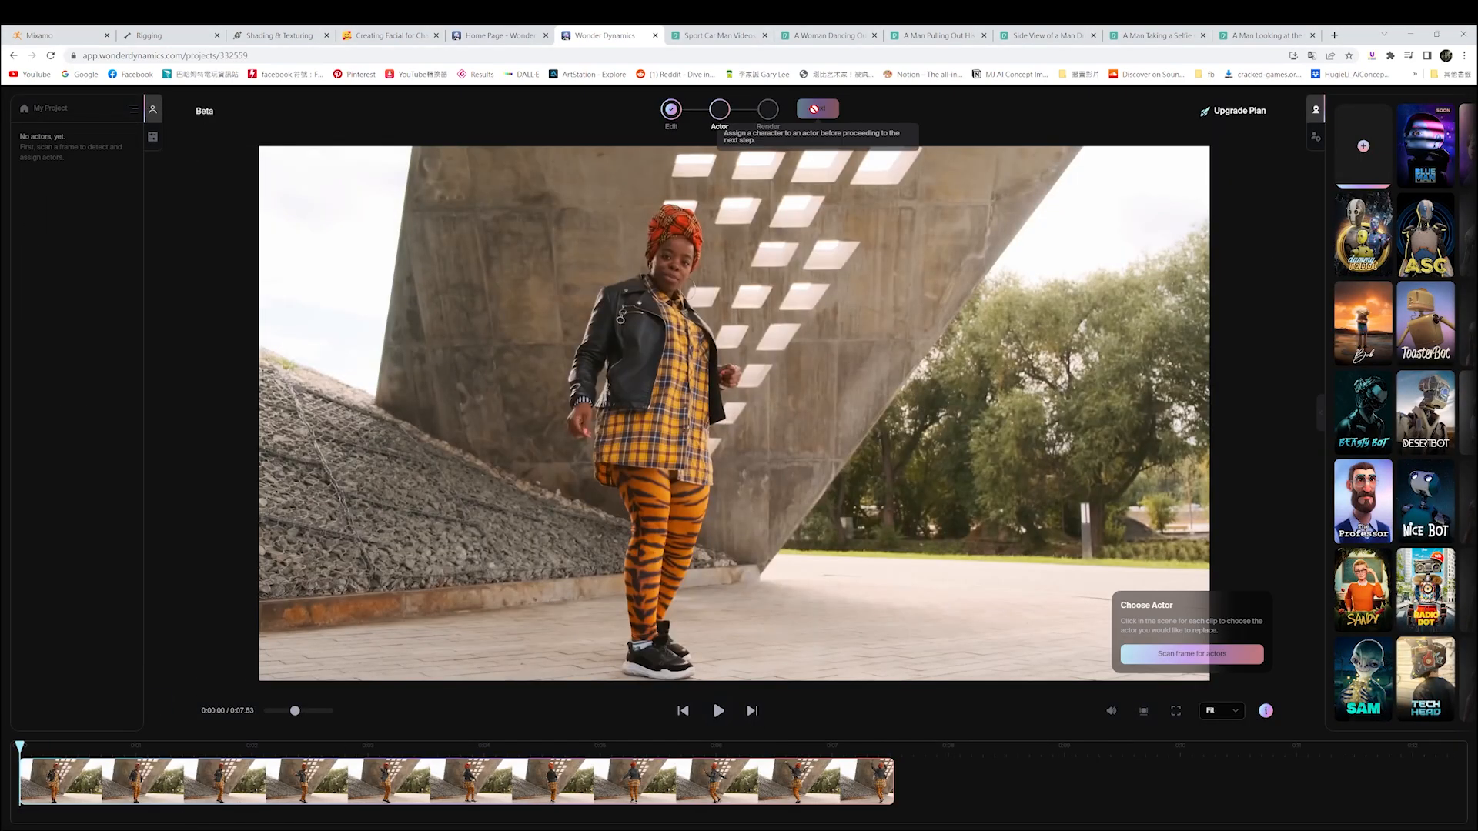
Step: Set the woman in the clip as the actor and start processing the final composition at 1080p
{"action": "left_click", "coordinate": [899, 394]}
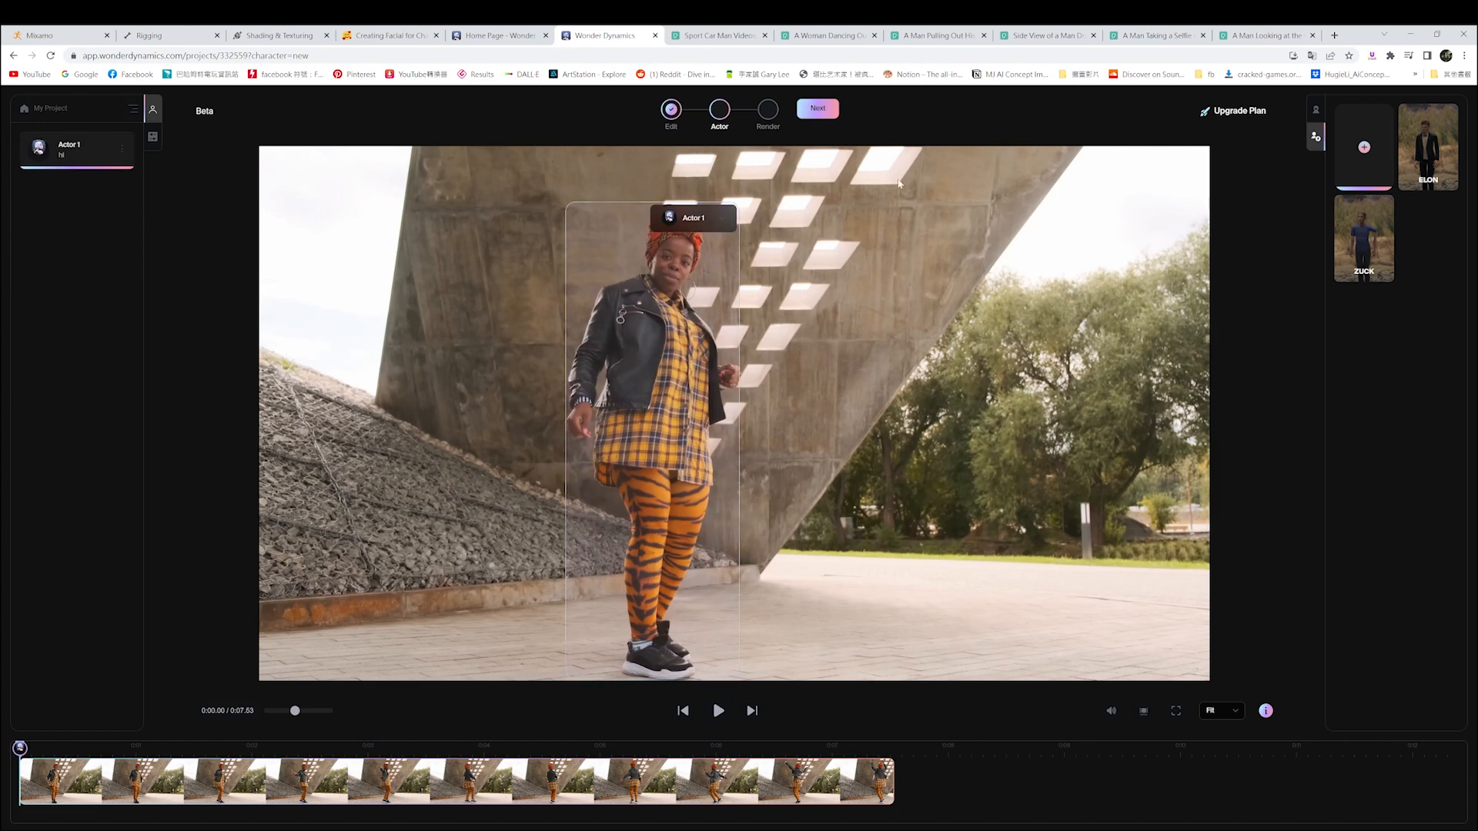
{"action": "left_click", "coordinate": [818, 108]}
{"action": "left_click", "coordinate": [923, 384]}
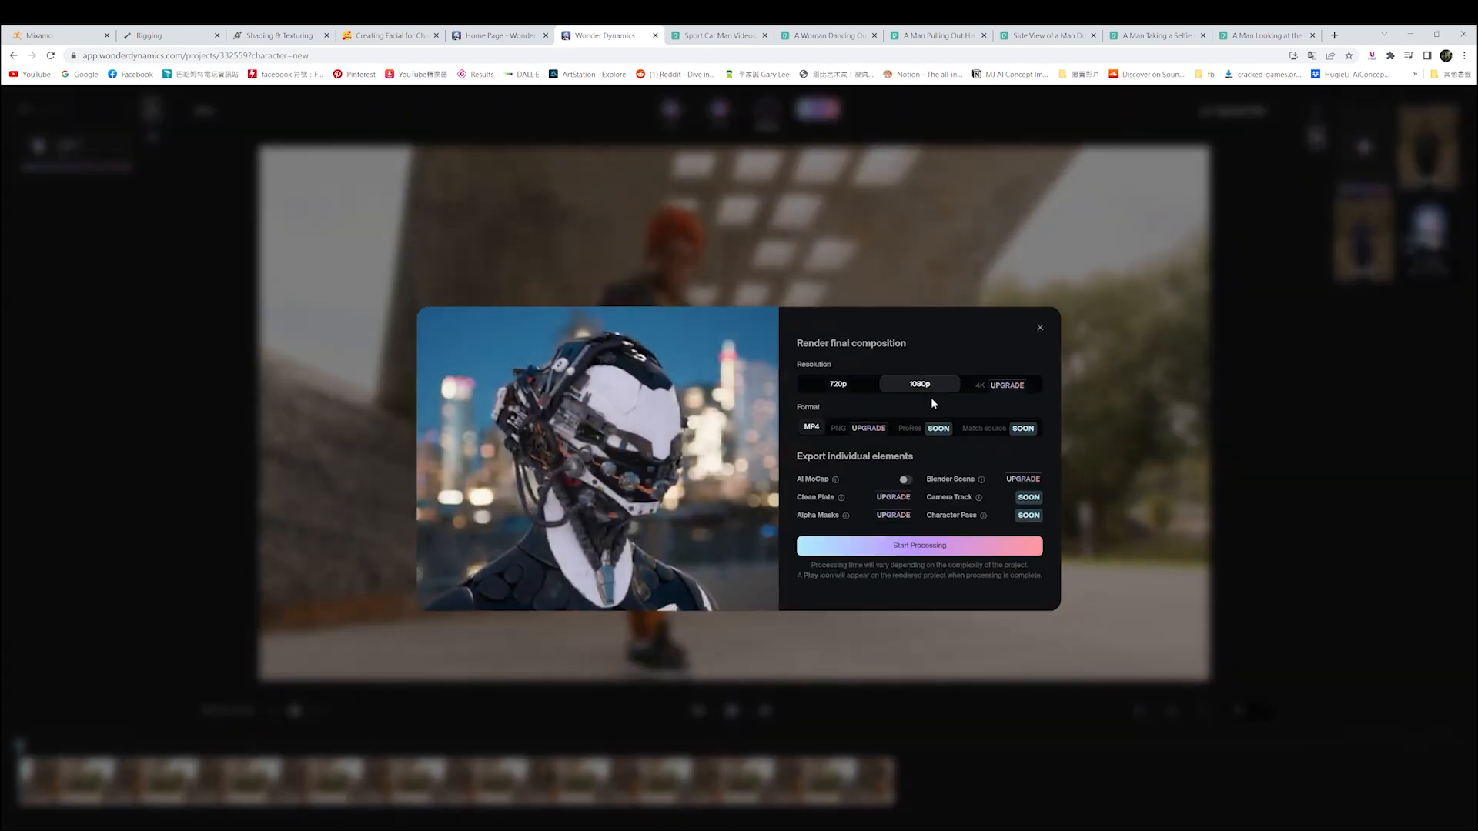
{"action": "left_click", "coordinate": [927, 546]}
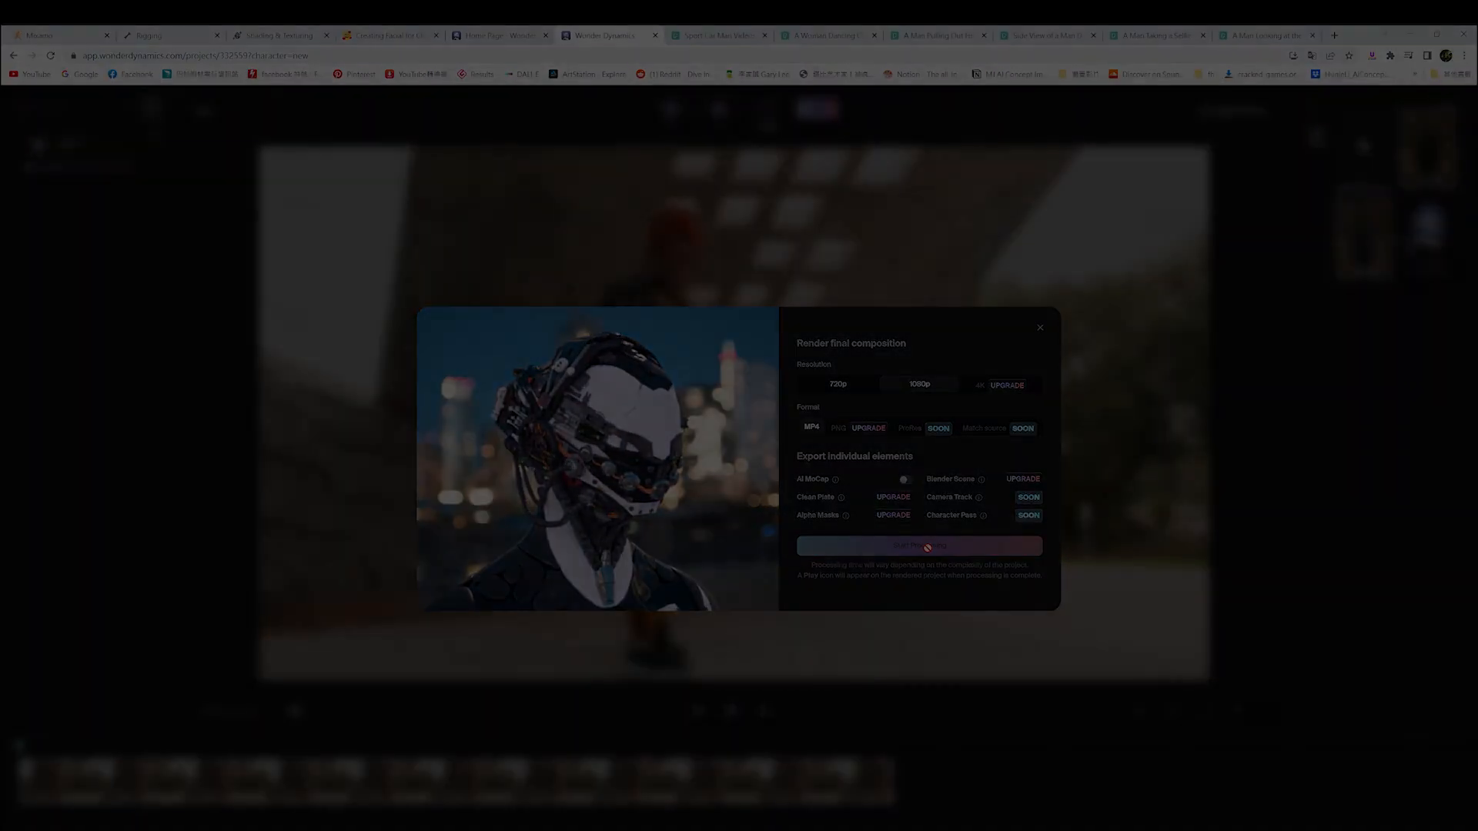